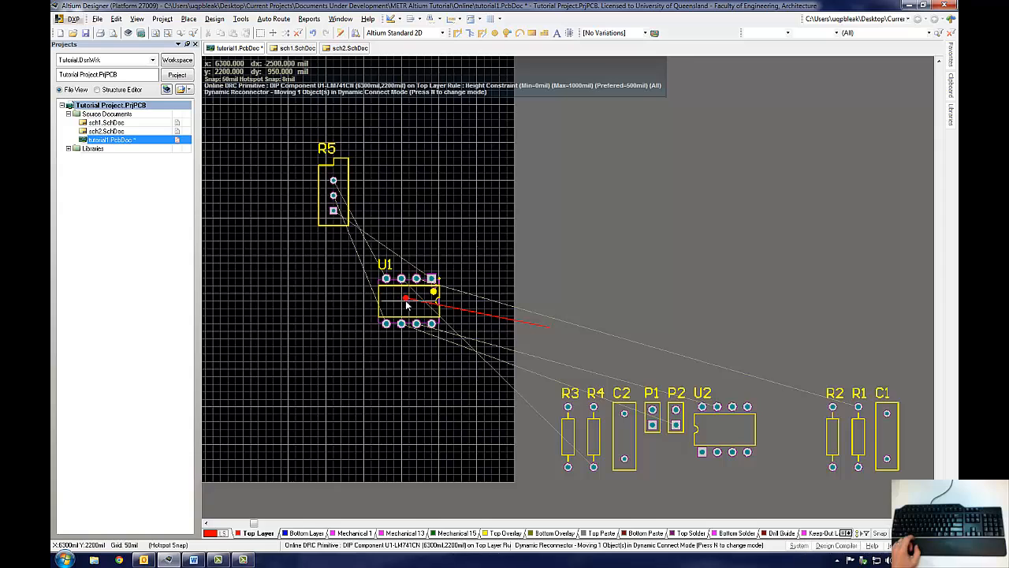
# Step: Rotate the U1 chip 90 degrees and carry it up toward R5, briefly opening its properties mid-move
pyautogui.press('space')
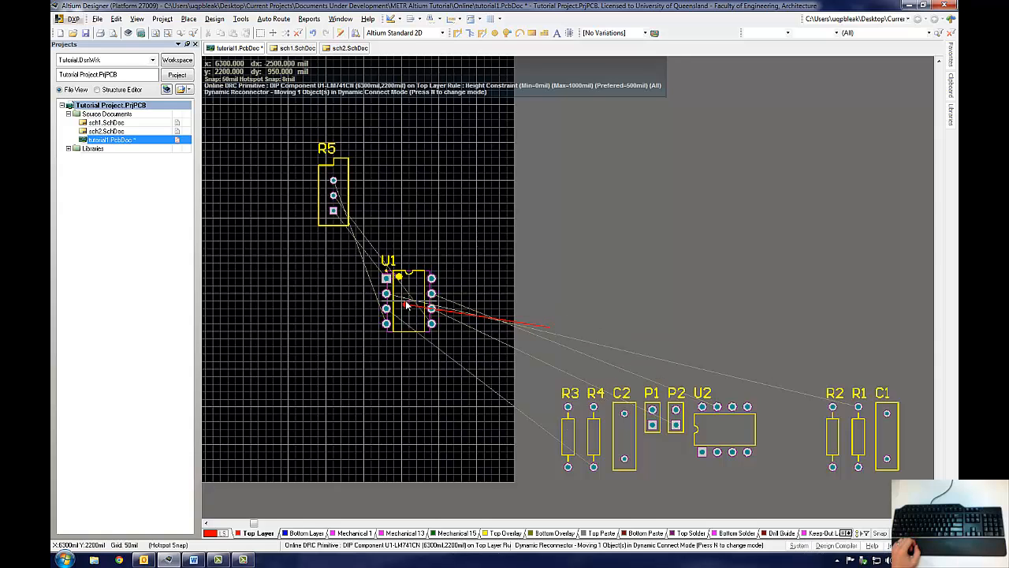
pyautogui.moveTo(407, 305); pyautogui.dragTo(424, 225)
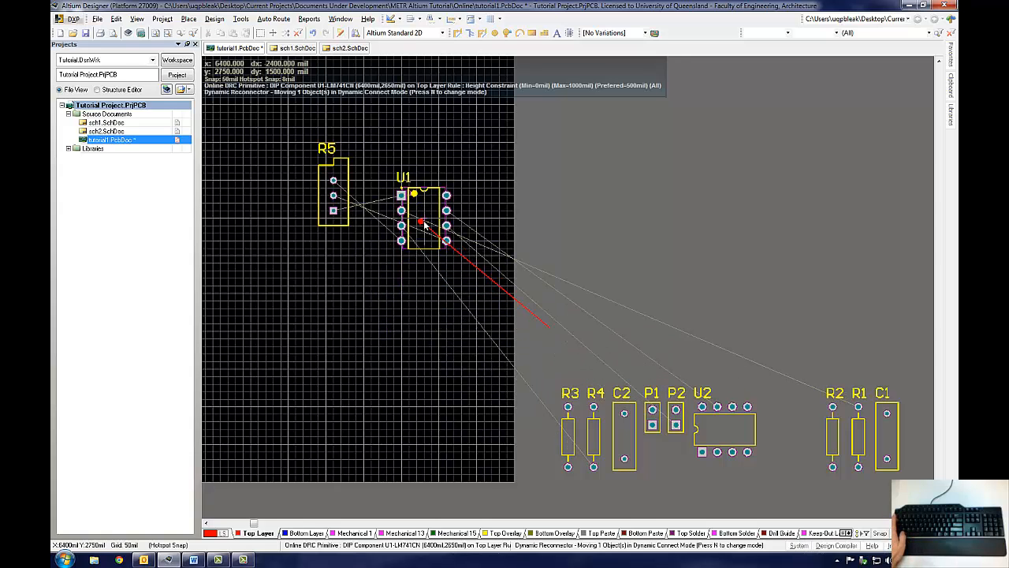
pyautogui.press('Tab')
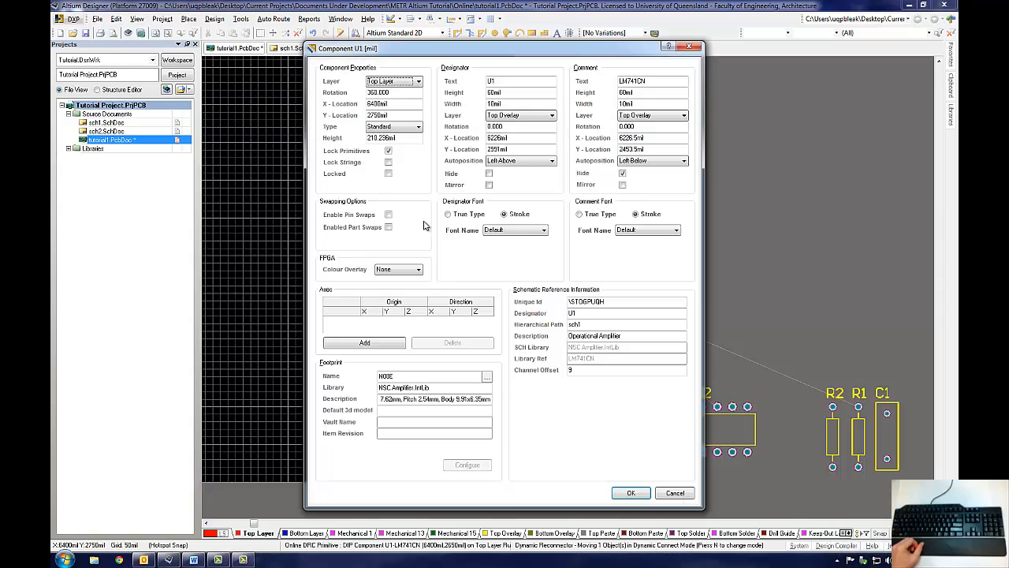
pyautogui.click(643, 493)
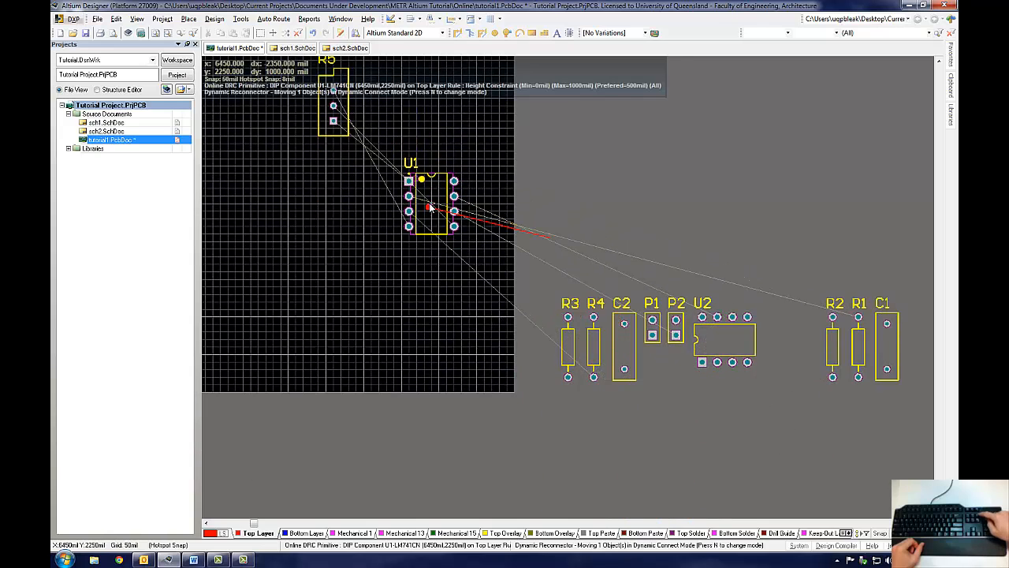
# Step: Drop U1 on the board just below and right of R5
pyautogui.press('pageup')
pyautogui.press('pageup')
pyautogui.press('pageup')
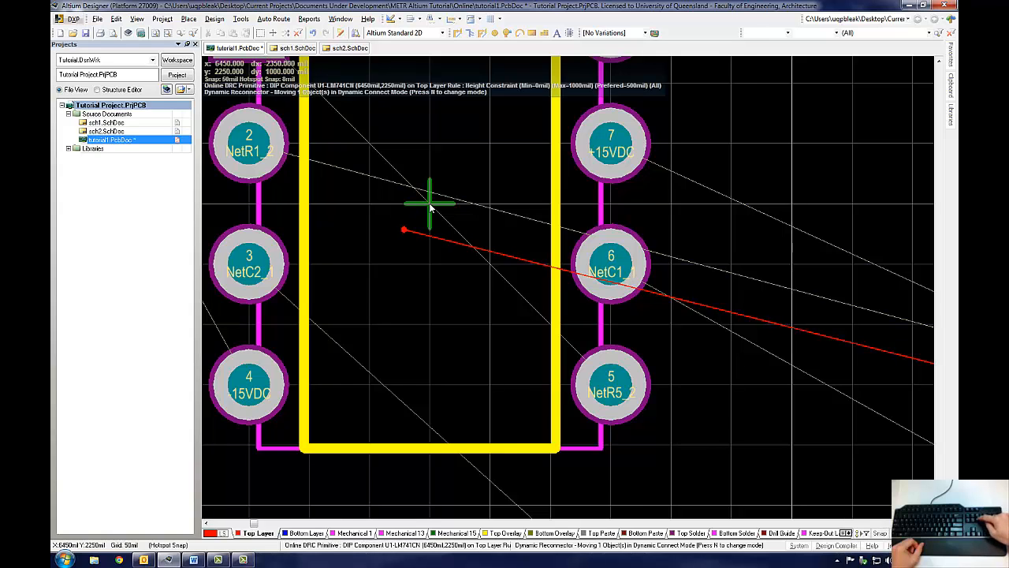
pyautogui.press('pagedown')
pyautogui.press('pagedown')
pyautogui.press('pagedown')
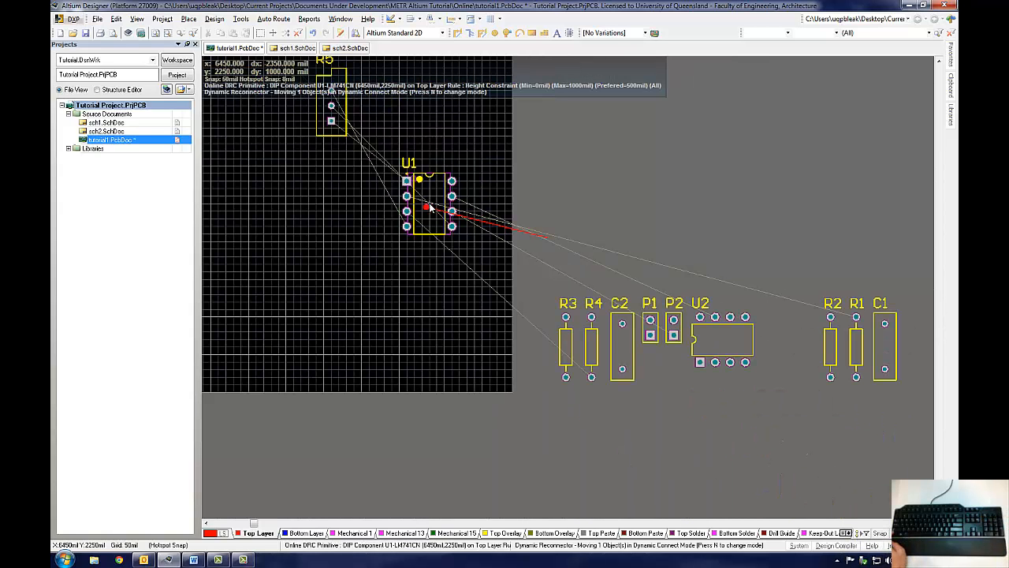
pyautogui.press('ctrl')
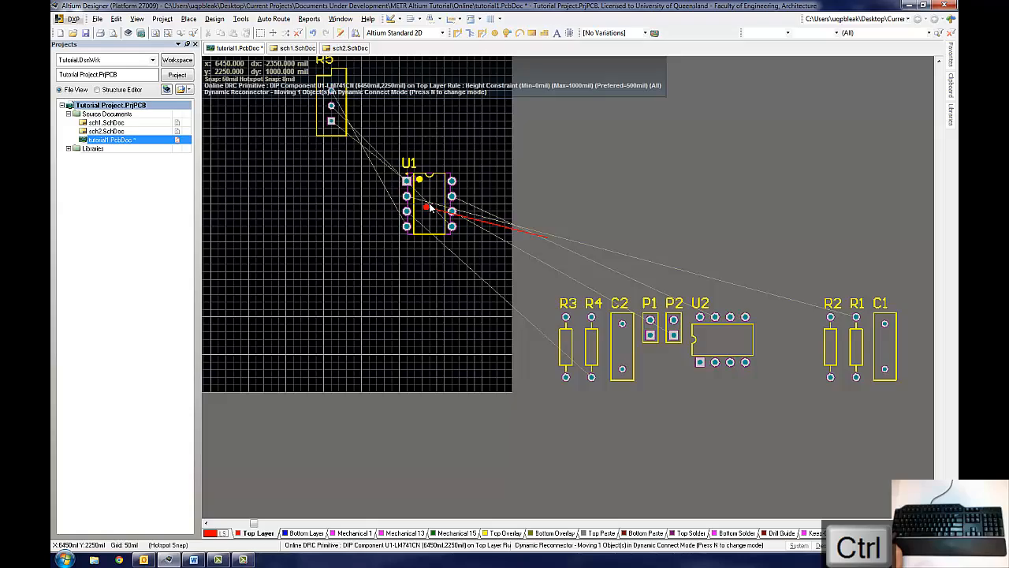
pyautogui.keyDown('ctrl'); pyautogui.scroll(4, 430, 207); pyautogui.keyUp('ctrl')
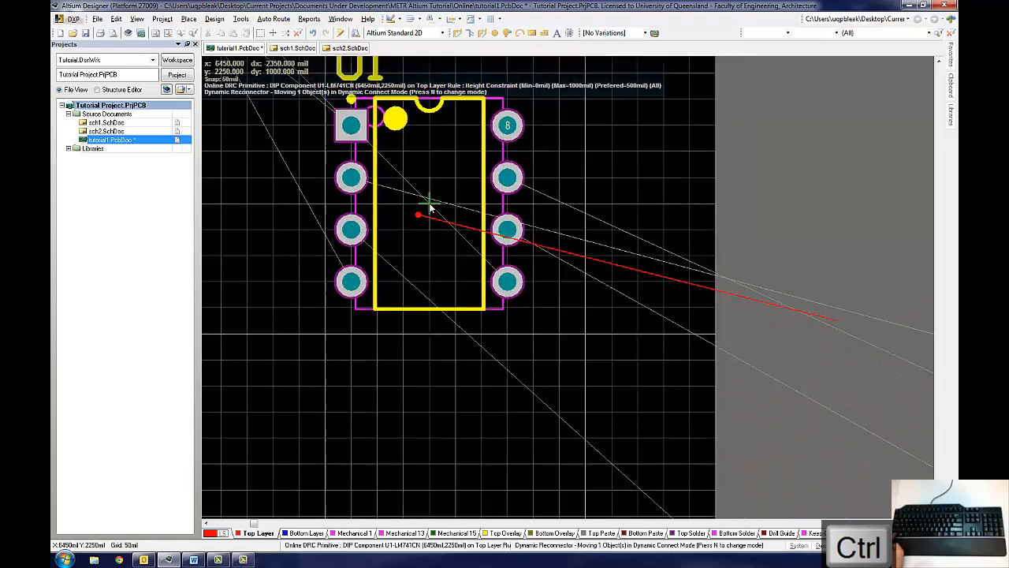
pyautogui.keyDown('ctrl'); pyautogui.scroll(-4, 430, 206); pyautogui.keyUp('ctrl')
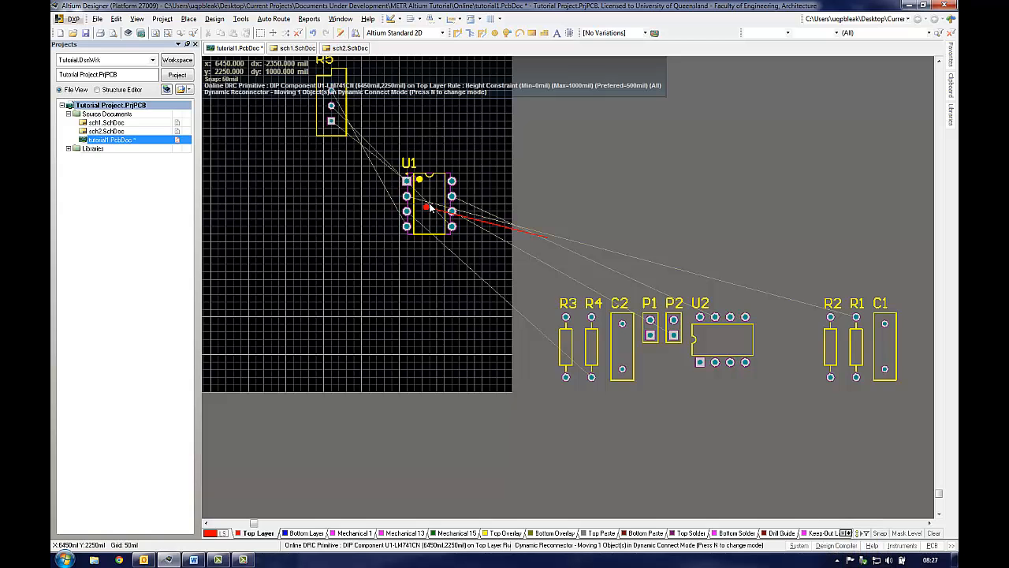
pyautogui.click(430, 206)
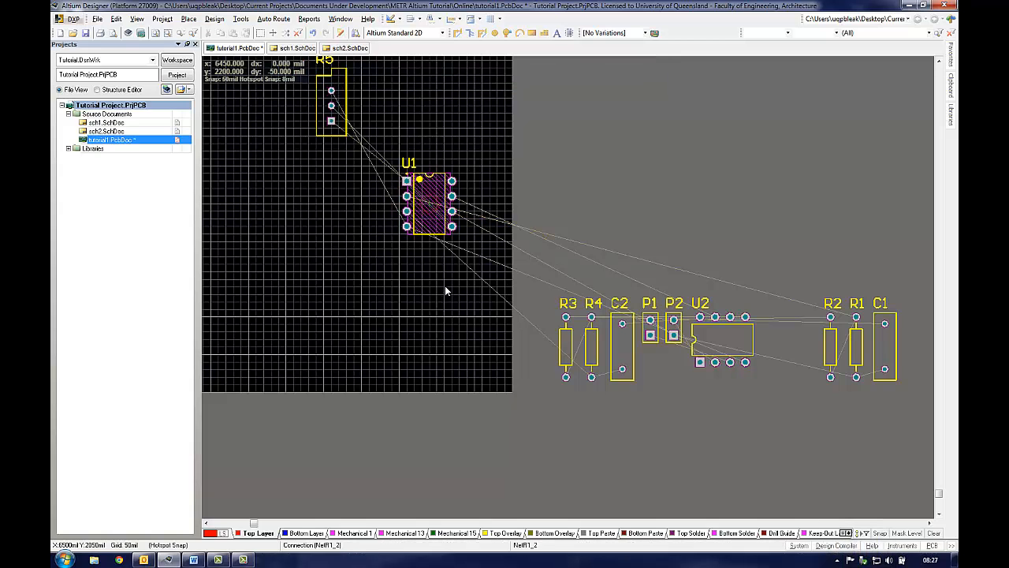
# Step: Open U1's component properties and review its X and Y location and layer, keeping Top Layer
pyautogui.doubleClick(433, 205)
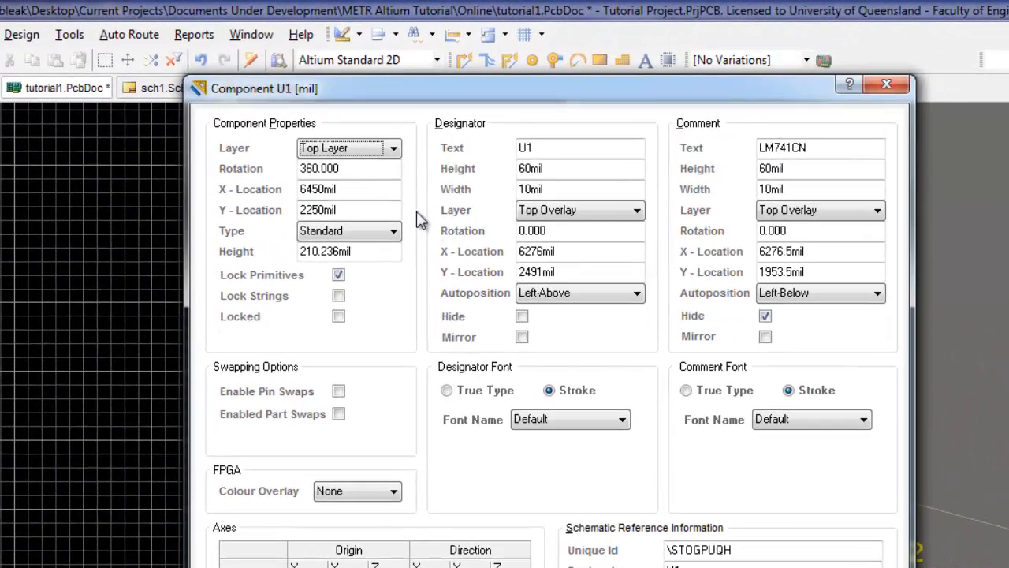
pyautogui.doubleClick(347, 189)
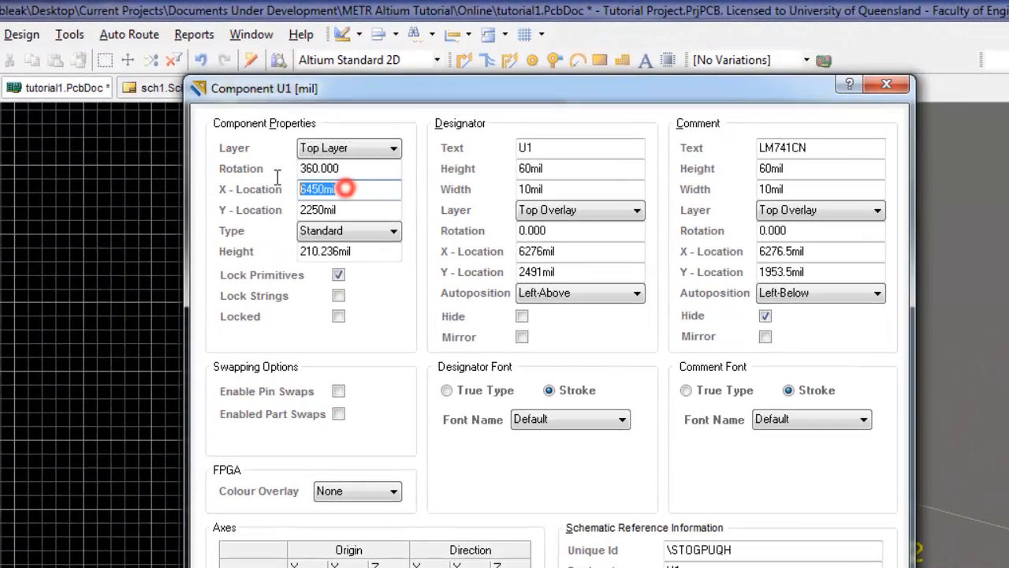
pyautogui.doubleClick(353, 208)
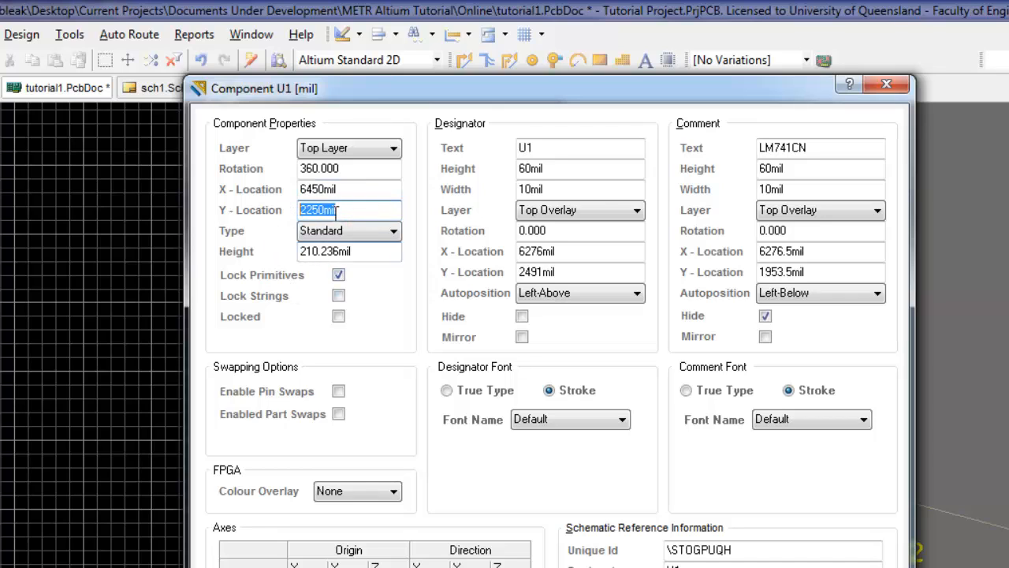
pyautogui.click(389, 148)
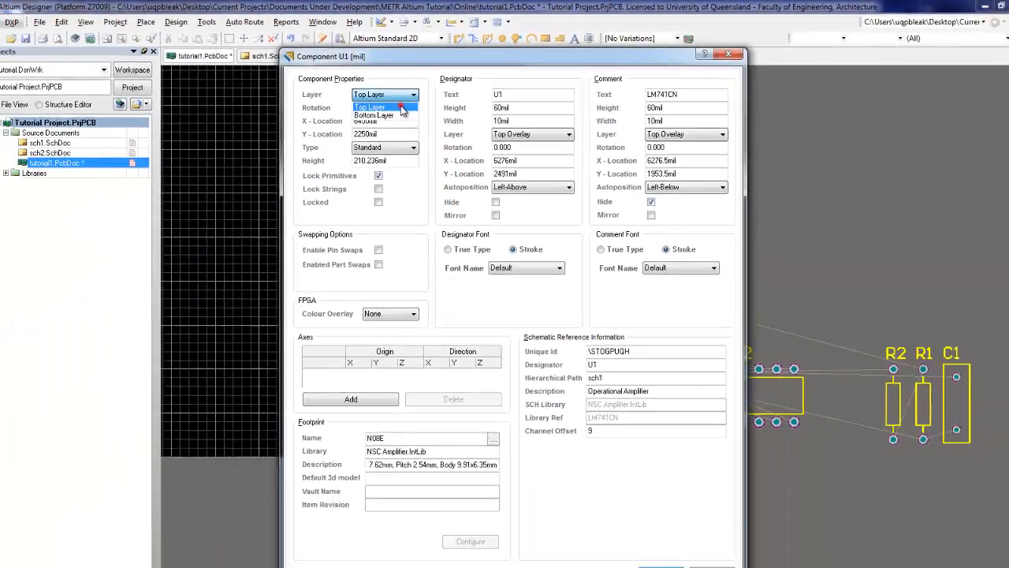
pyautogui.click(387, 150)
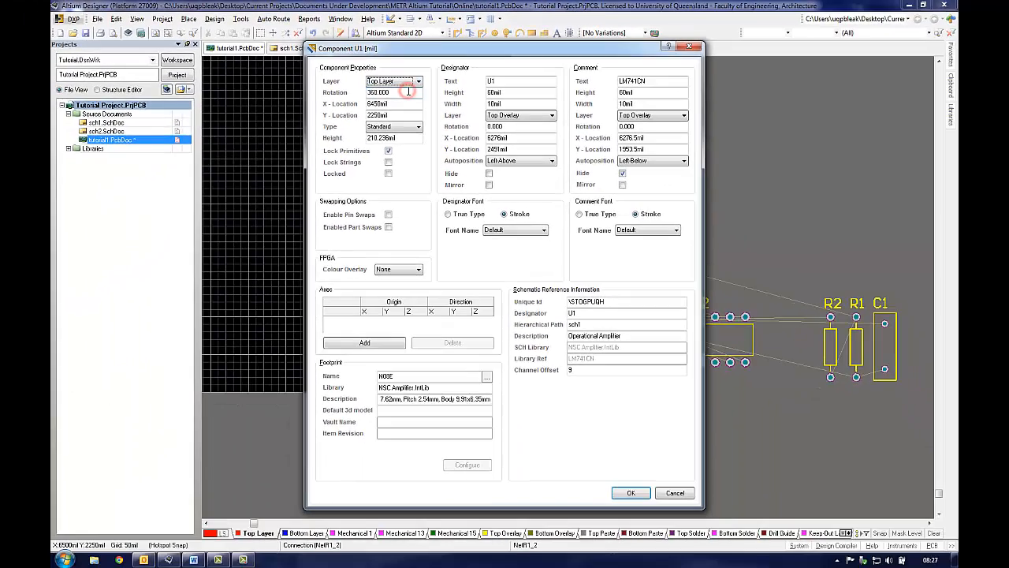
pyautogui.click(634, 493)
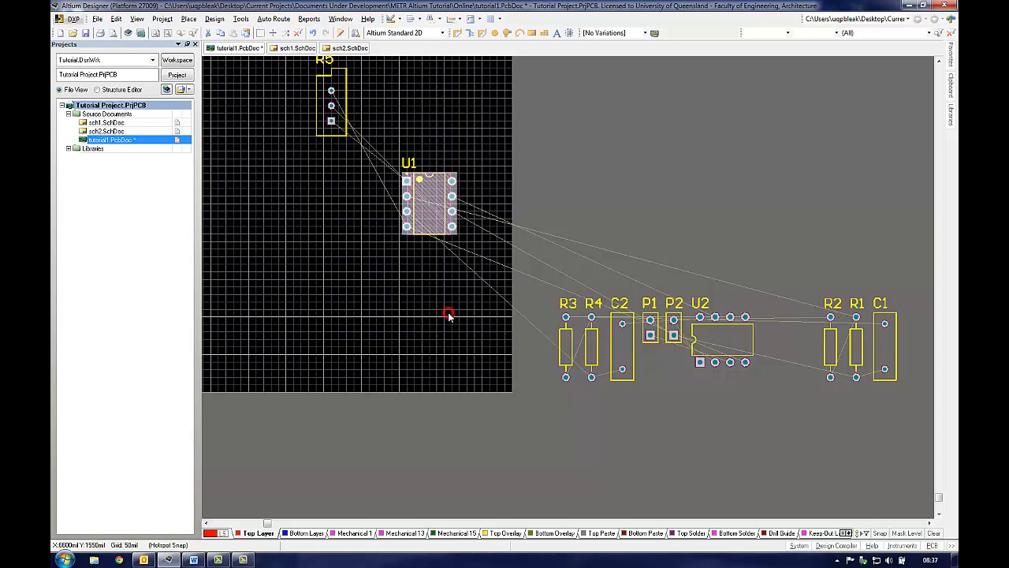
# Step: Set the global board snap grid step to 100mil through the board options grid settings
pyautogui.click(215, 19)
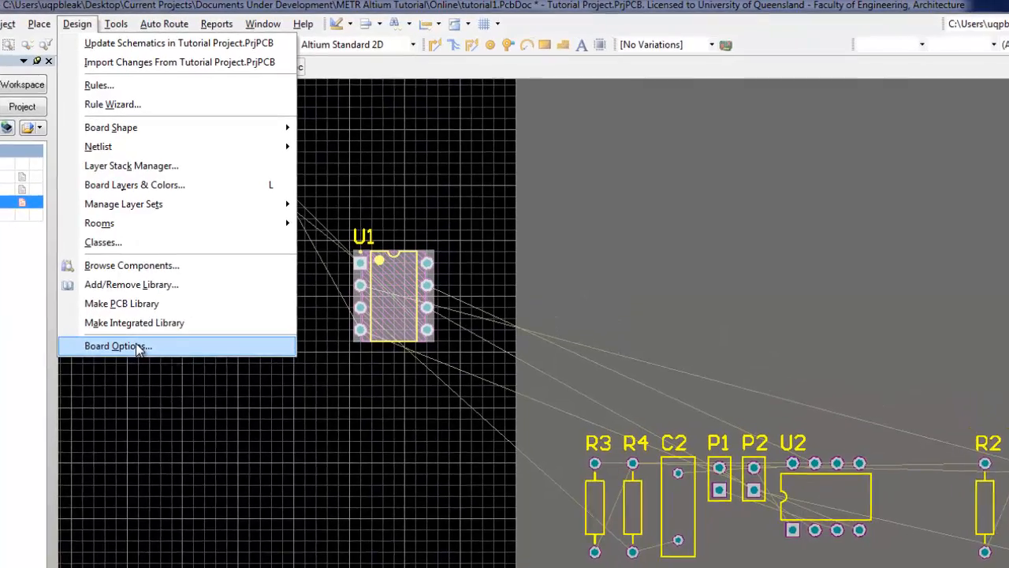
pyautogui.click(138, 347)
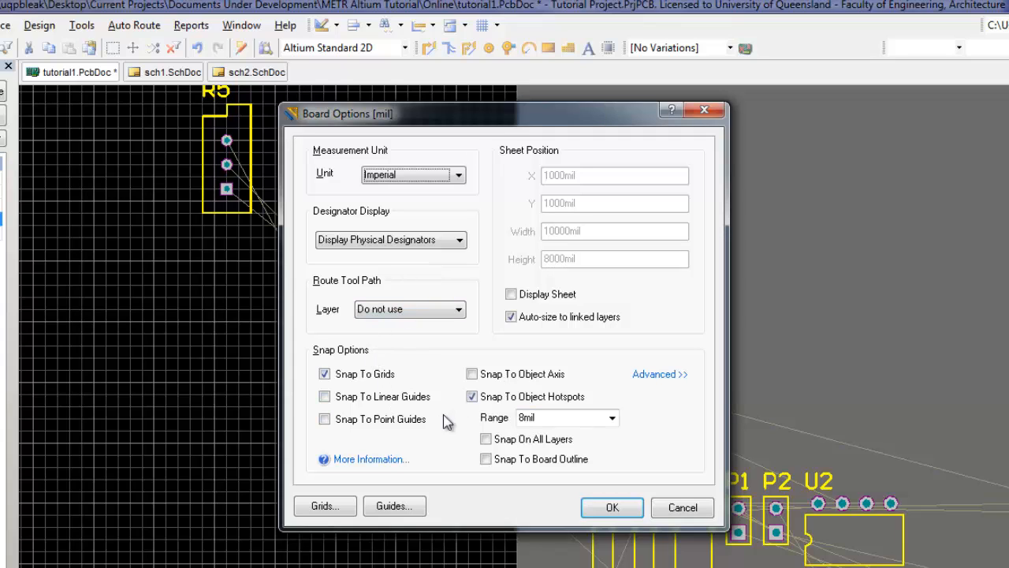
pyautogui.click(328, 507)
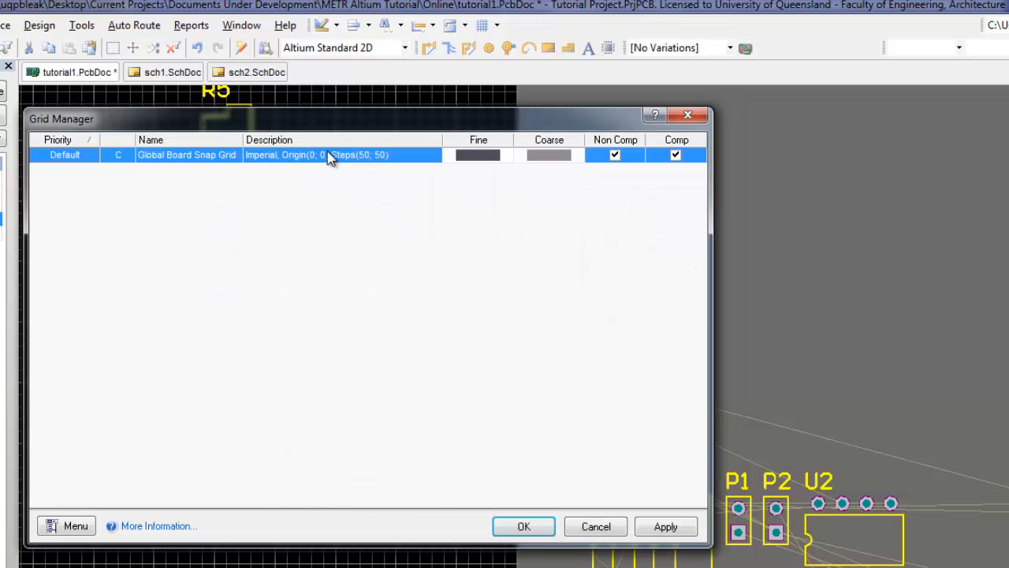
pyautogui.doubleClick(330, 156)
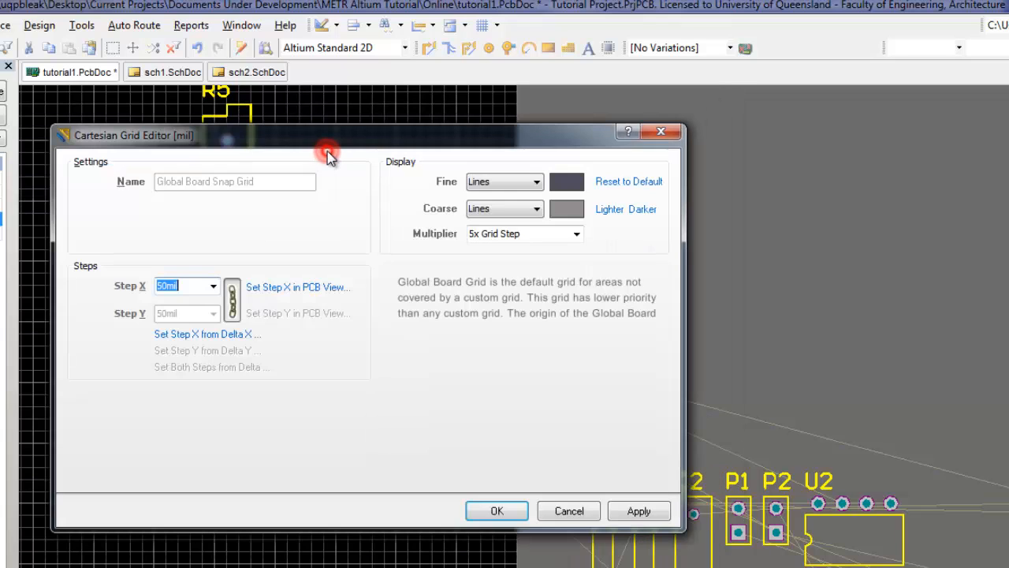
pyautogui.click(213, 287)
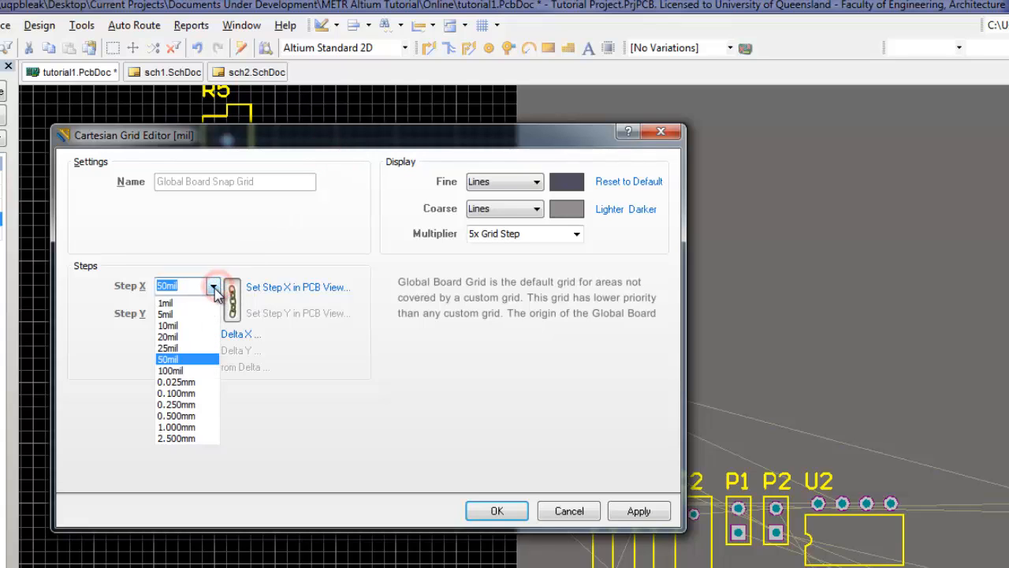
pyautogui.click(192, 372)
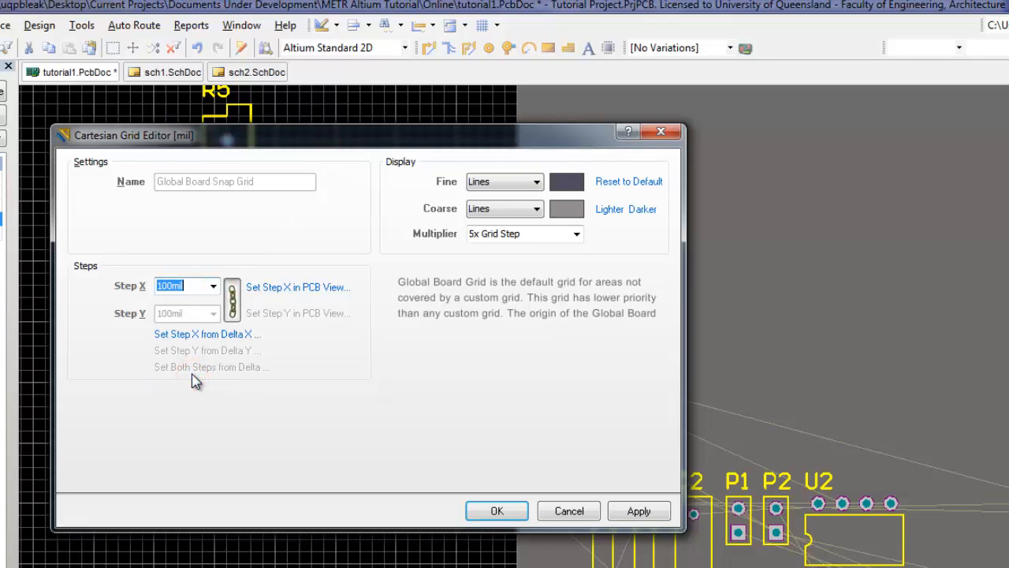
pyautogui.click(637, 511)
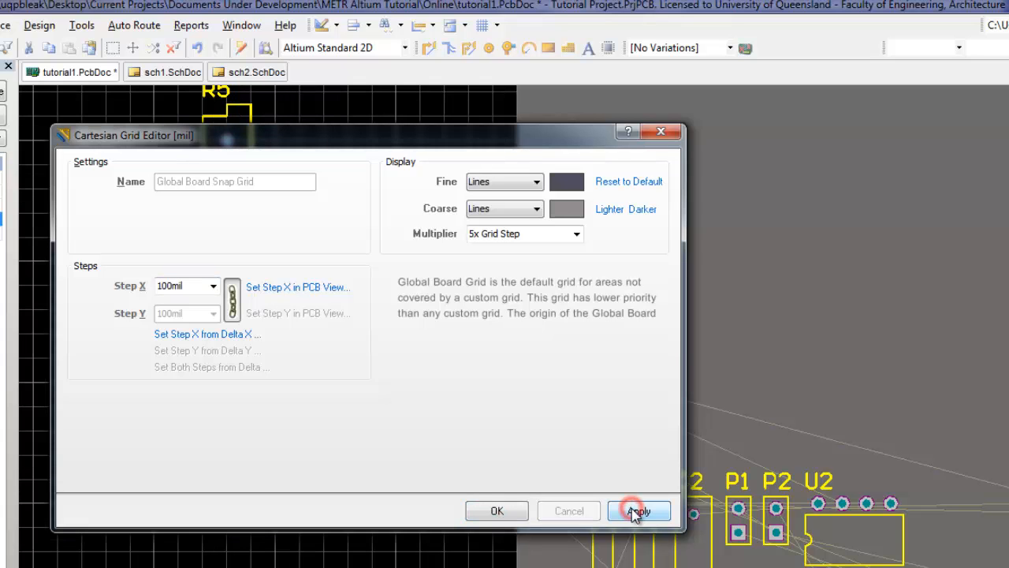
pyautogui.click(495, 514)
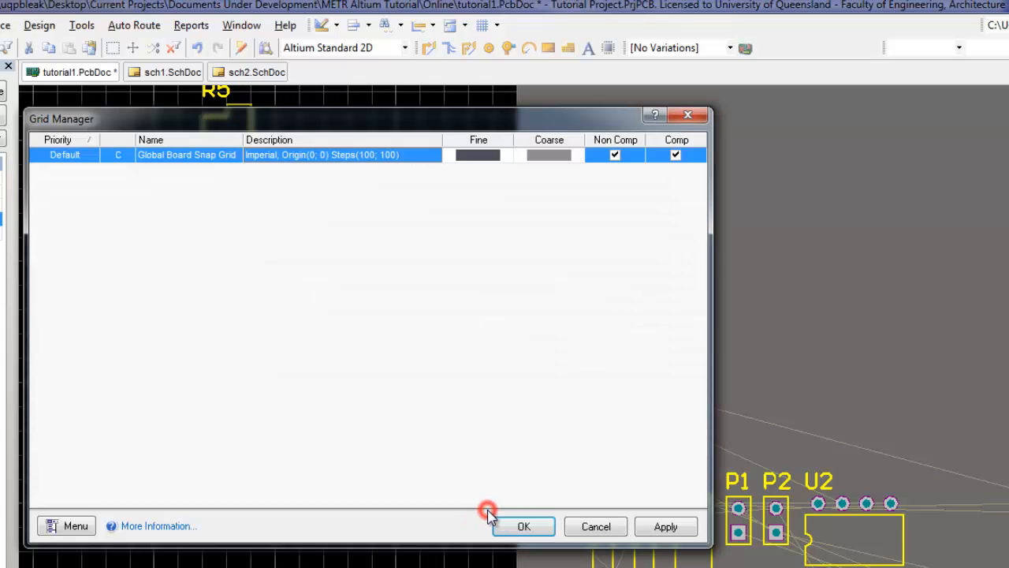
pyautogui.click(519, 396)
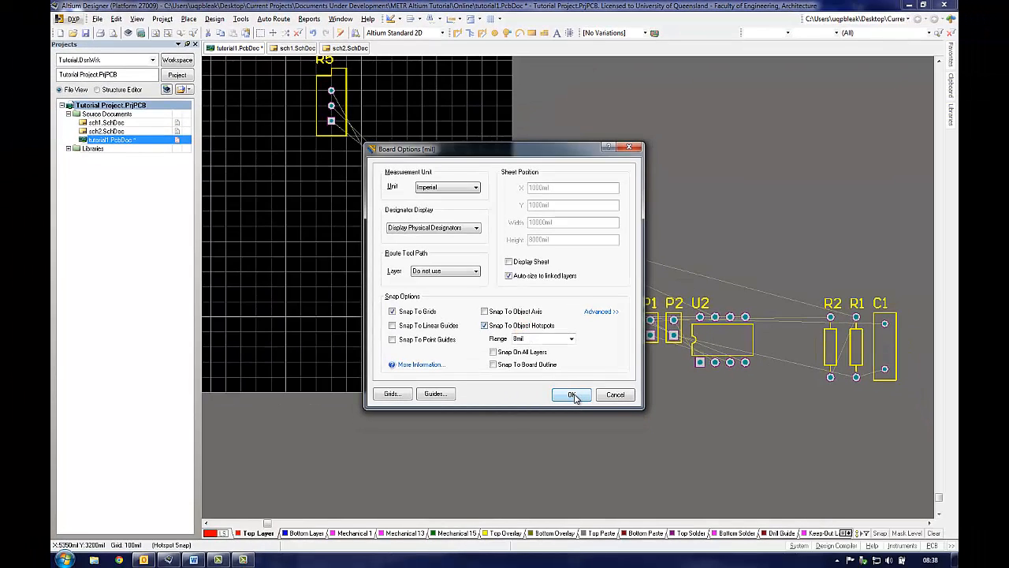
pyautogui.click(573, 395)
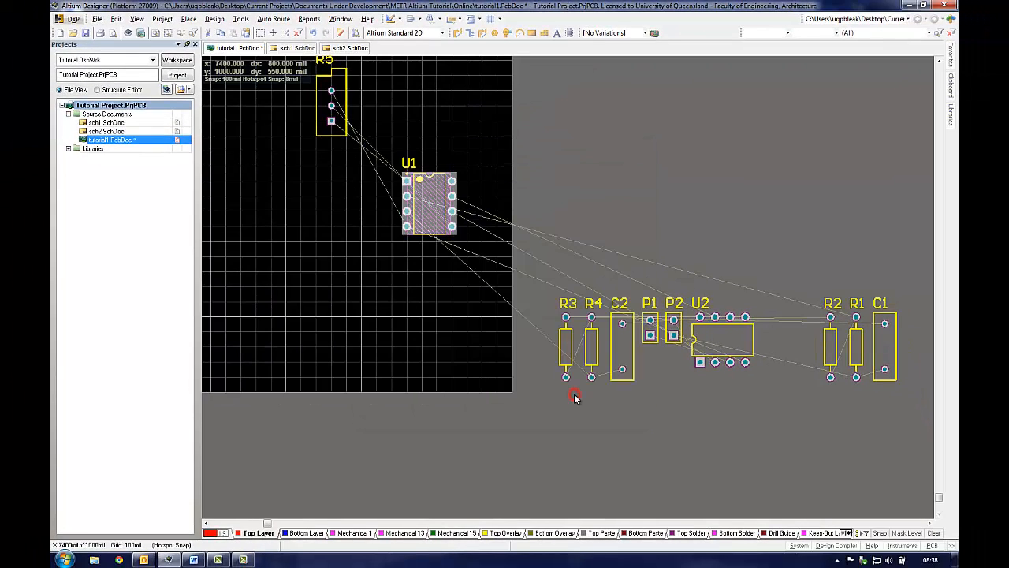
# Step: Set the global snap grid to 20mil
pyautogui.click(464, 289)
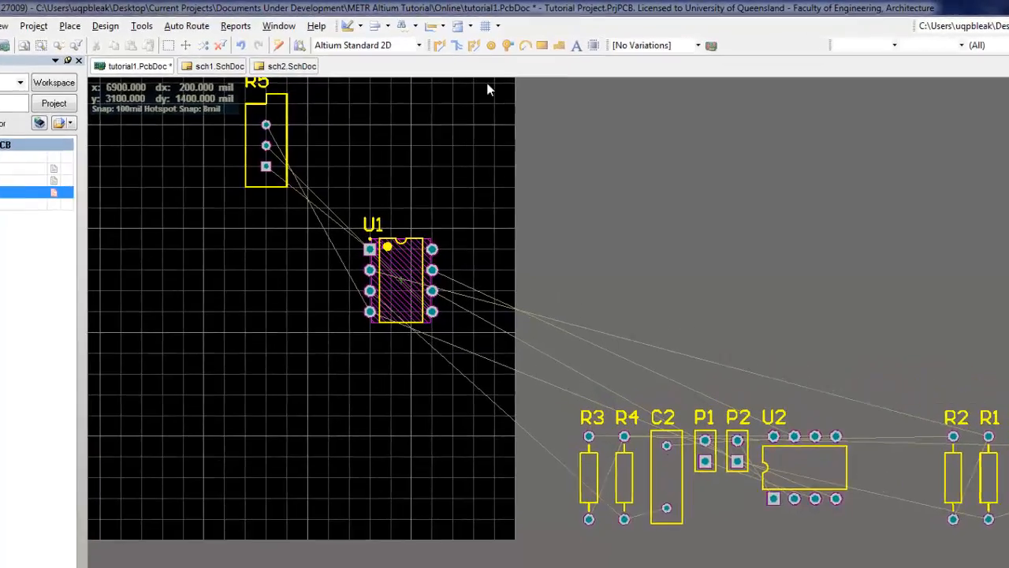
pyautogui.click(490, 26)
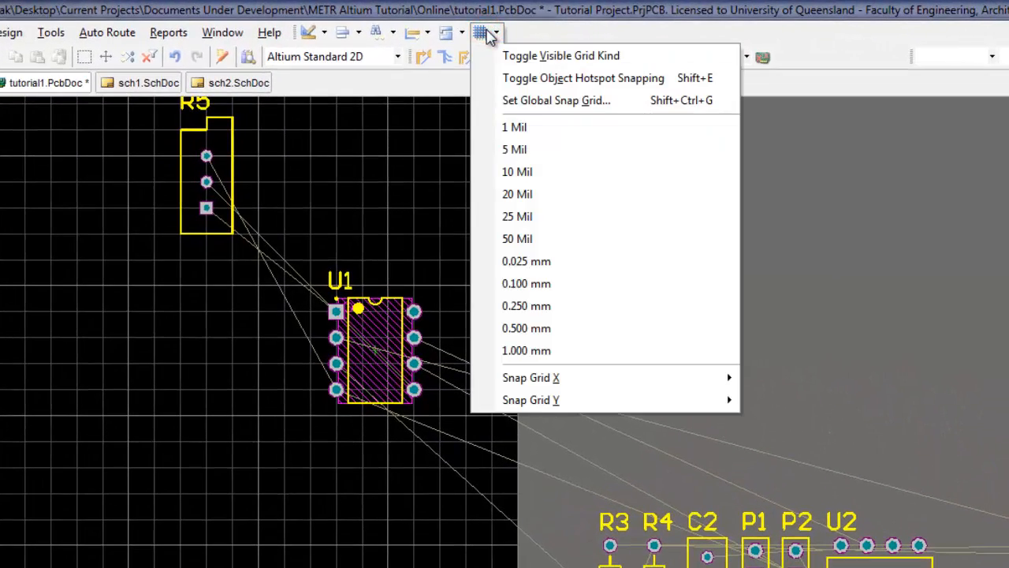
pyautogui.click(532, 102)
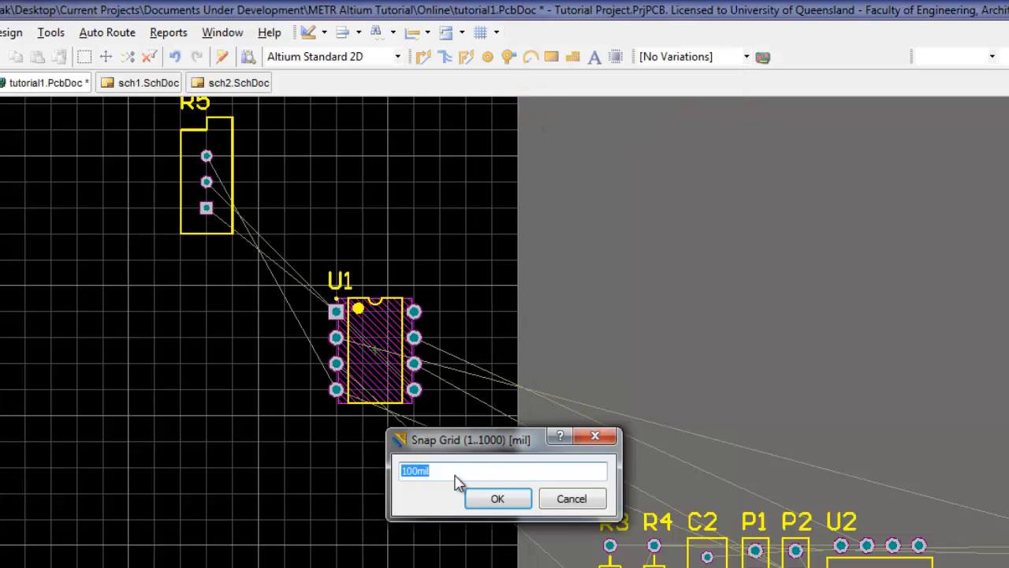
pyautogui.moveTo(416, 471); pyautogui.dragTo(376, 468)
pyautogui.write('20')
pyautogui.click(522, 502)
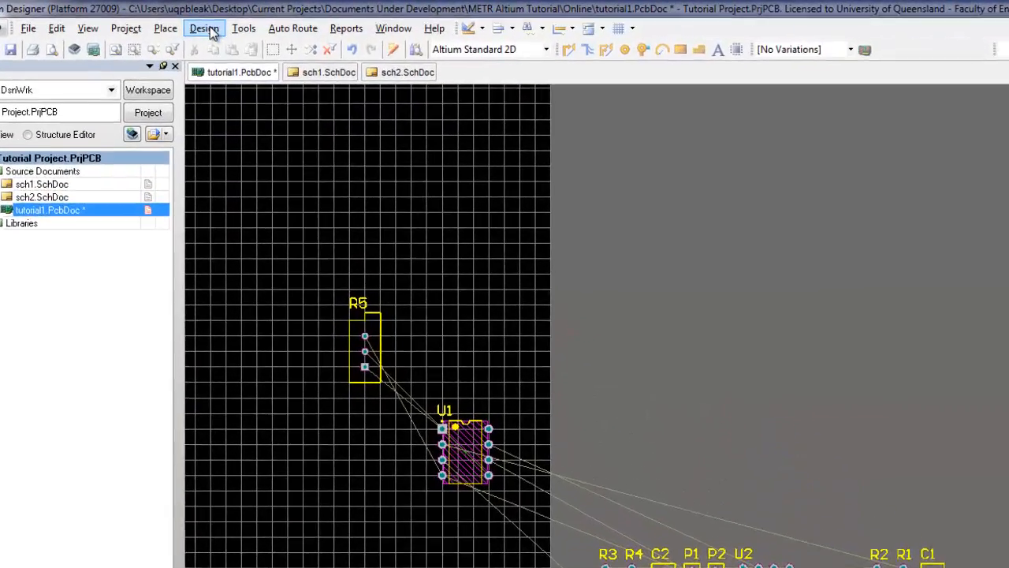
# Step: Open the PCB design rules editor and expand the Placement and Manufacturing rule categories
pyautogui.click(207, 26)
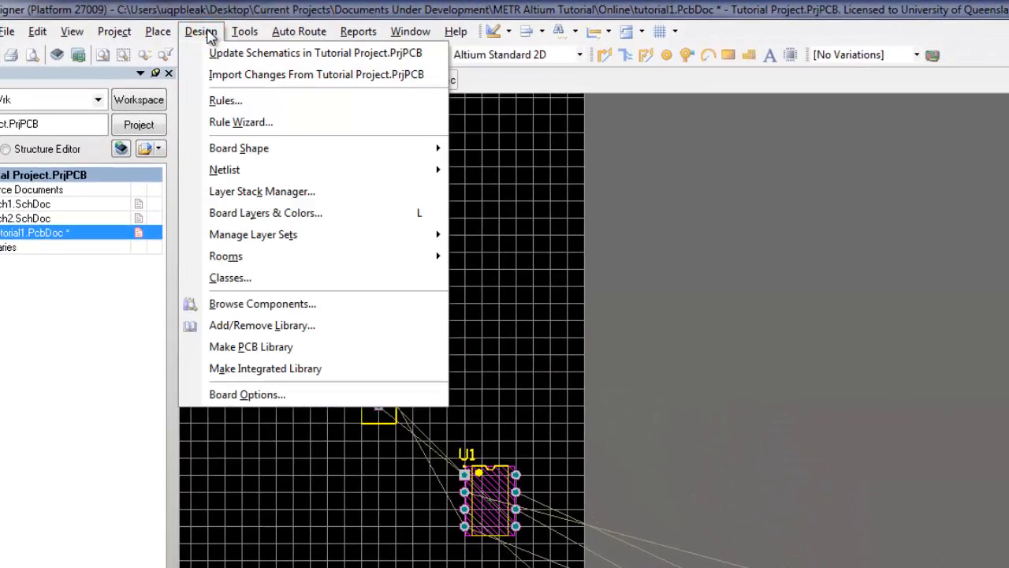
pyautogui.click(229, 101)
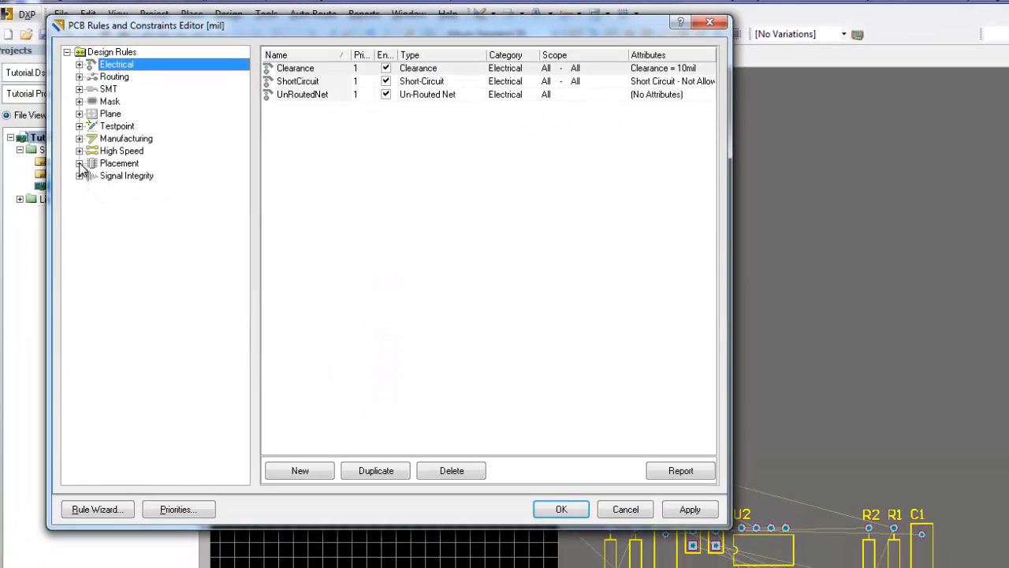
pyautogui.click(71, 170)
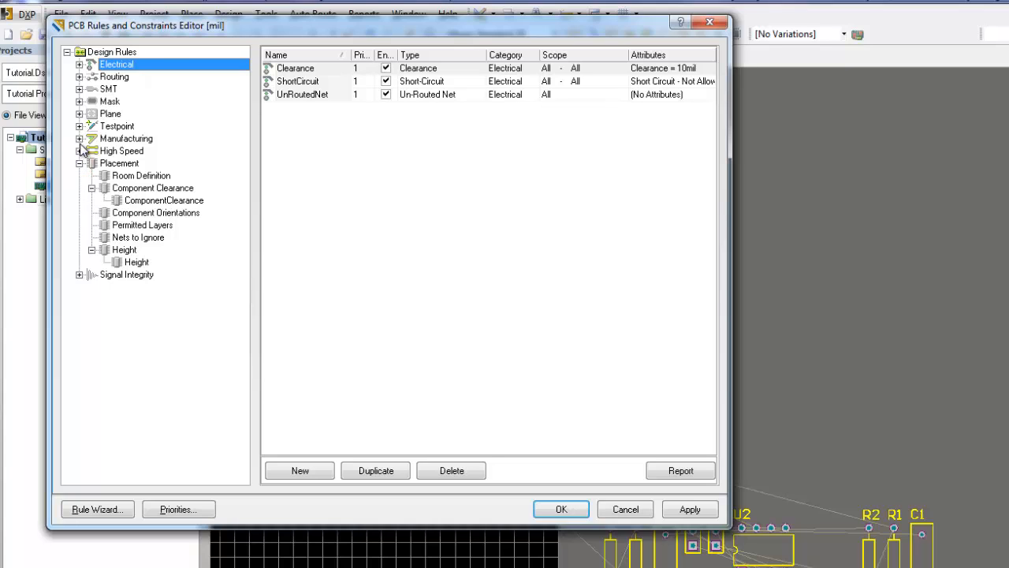
pyautogui.click(78, 138)
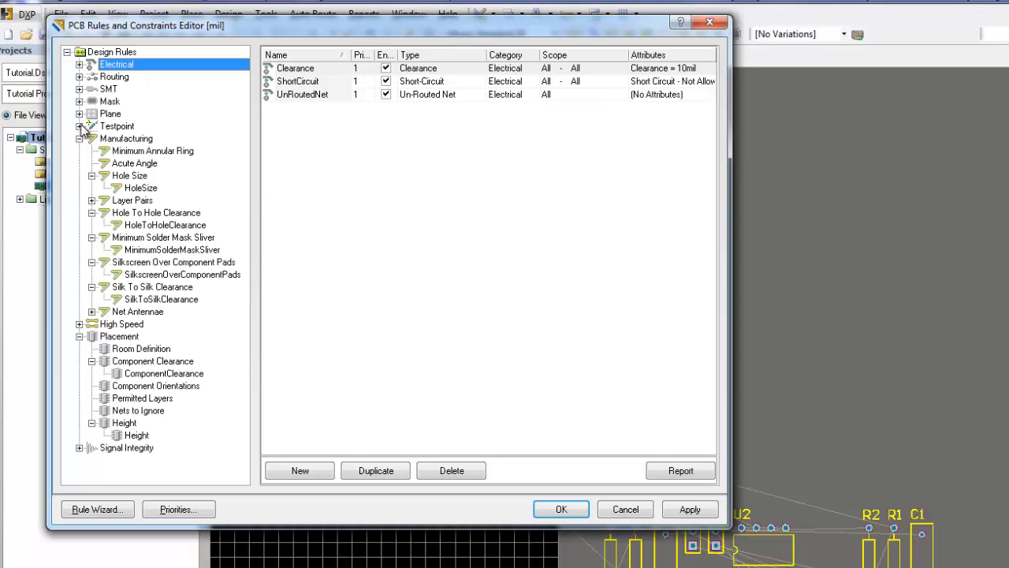
# Step: Set the Electrical Clearance rule's minimum clearance to 50mil and apply the change
pyautogui.click(79, 114)
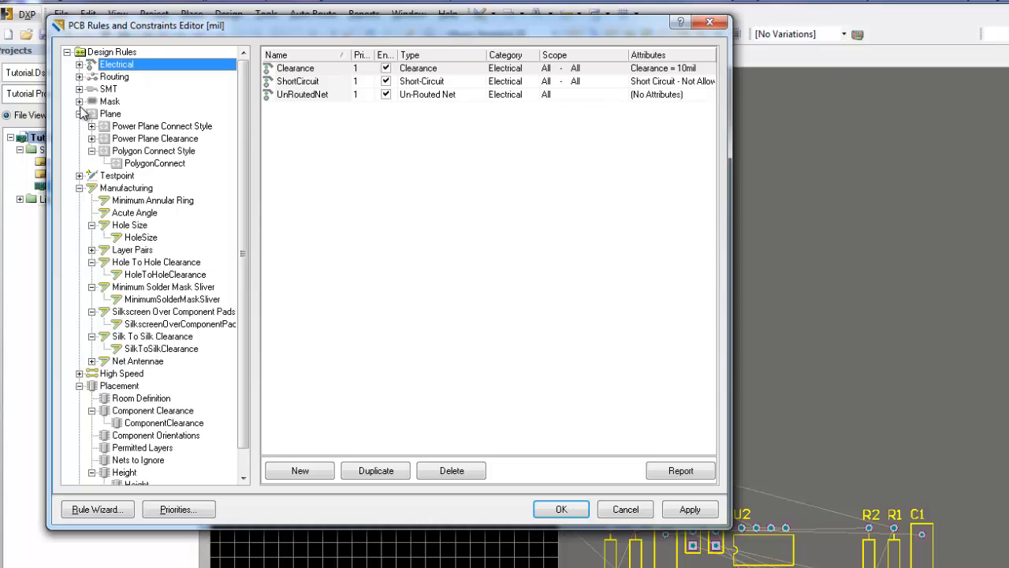
pyautogui.click(79, 102)
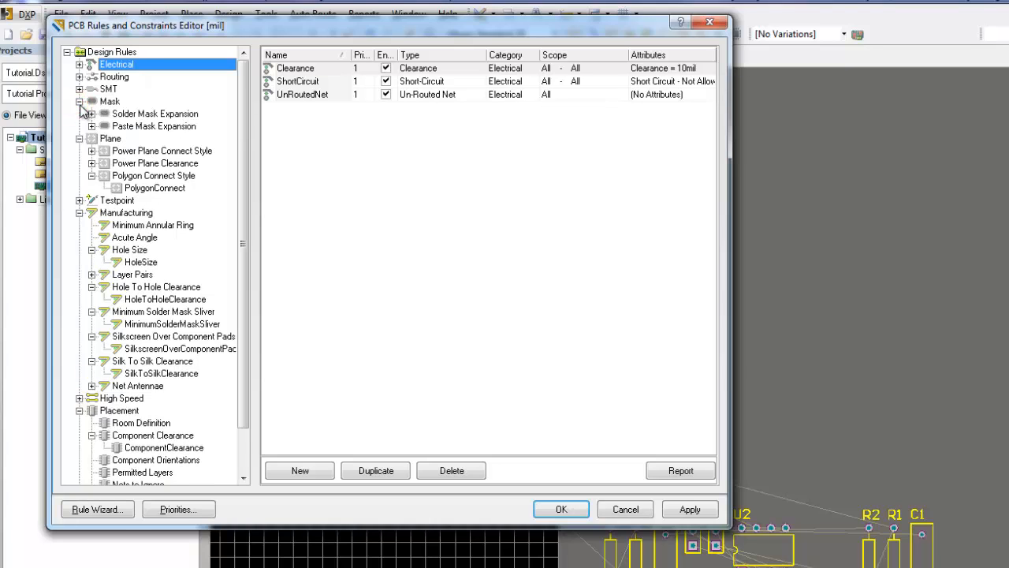
pyautogui.click(79, 77)
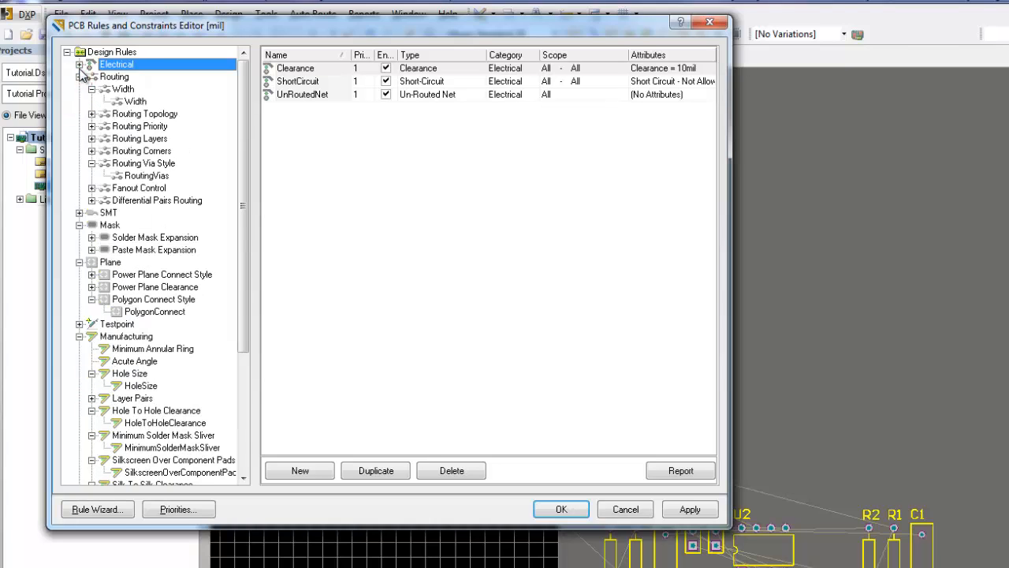
pyautogui.click(79, 64)
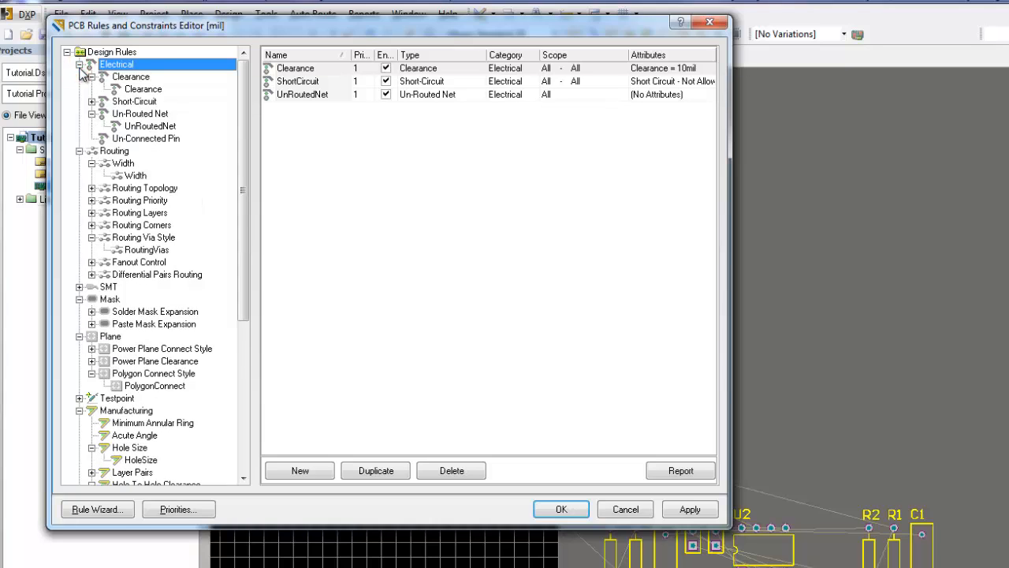
pyautogui.click(146, 90)
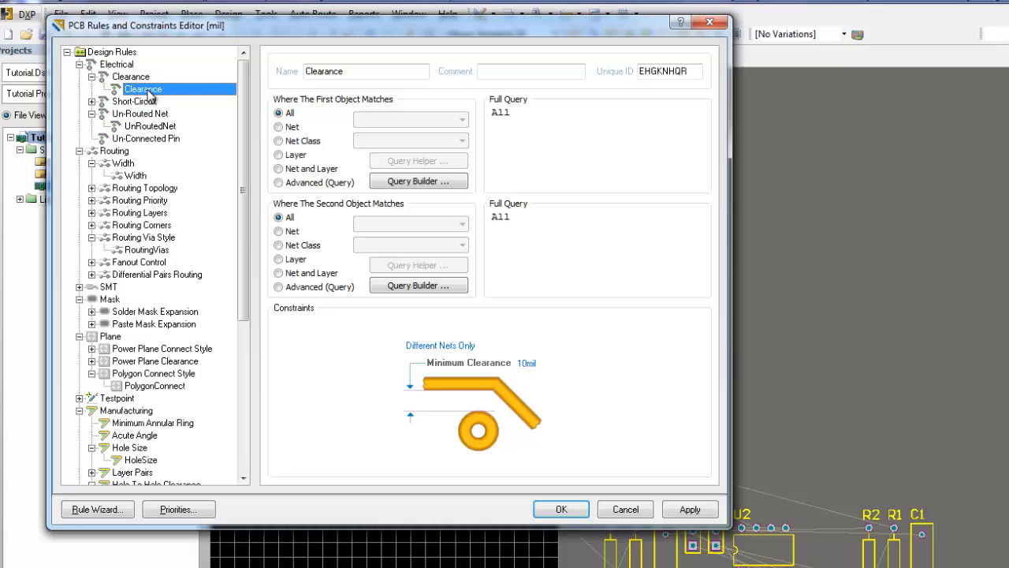
pyautogui.click(526, 362)
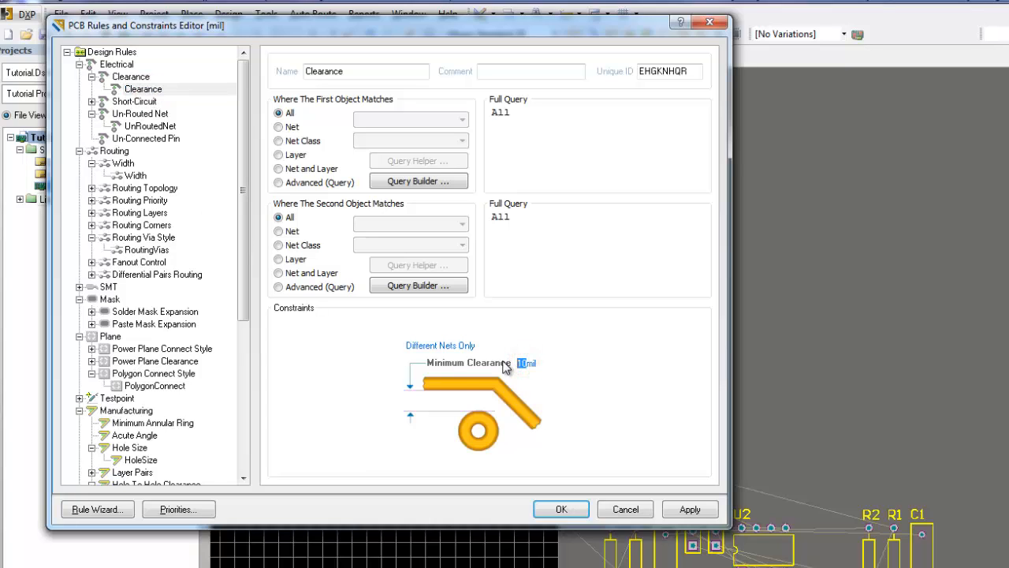
pyautogui.write('50')
pyautogui.press('Return')
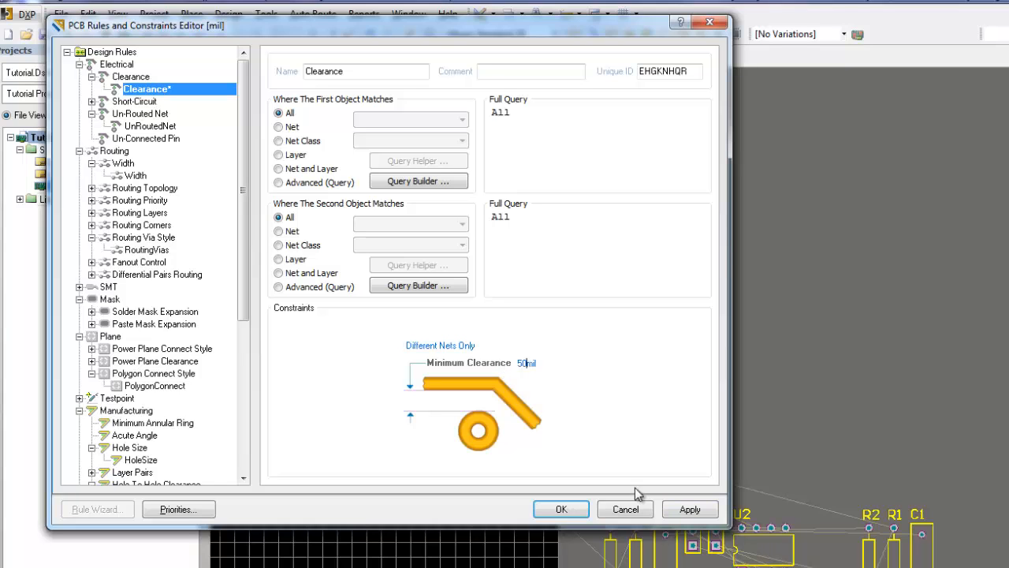
pyautogui.click(689, 508)
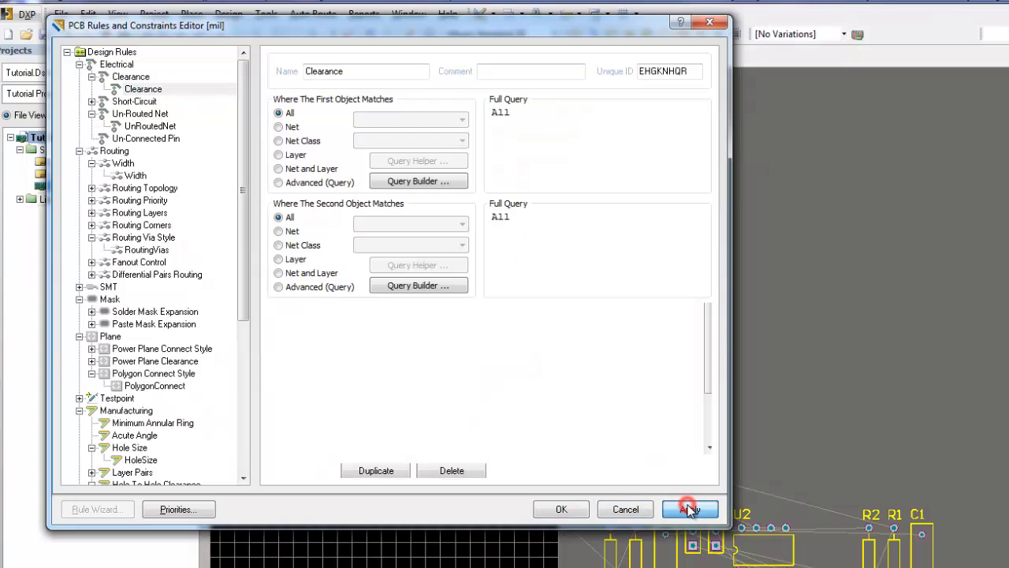
pyautogui.click(555, 509)
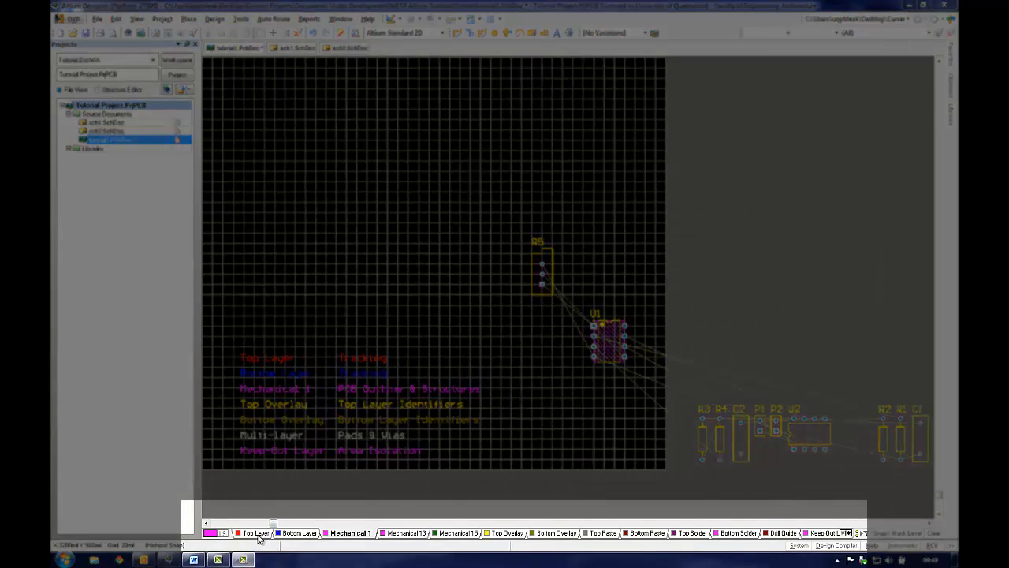
# Step: Step through the board layer tabs to examine each layer of the PCB
pyautogui.click(257, 534)
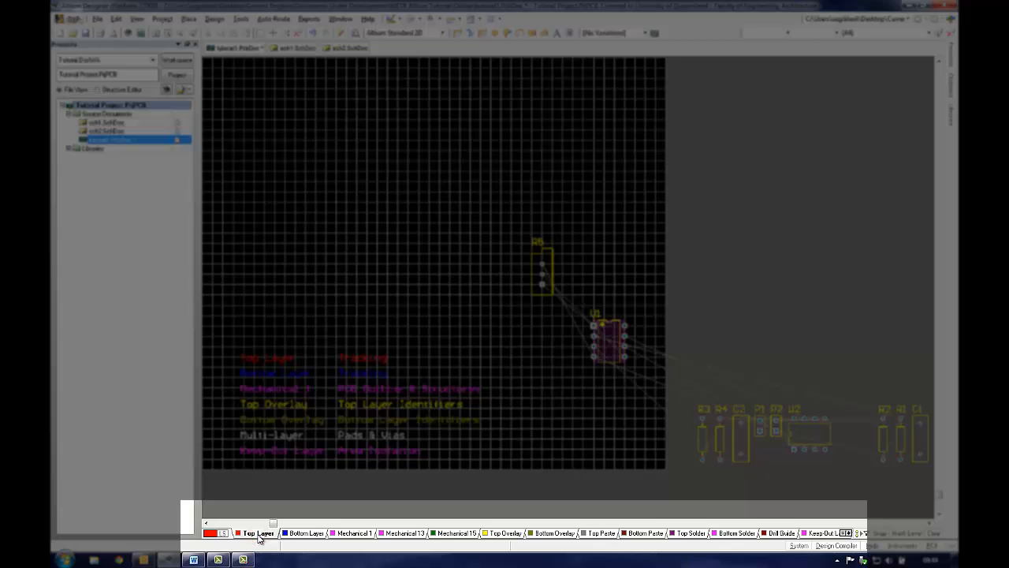
pyautogui.click(305, 534)
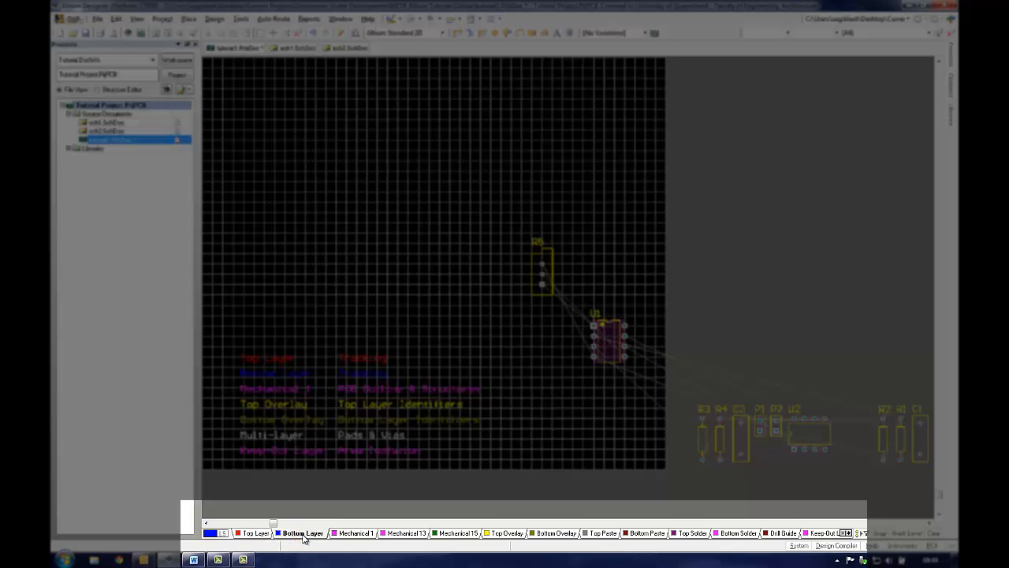
pyautogui.click(353, 534)
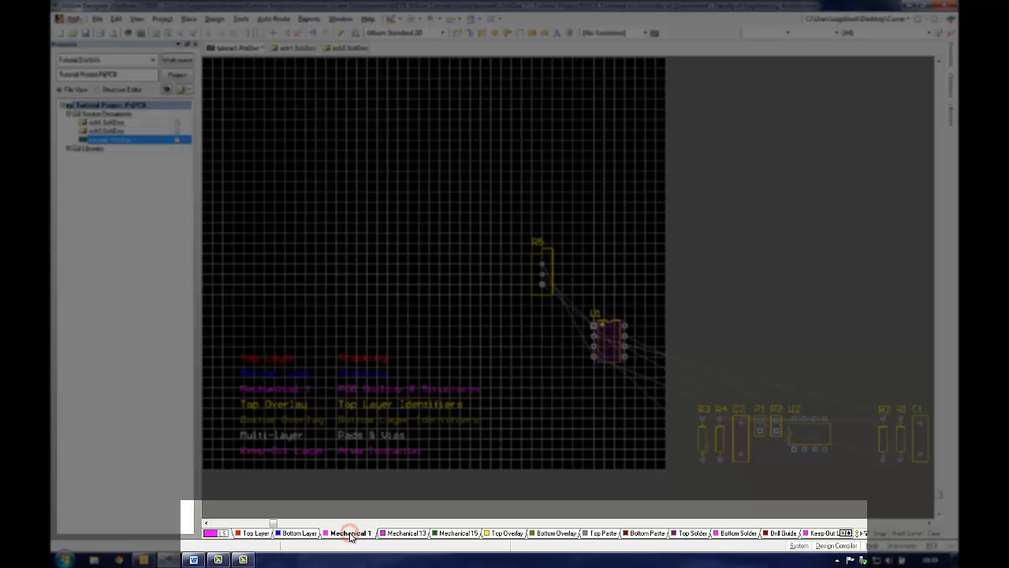
pyautogui.click(504, 534)
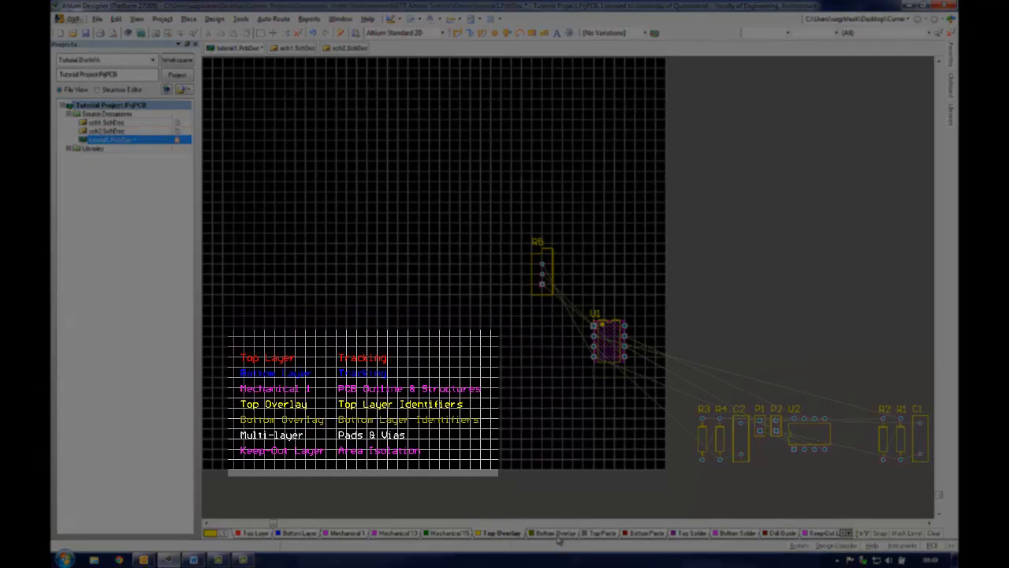
pyautogui.click(557, 534)
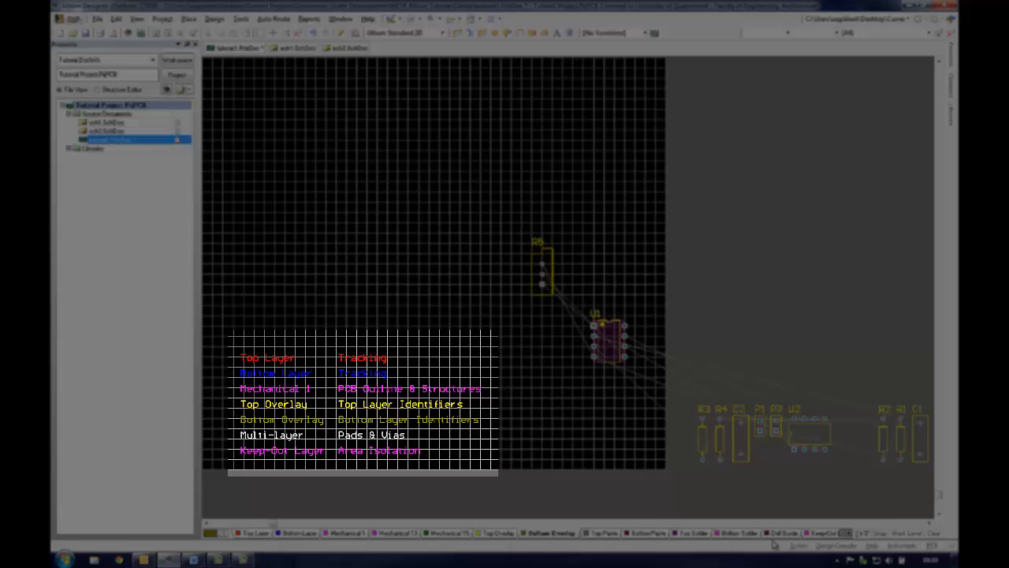
pyautogui.click(848, 533)
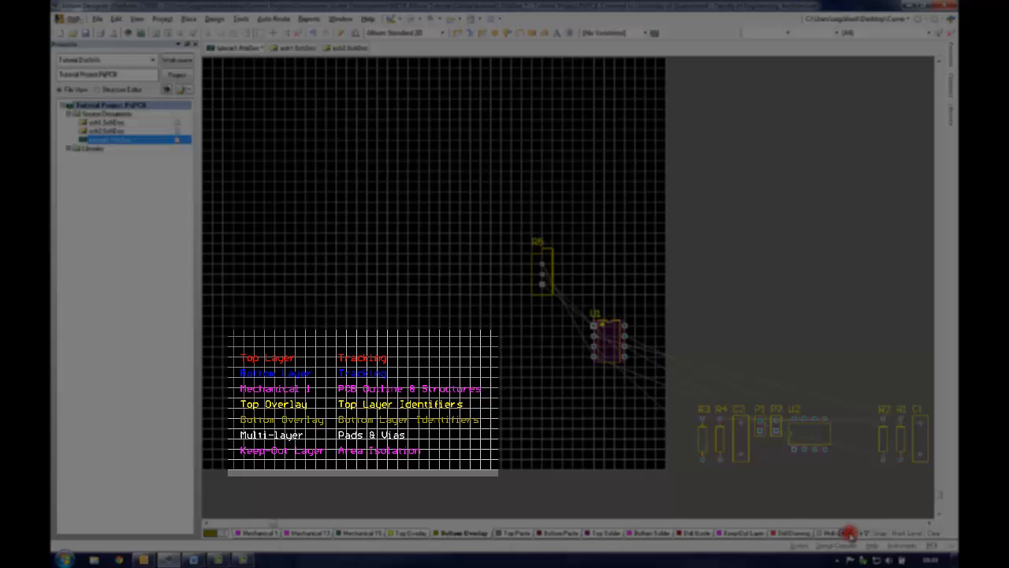
pyautogui.click(849, 534)
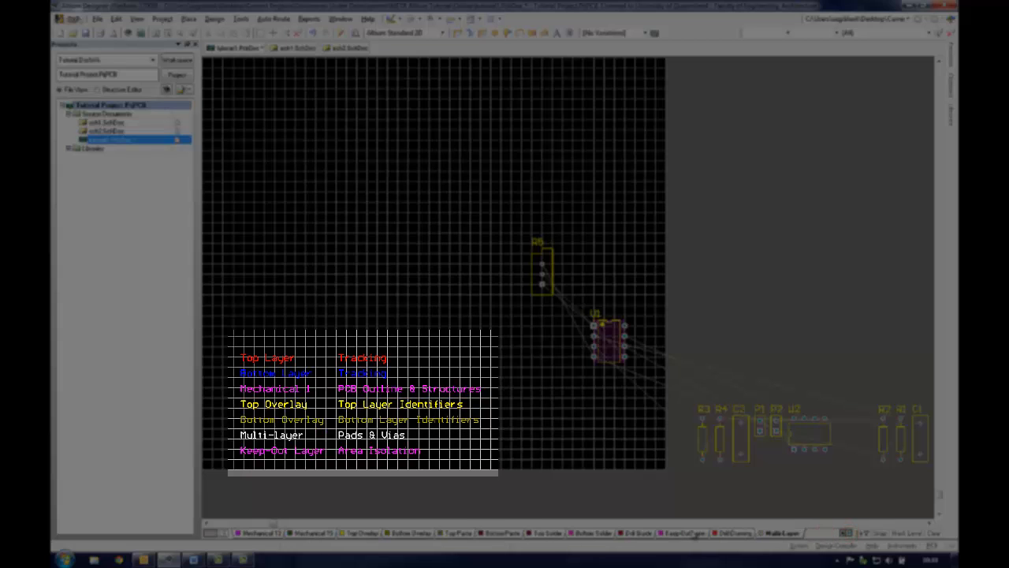
pyautogui.click(683, 533)
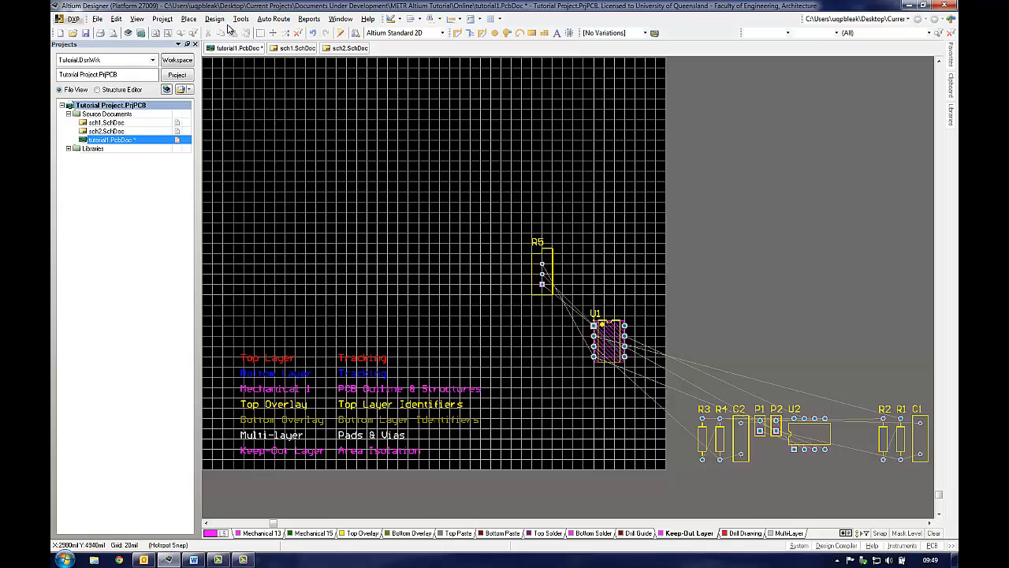
# Step: Open the board layers and colours view configuration and close it
pyautogui.click(215, 18)
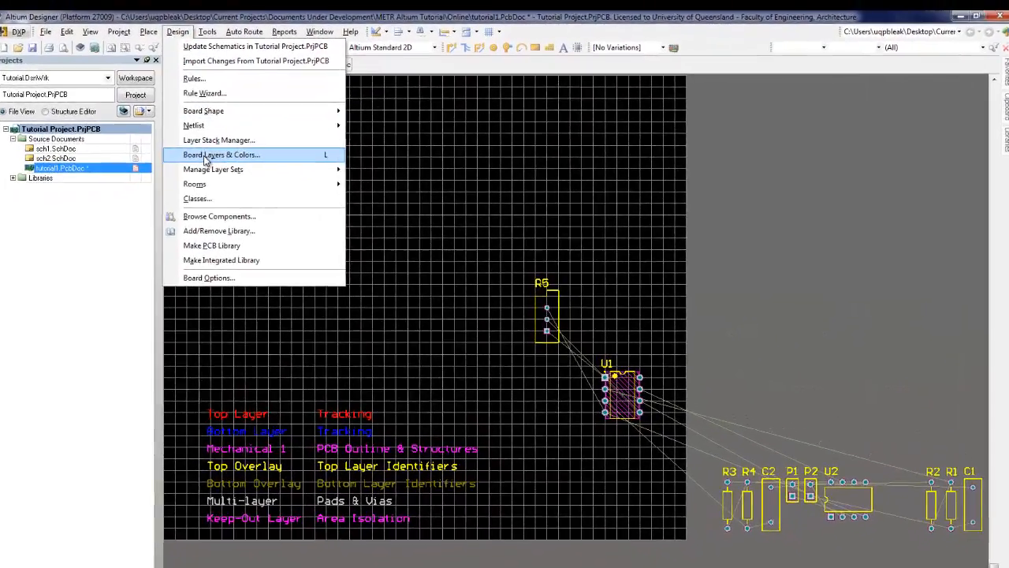
pyautogui.click(227, 148)
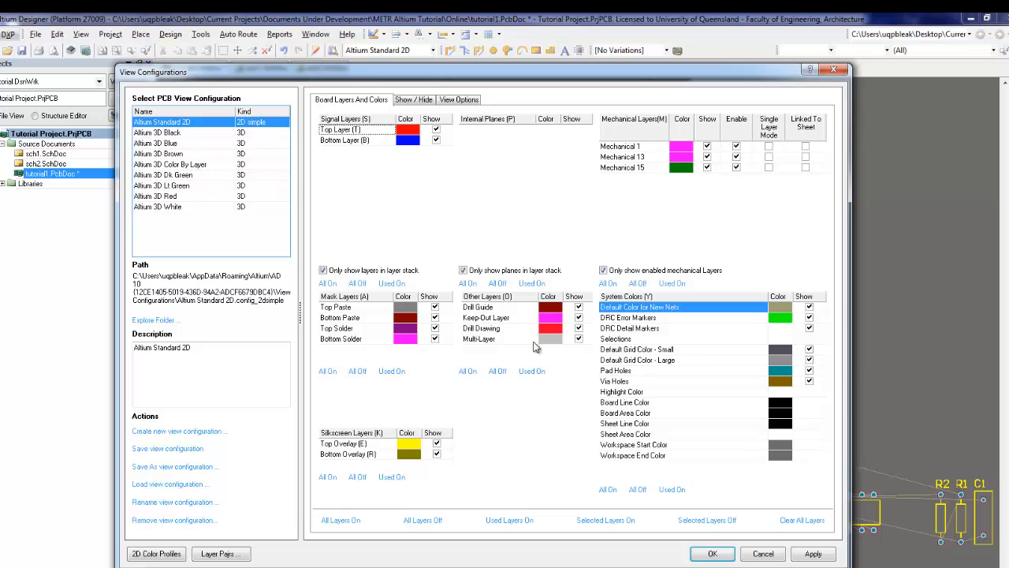
pyautogui.click(712, 553)
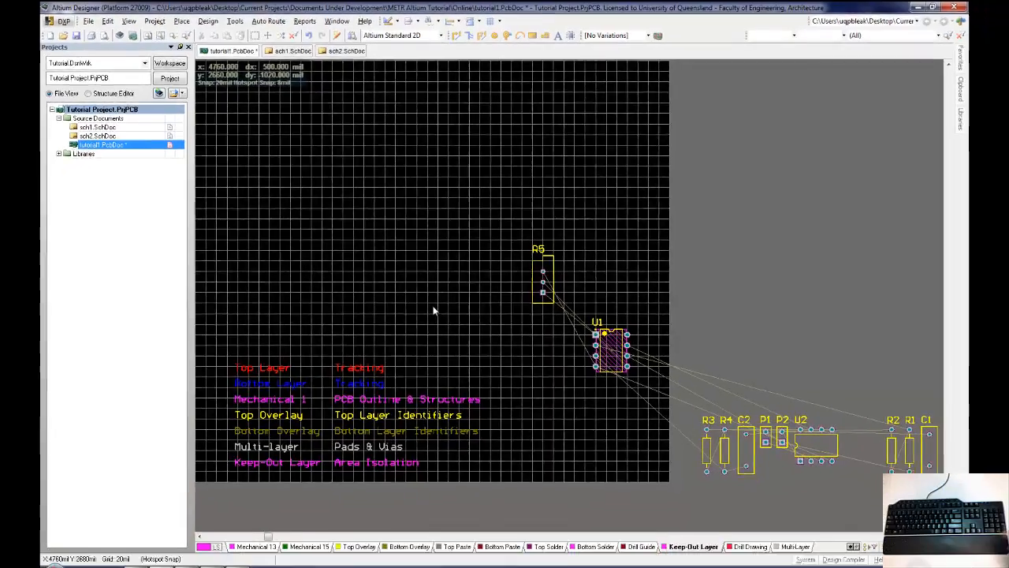
# Step: Reopen the layer view configuration and toggle Top Layer and Bottom Layer visibility off and back on
pyautogui.press('l')
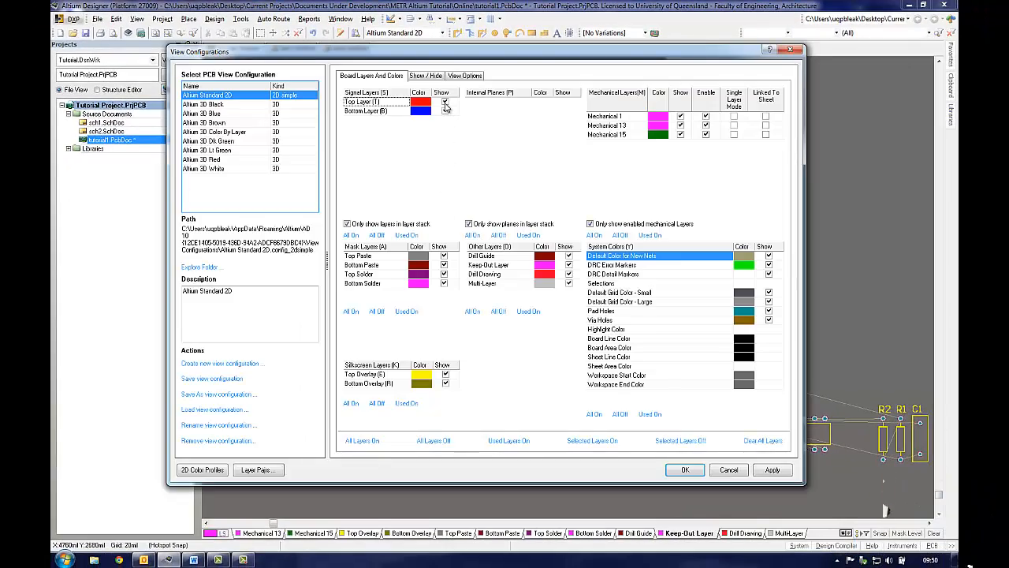
pyautogui.click(445, 103)
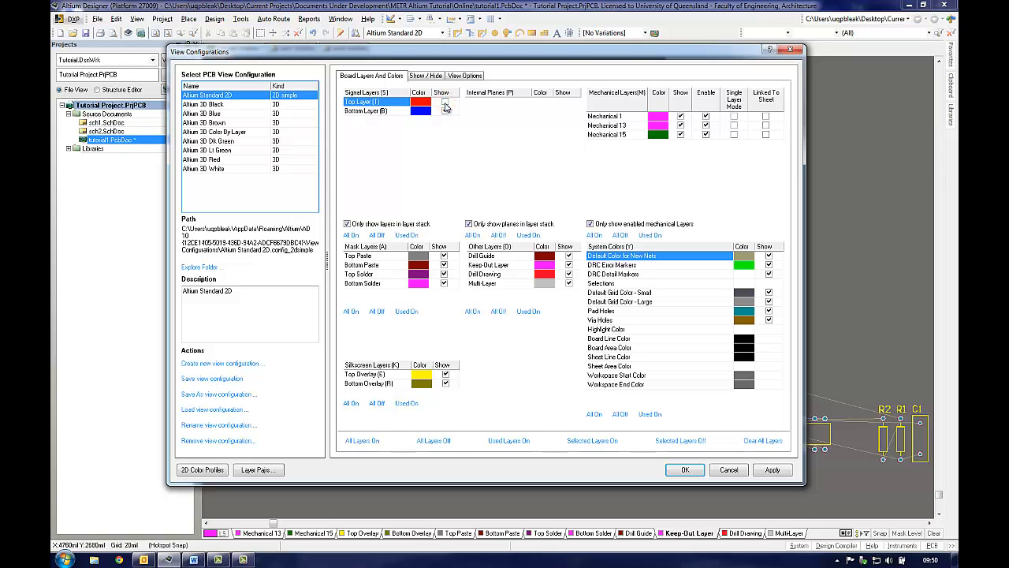
pyautogui.click(445, 104)
pyautogui.click(445, 112)
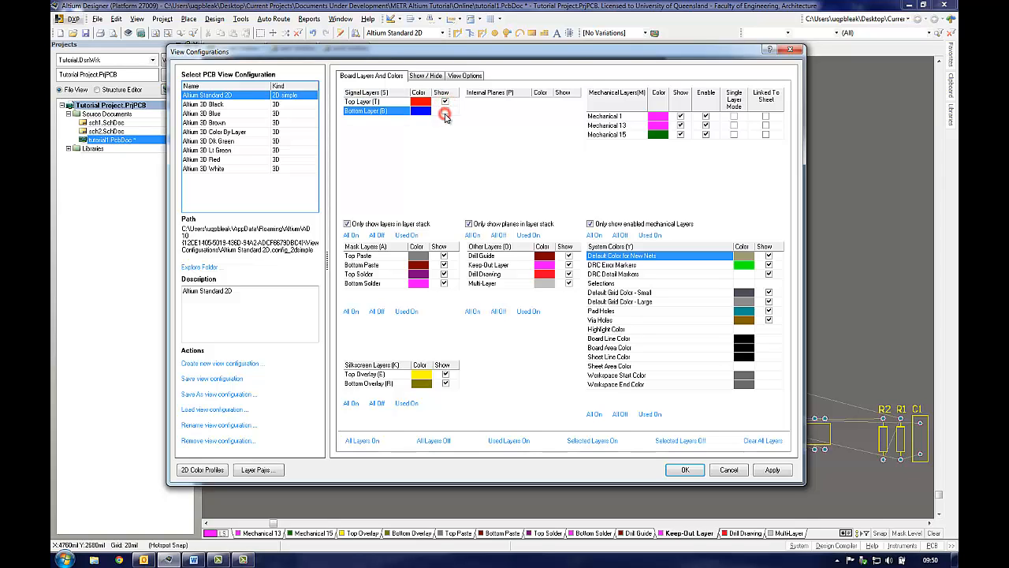
pyautogui.click(444, 112)
pyautogui.click(680, 470)
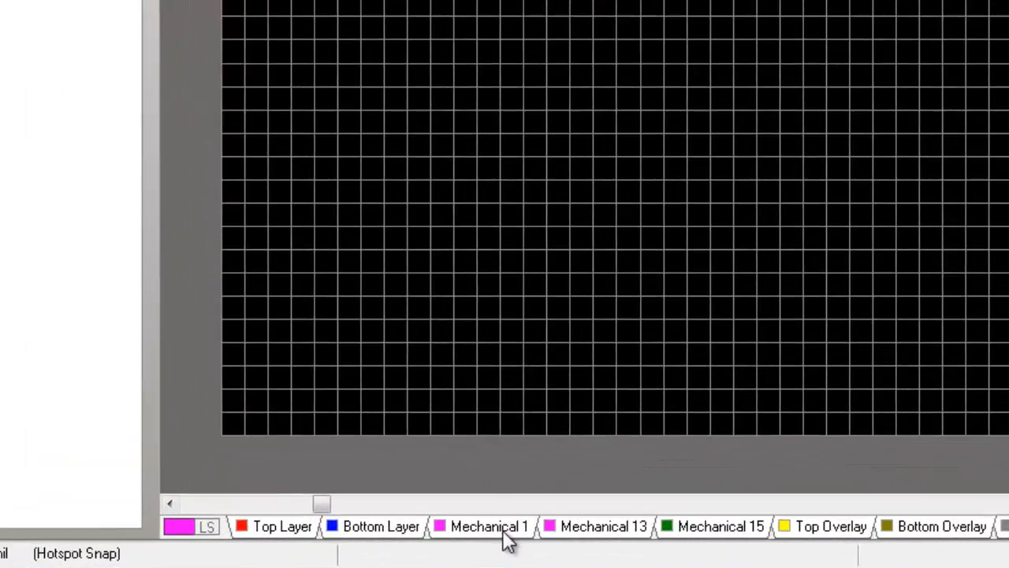
# Step: Draw a closed rectangular board outline about 1500 by 1080 mil on Mechanical 1 with the Place Line tool
pyautogui.click(496, 527)
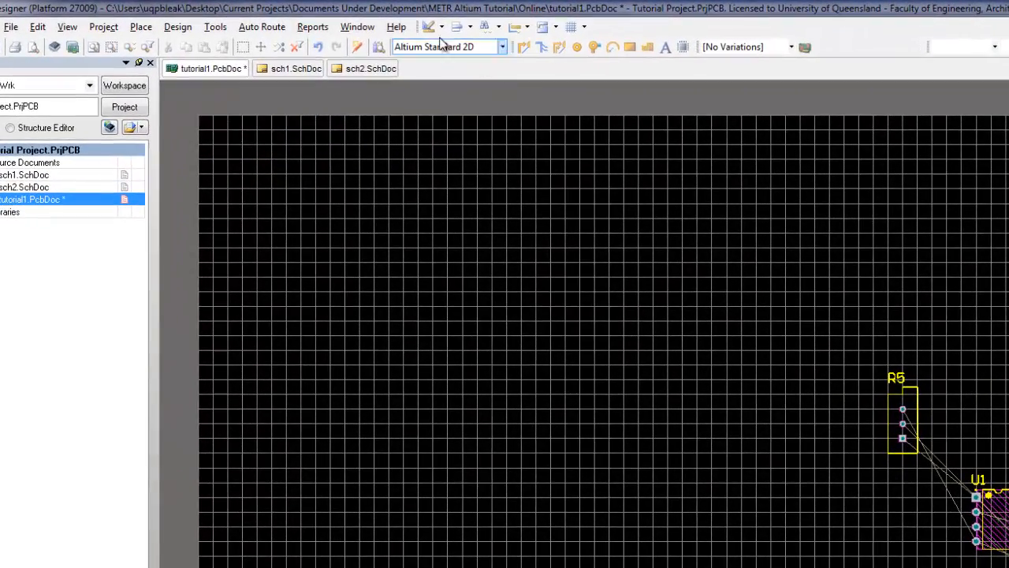
pyautogui.click(442, 27)
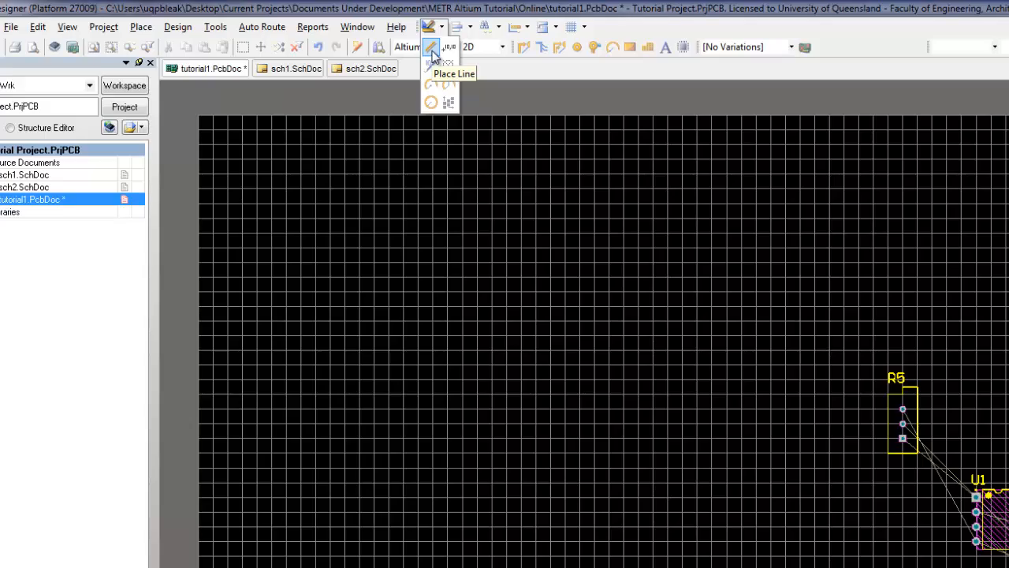
pyautogui.click(432, 50)
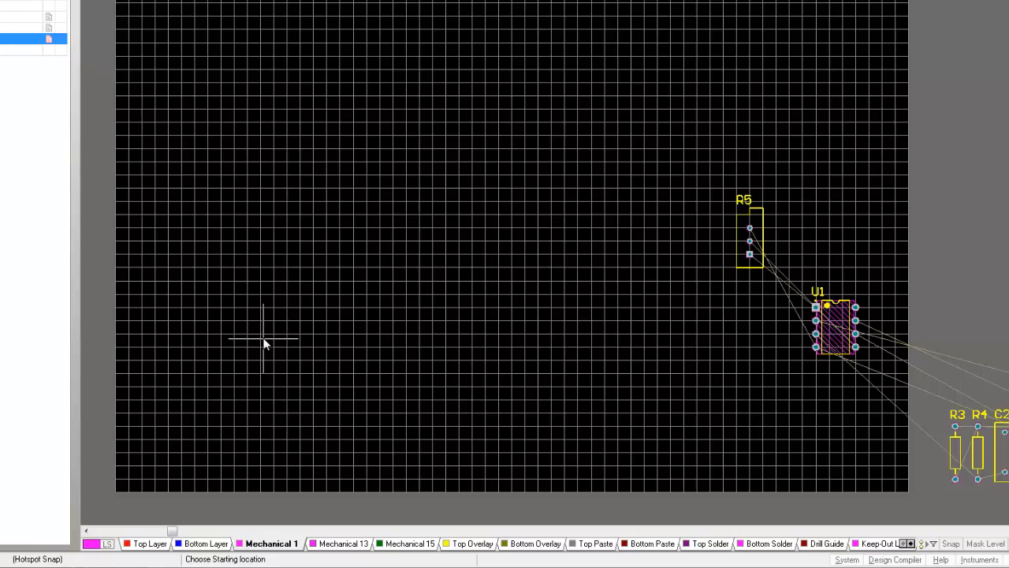
pyautogui.click(264, 339)
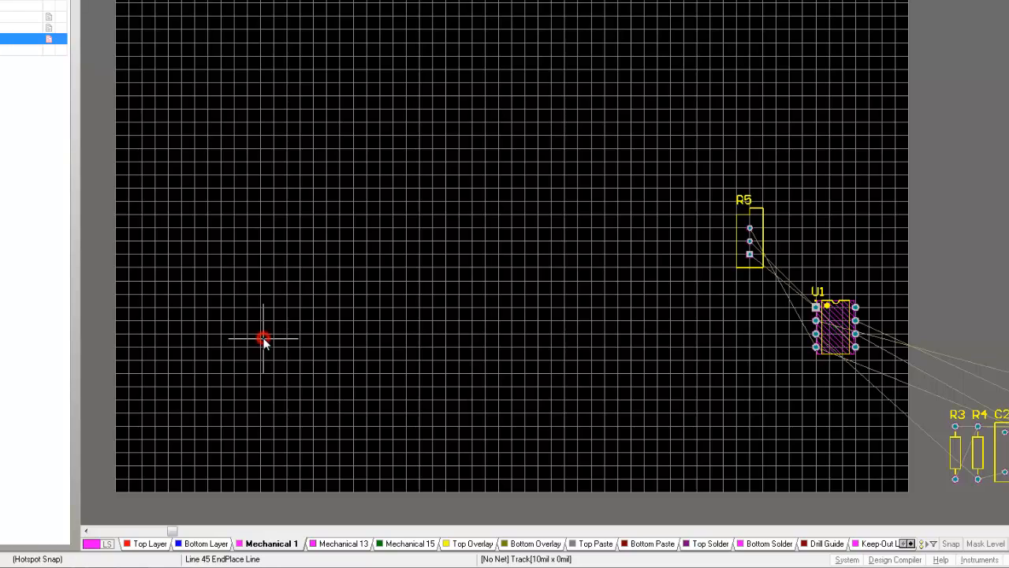
pyautogui.click(468, 339)
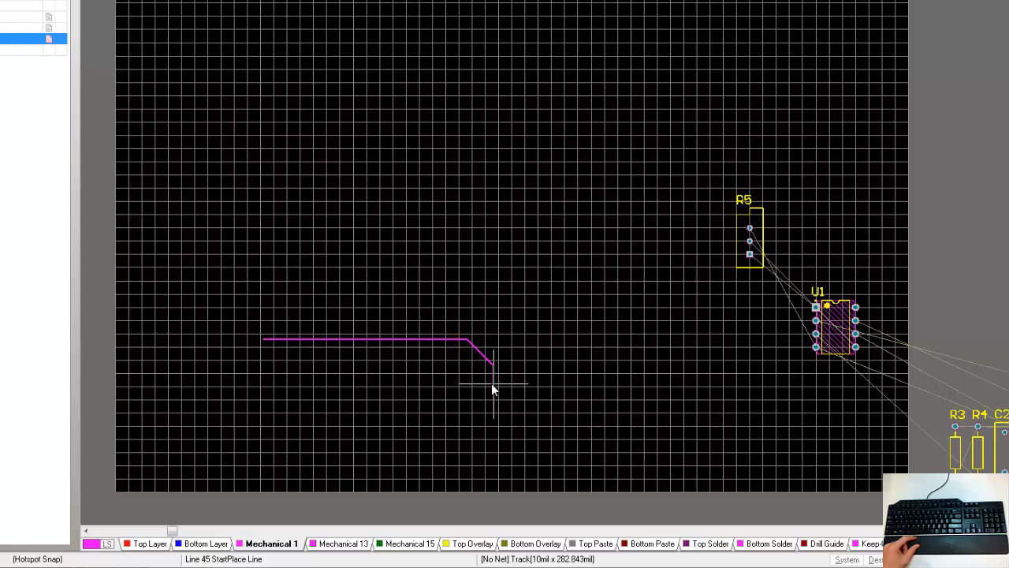
pyautogui.press('space')
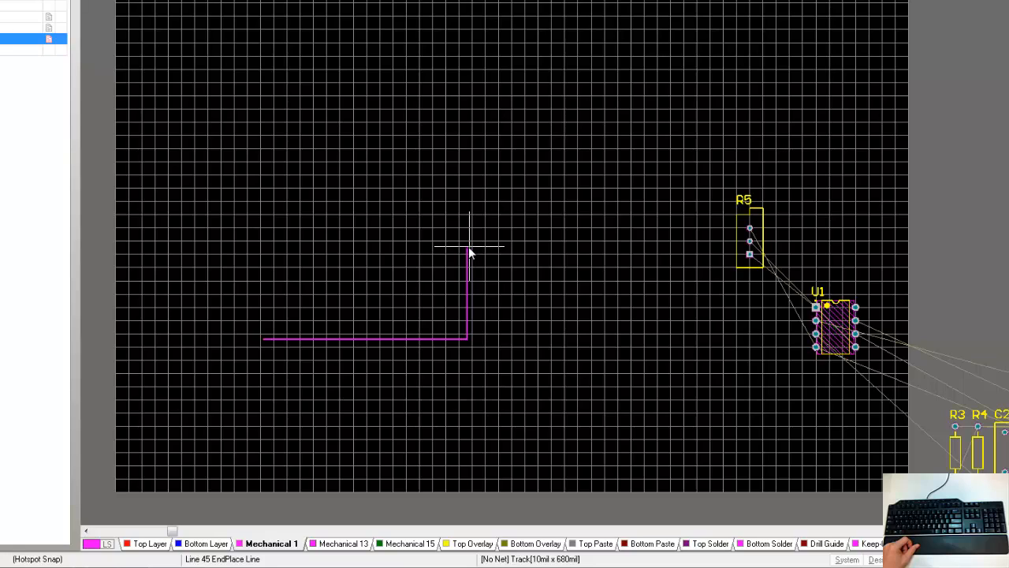
pyautogui.click(466, 169)
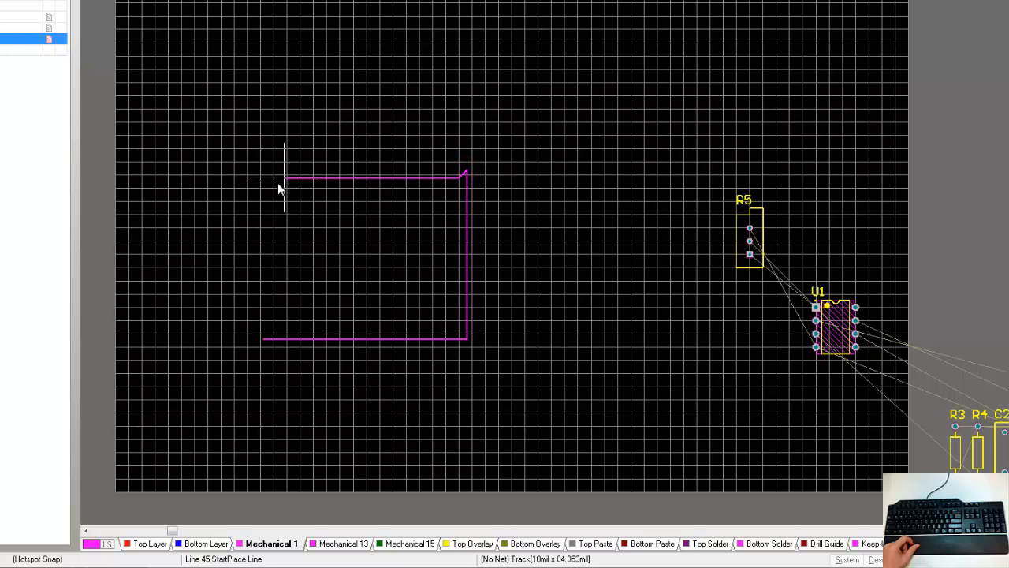
pyautogui.press('space')
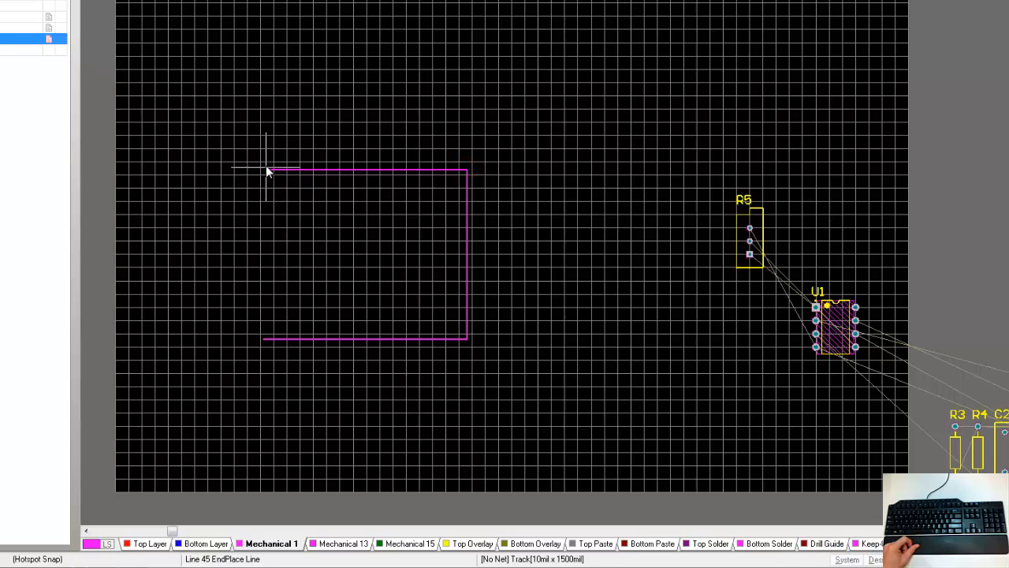
pyautogui.click(272, 169)
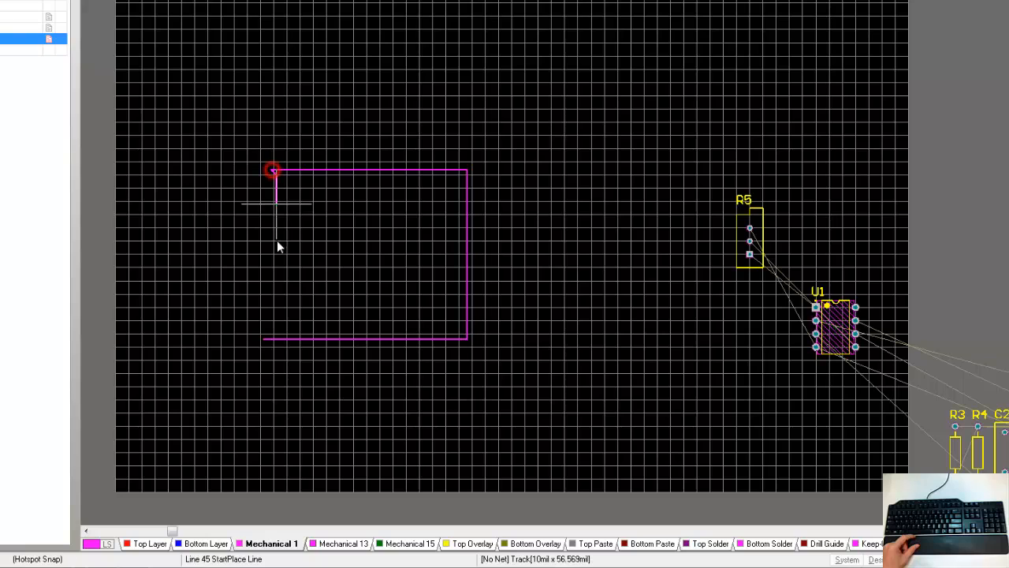
pyautogui.press('space')
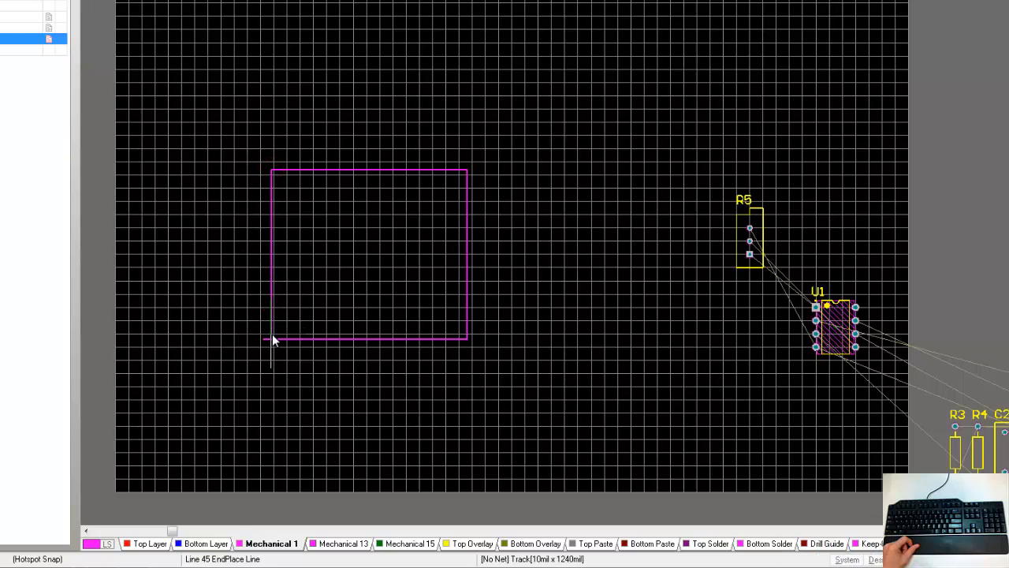
pyautogui.keyDown('ctrl'); pyautogui.scroll(5, 272, 340); pyautogui.keyUp('ctrl')
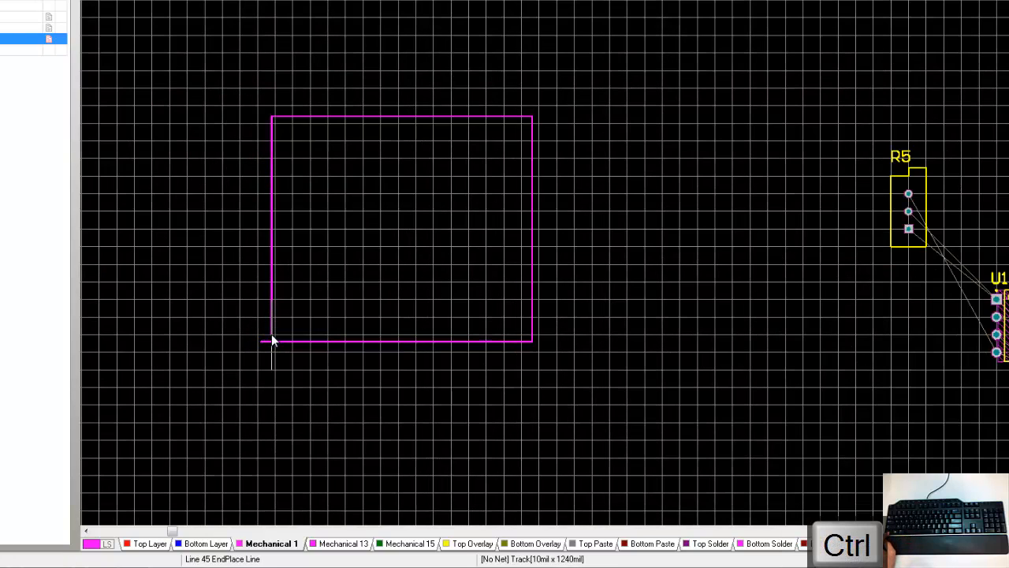
pyautogui.keyDown('ctrl'); pyautogui.scroll(3, 272, 340); pyautogui.keyUp('ctrl')
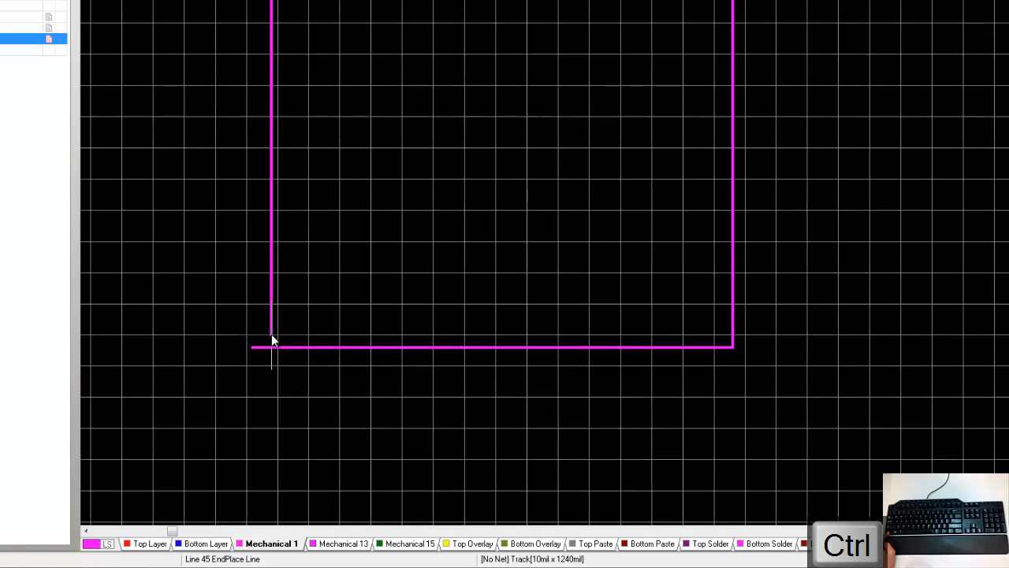
pyautogui.keyDown('ctrl'); pyautogui.scroll(-1, 272, 341); pyautogui.keyUp('ctrl')
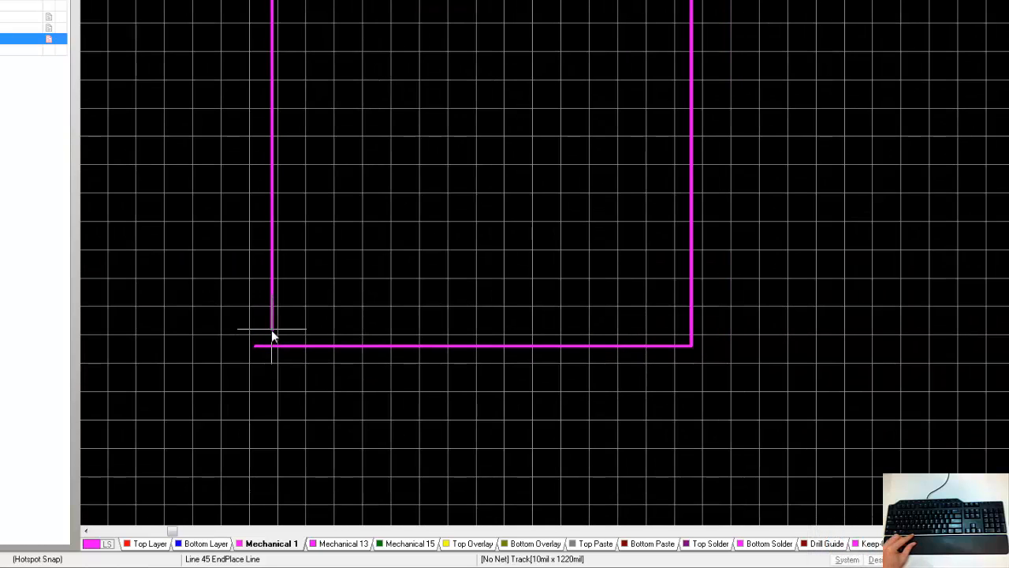
pyautogui.click(272, 346)
pyautogui.rightClick(321, 306)
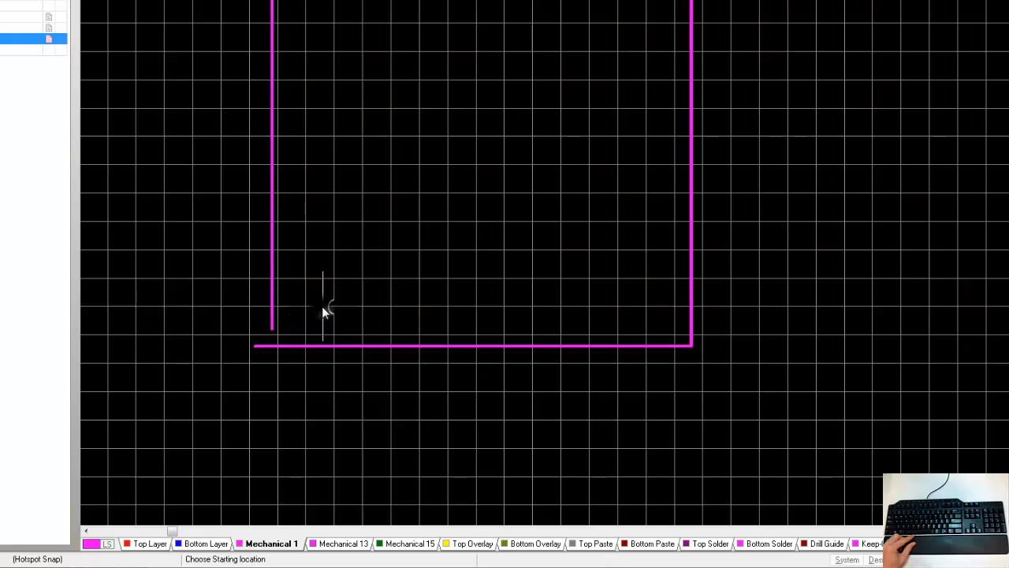
pyautogui.rightClick(272, 347)
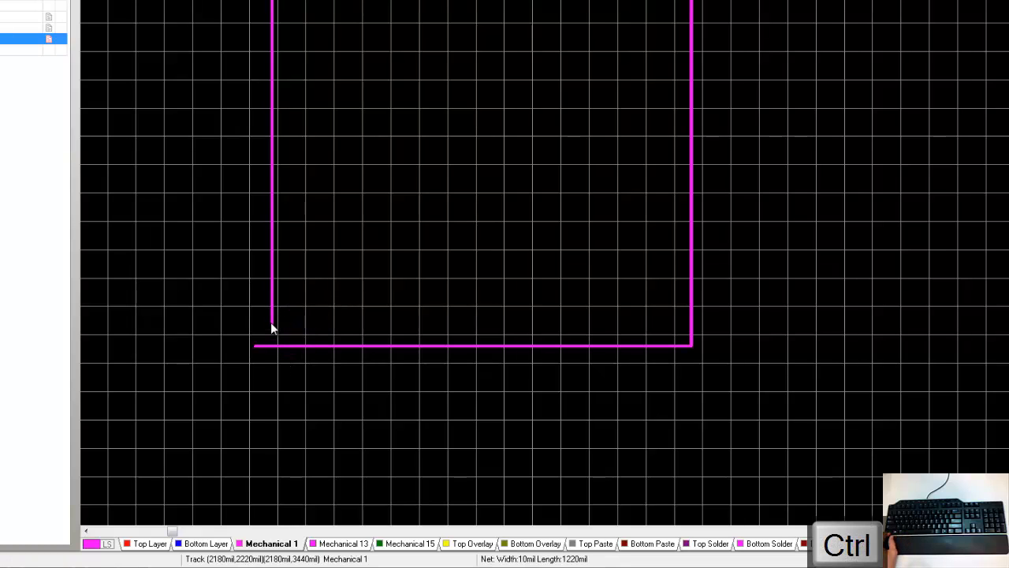
# Step: Extend the outline's left edge down so it meets the bottom edge at the lower-left corner
pyautogui.keyDown('ctrl'); pyautogui.scroll(1, 276, 320); pyautogui.keyUp('ctrl')
pyautogui.moveTo(309, 293); pyautogui.dragTo(352, 365, button='right')
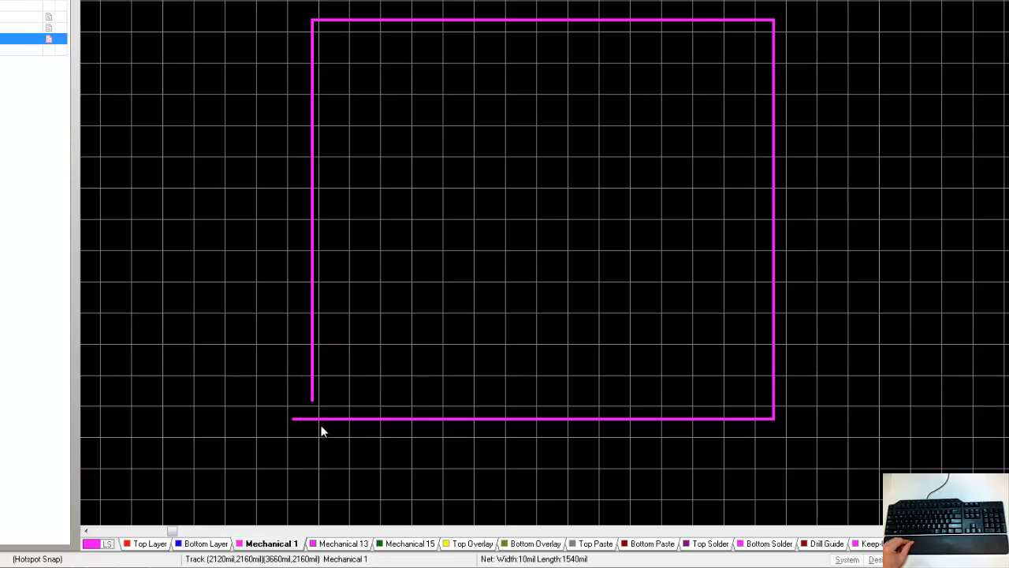
pyautogui.click(313, 395)
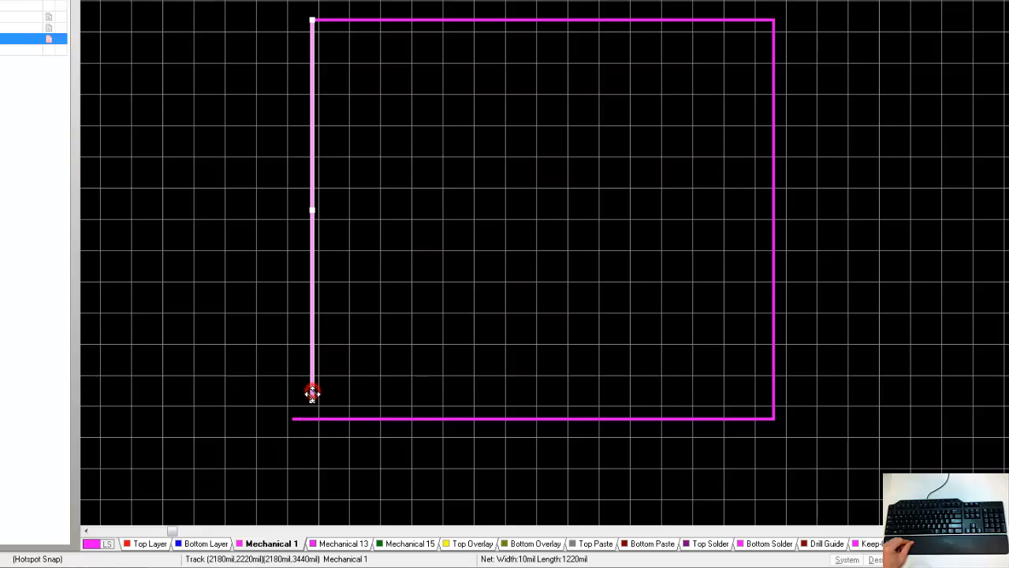
pyautogui.moveTo(312, 398); pyautogui.dragTo(313, 420)
pyautogui.click(293, 419)
pyautogui.click(313, 442)
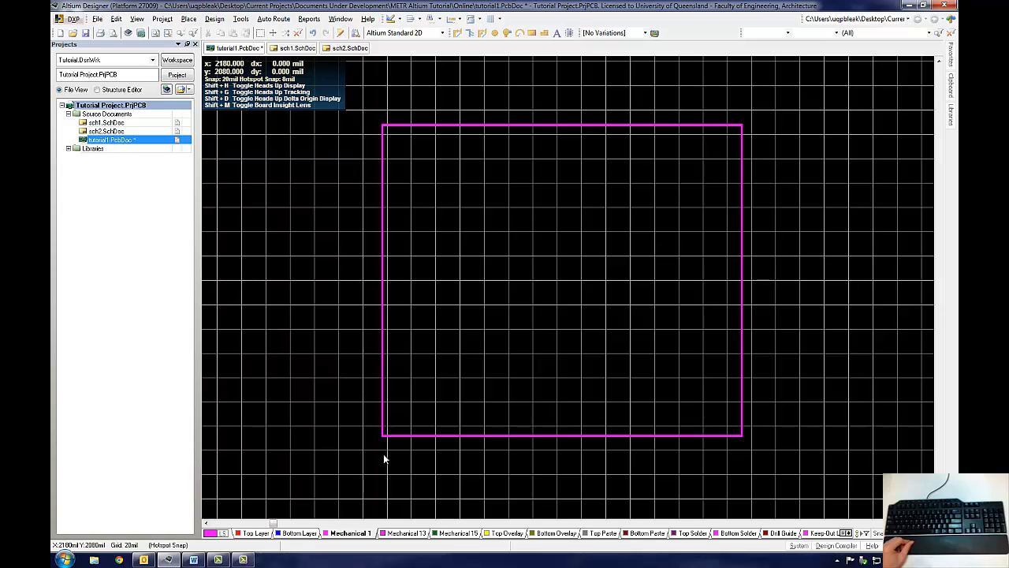
pyautogui.click(391, 435)
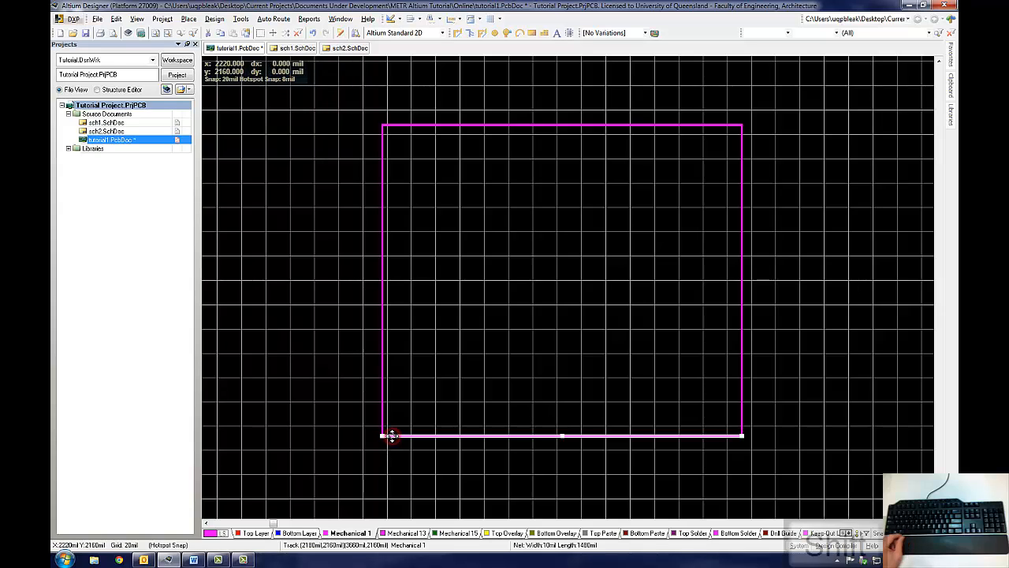
pyautogui.keyDown('shift'); pyautogui.click(382, 412); pyautogui.keyUp('shift')
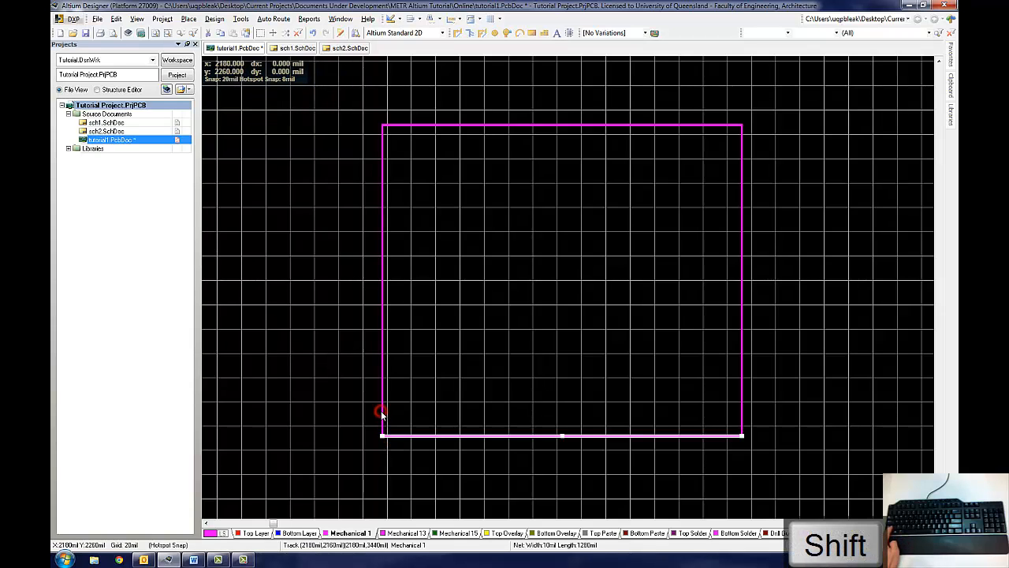
pyautogui.keyDown('shift'); pyautogui.click(381, 413); pyautogui.keyUp('shift')
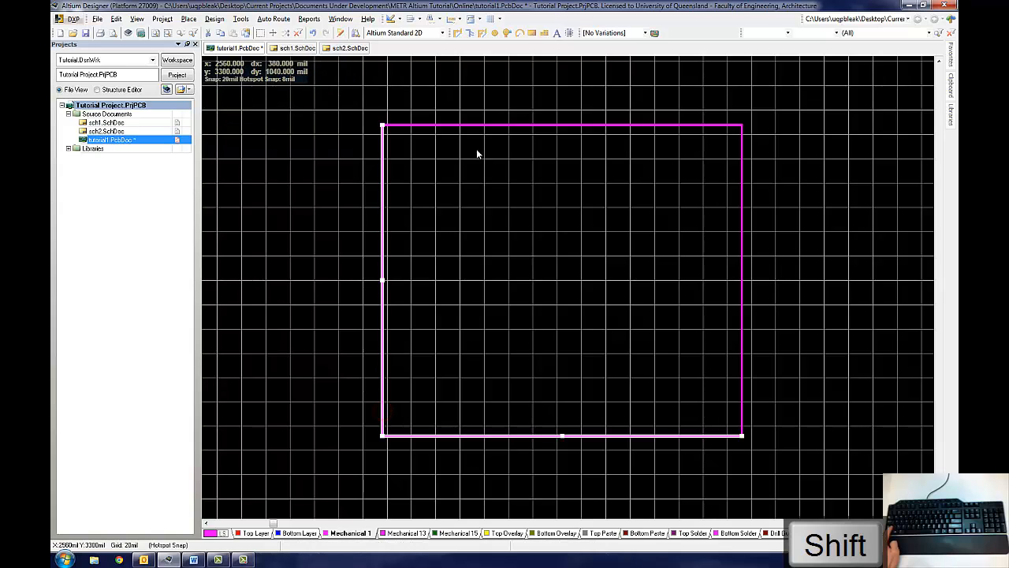
pyautogui.keyDown('shift'); pyautogui.click(490, 126); pyautogui.keyUp('shift')
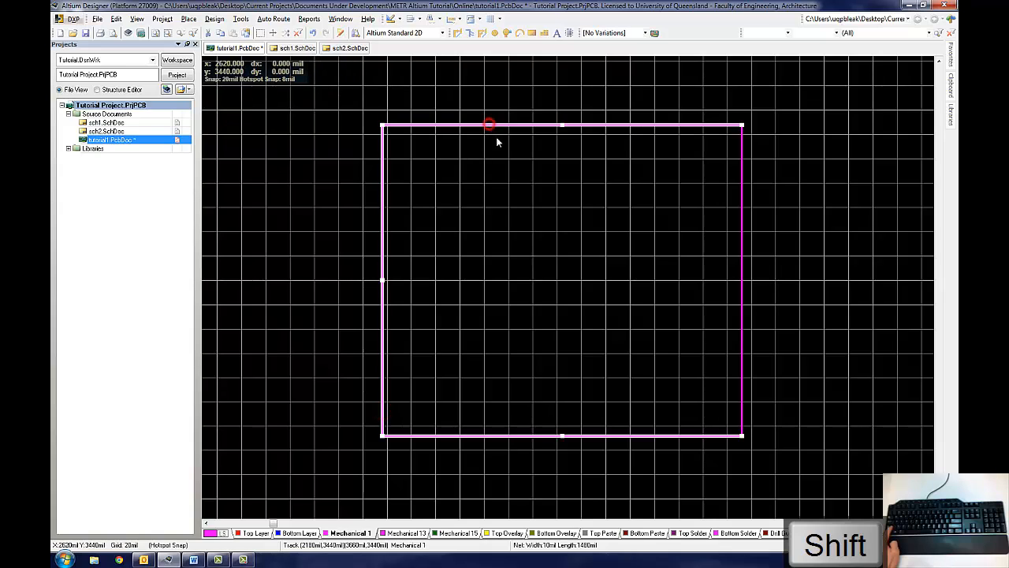
pyautogui.keyDown('shift'); pyautogui.click(742, 254); pyautogui.keyUp('shift')
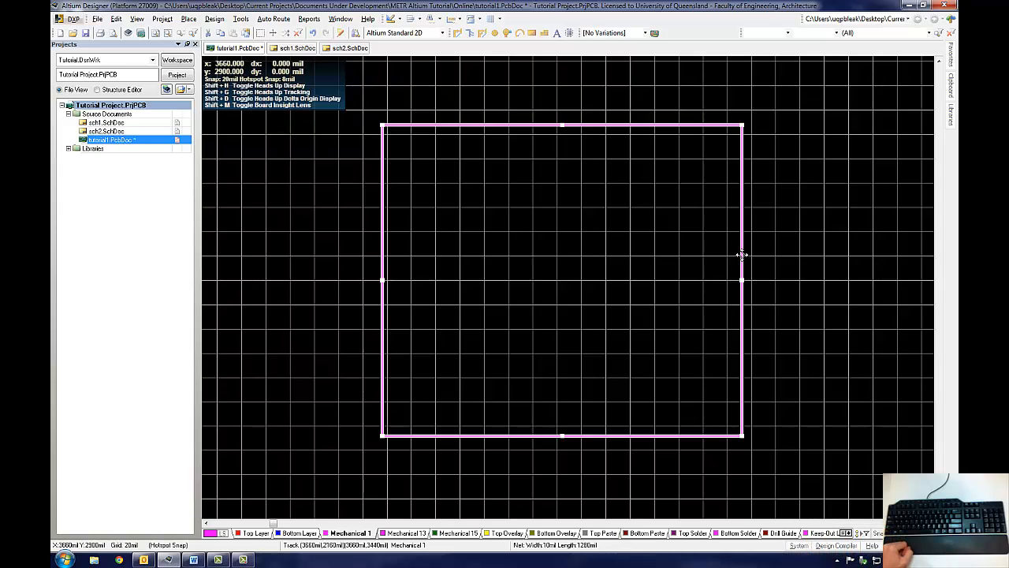
pyautogui.click(781, 228)
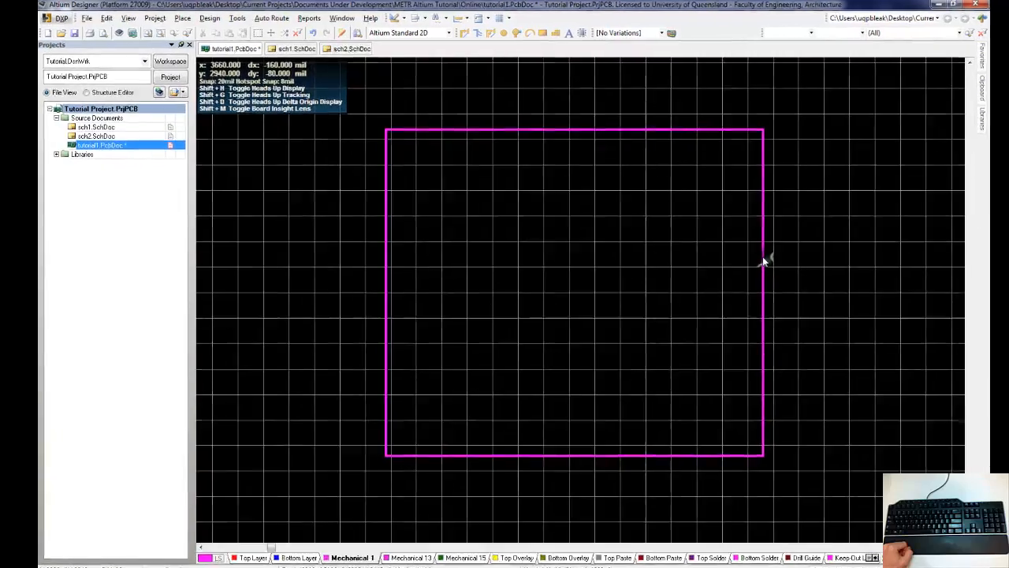
# Step: Select all tracks on Mechanical 1 using Find Similar Objects with the Layer set to Same
pyautogui.rightClick(743, 249)
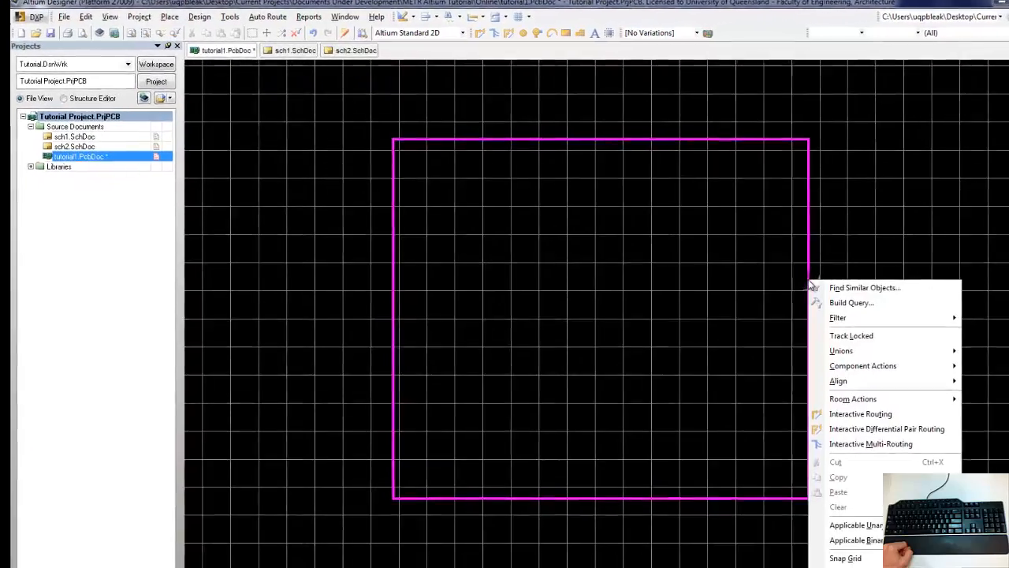
pyautogui.click(882, 313)
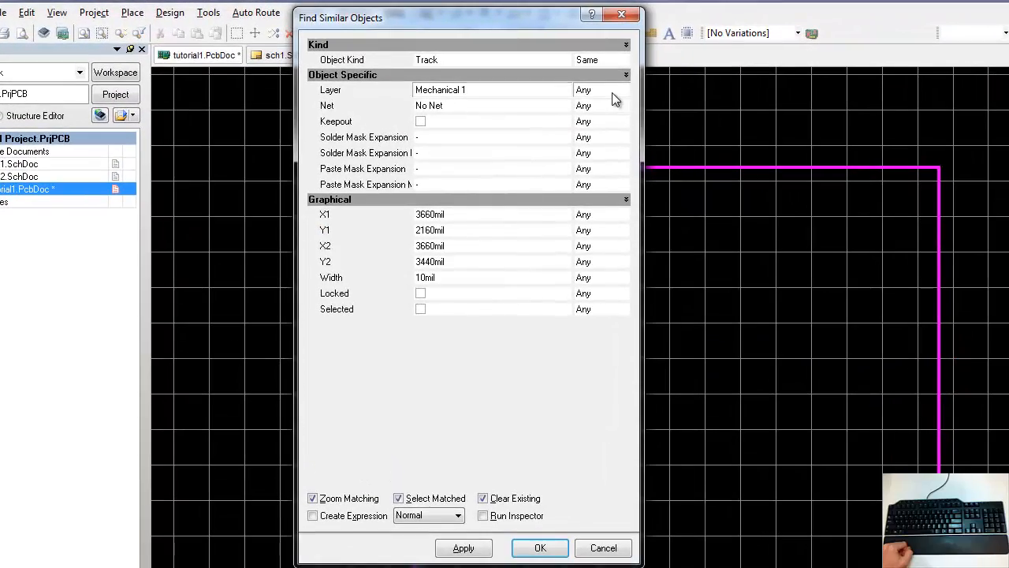
pyautogui.click(608, 89)
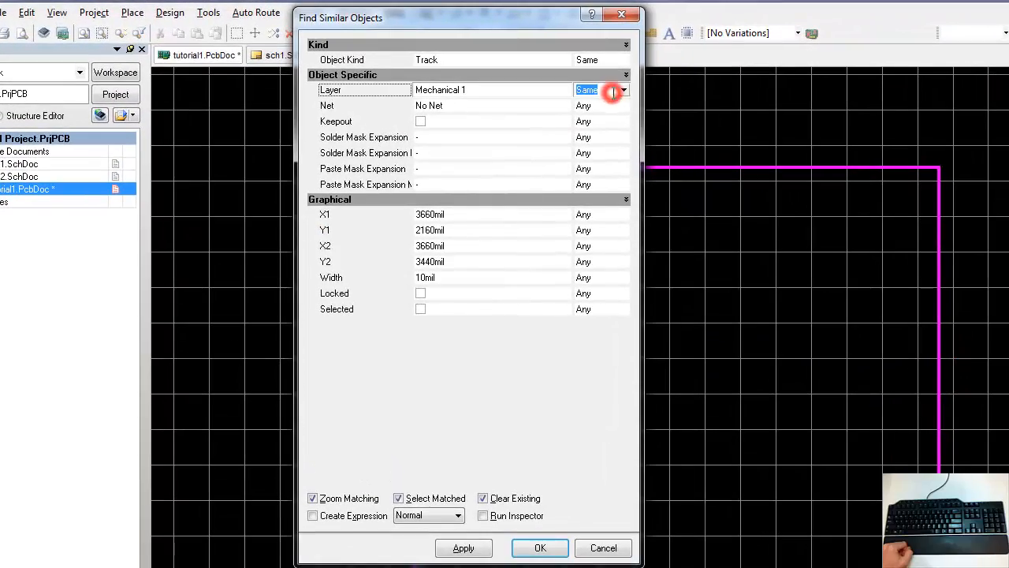
pyautogui.click(471, 547)
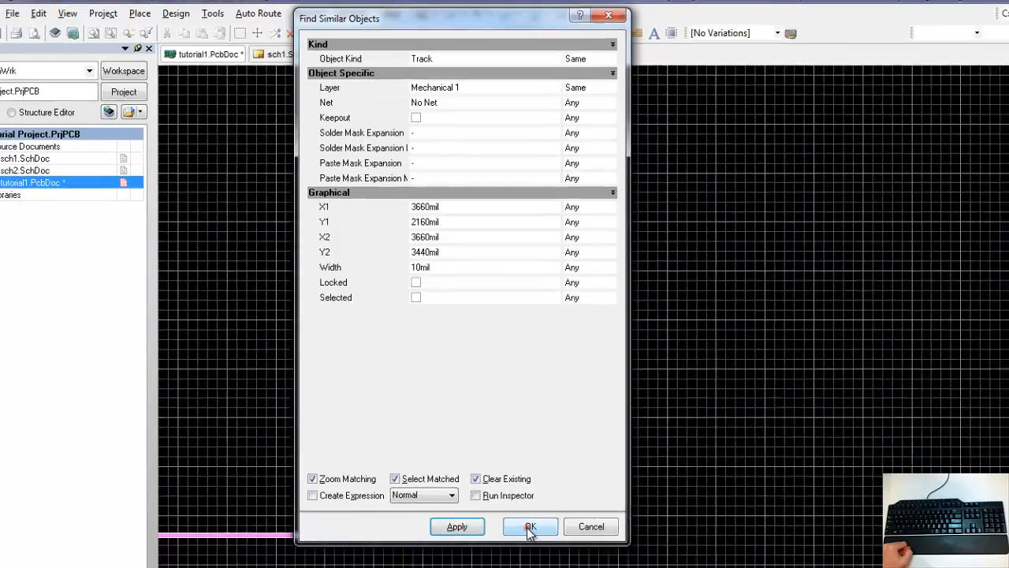
pyautogui.click(540, 548)
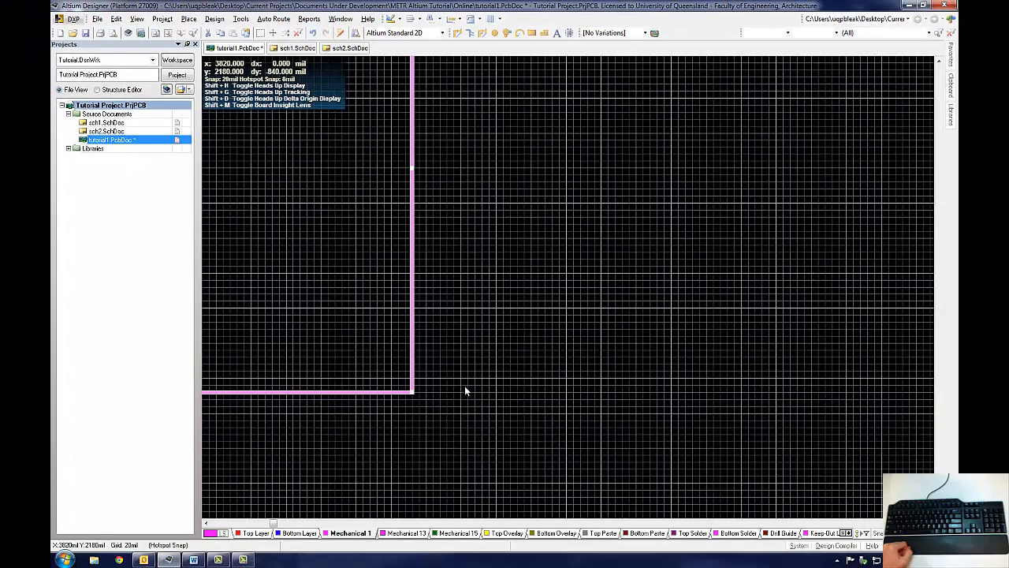
# Step: Define the board shape from the selected Mechanical 1 outline tracks
pyautogui.moveTo(342, 266); pyautogui.dragTo(707, 331, button='right')
pyautogui.keyDown('ctrl'); pyautogui.scroll(-1, 639, 317); pyautogui.keyUp('ctrl')
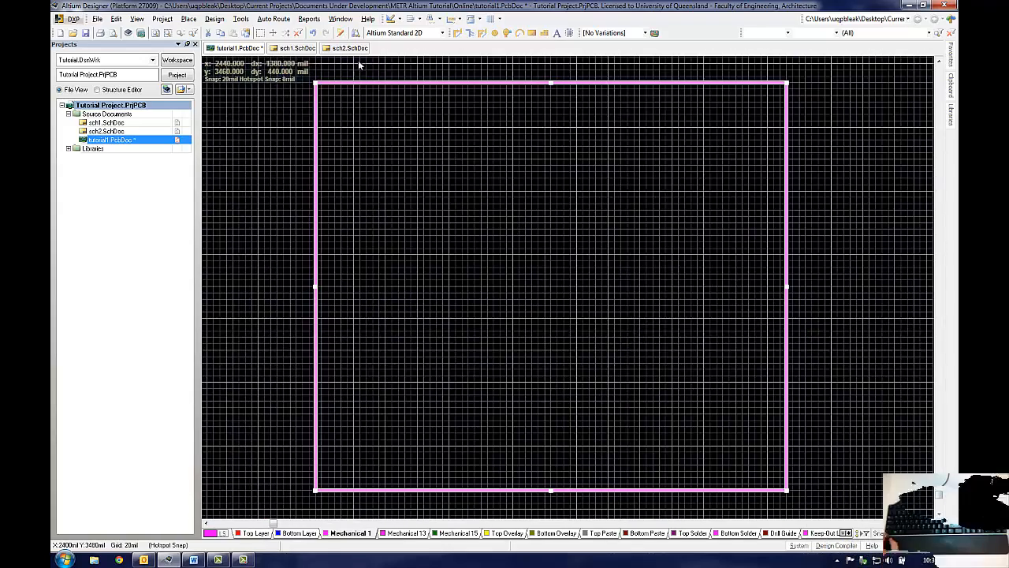
pyautogui.click(215, 19)
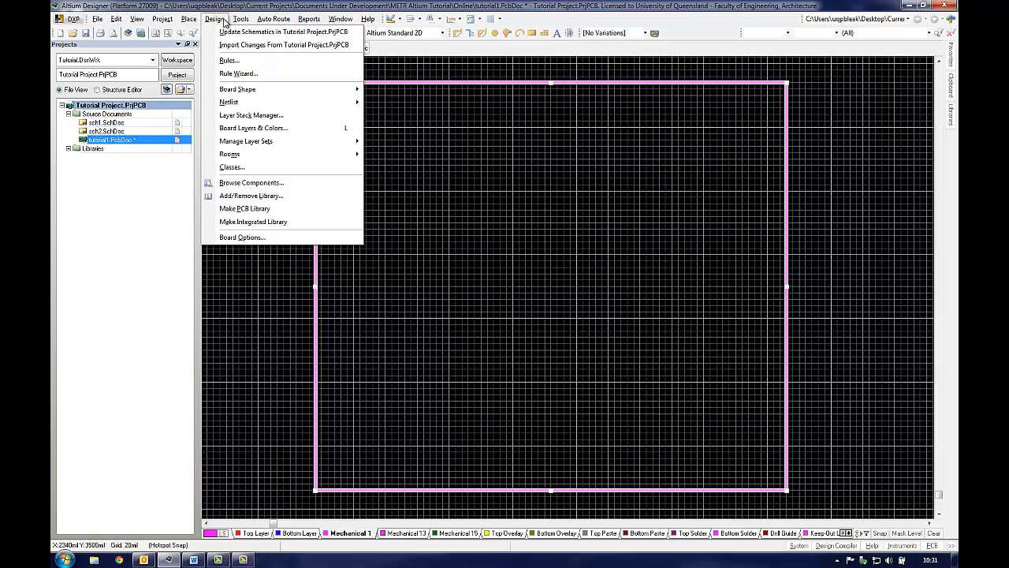
pyautogui.moveTo(246, 91)
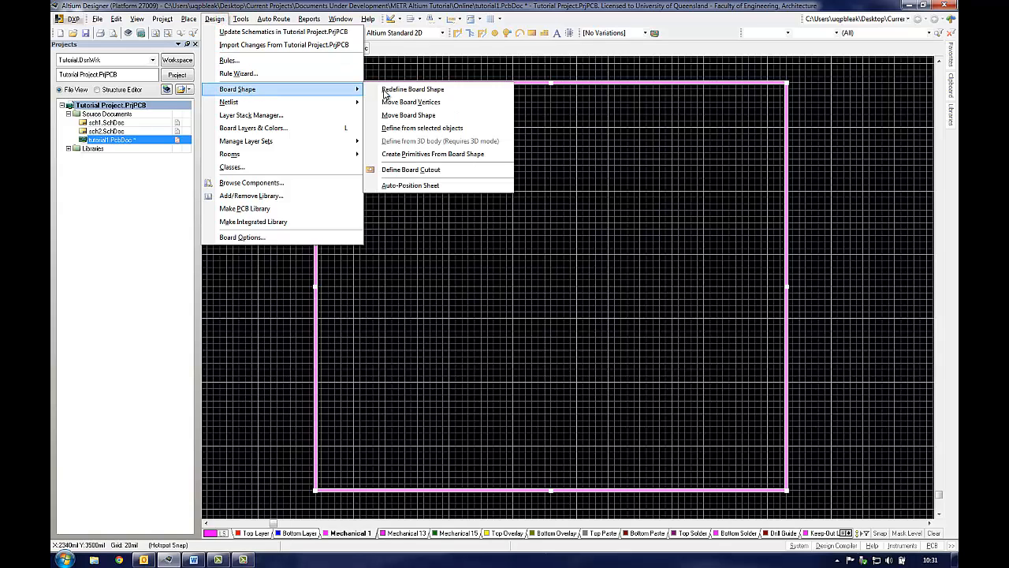
pyautogui.click(417, 129)
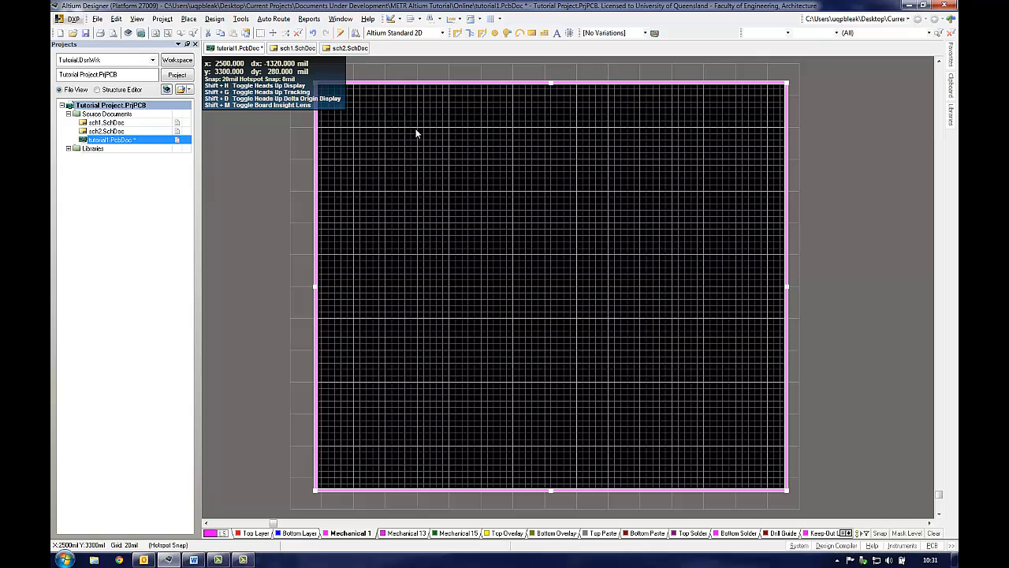
pyautogui.click(526, 320)
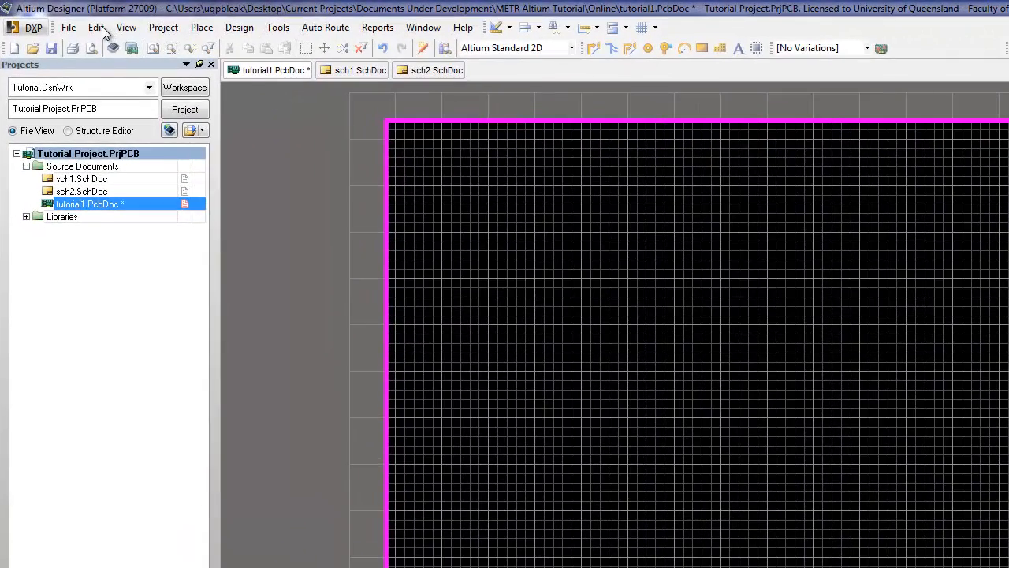
# Step: Set the PCB origin at the lower-left corner of the board outline
pyautogui.click(112, 23)
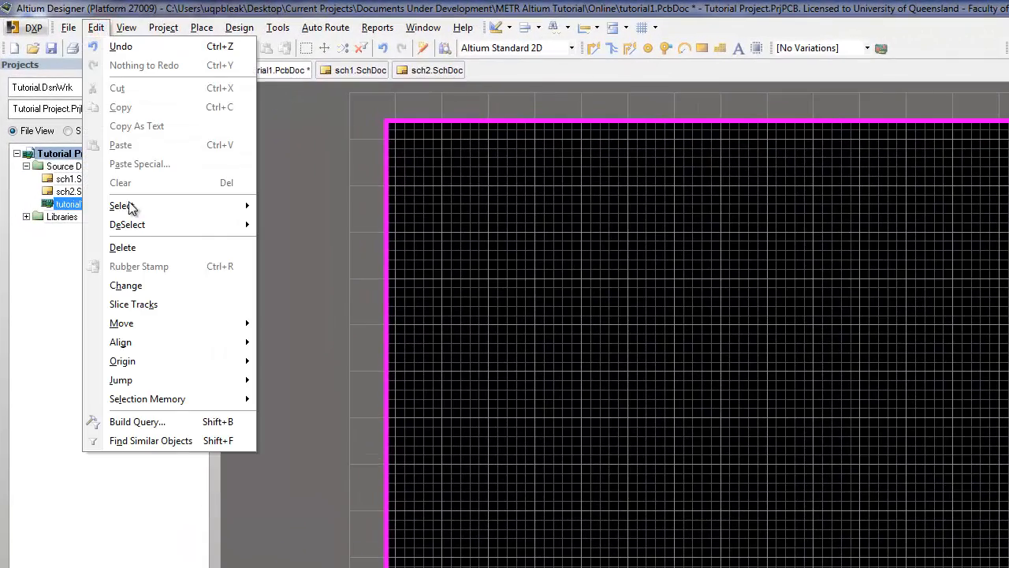
pyautogui.moveTo(171, 359)
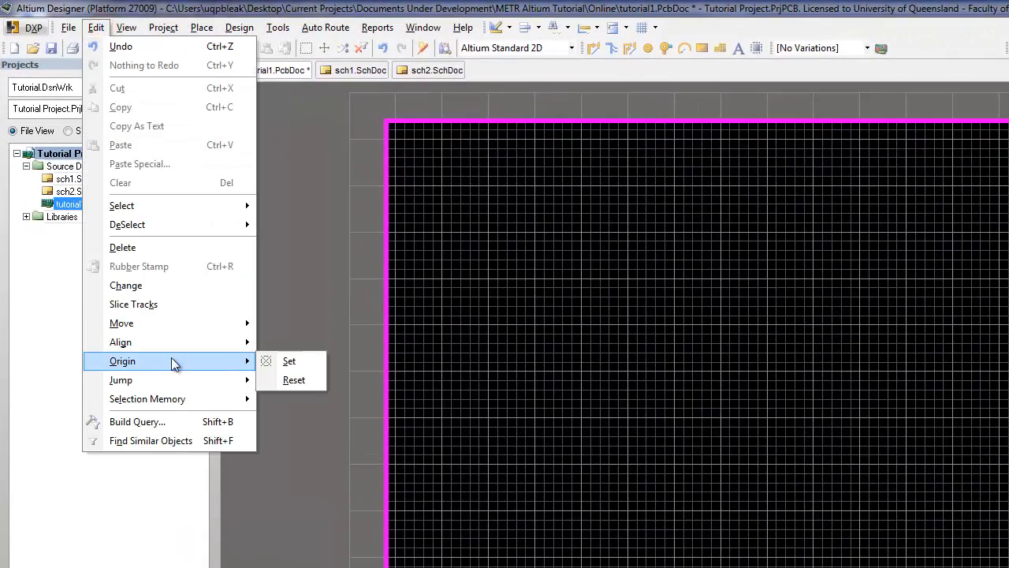
pyautogui.click(288, 362)
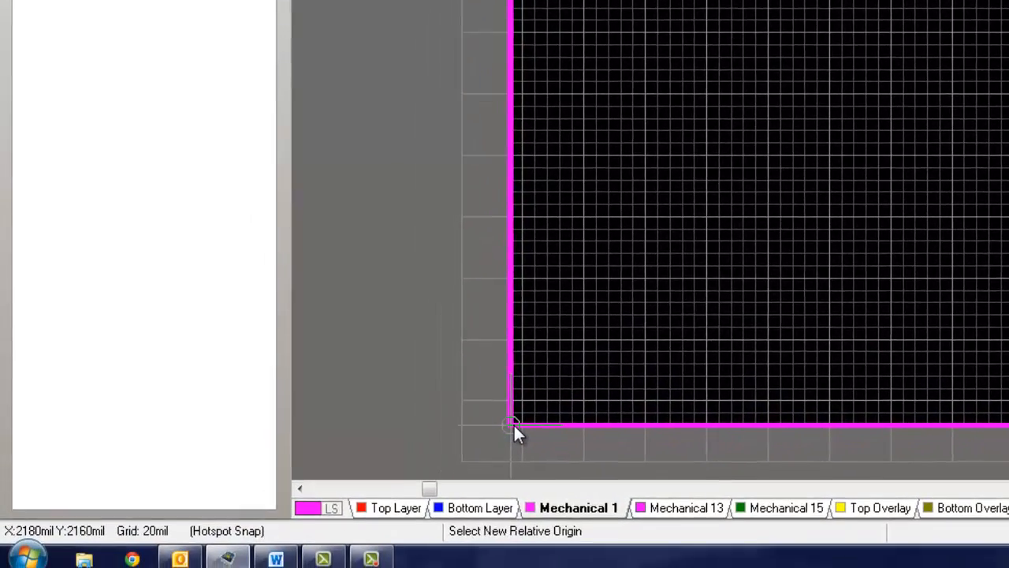
pyautogui.click(512, 423)
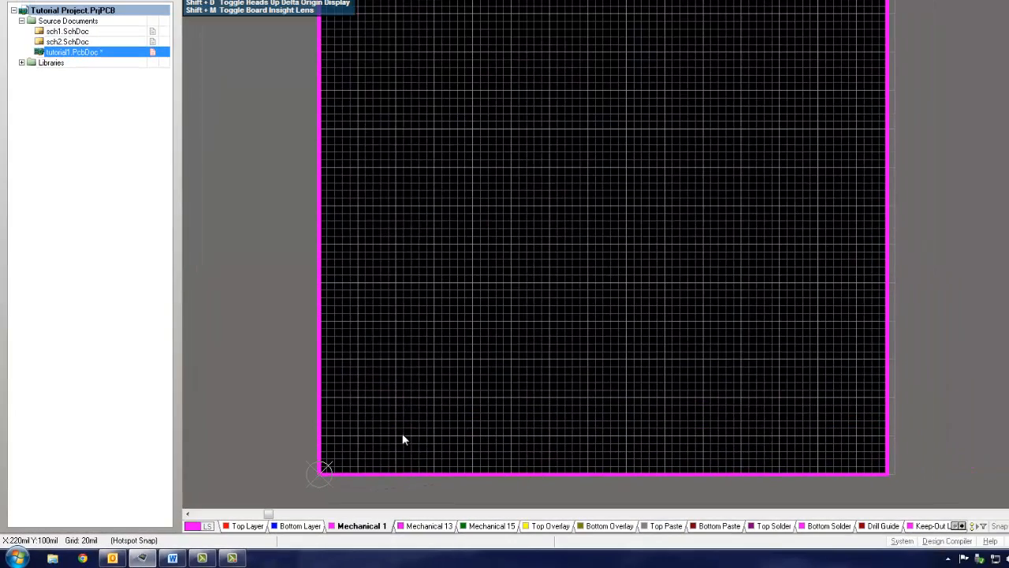
# Step: Set the bottom outline track's end X to 1500 mil
pyautogui.doubleClick(418, 472)
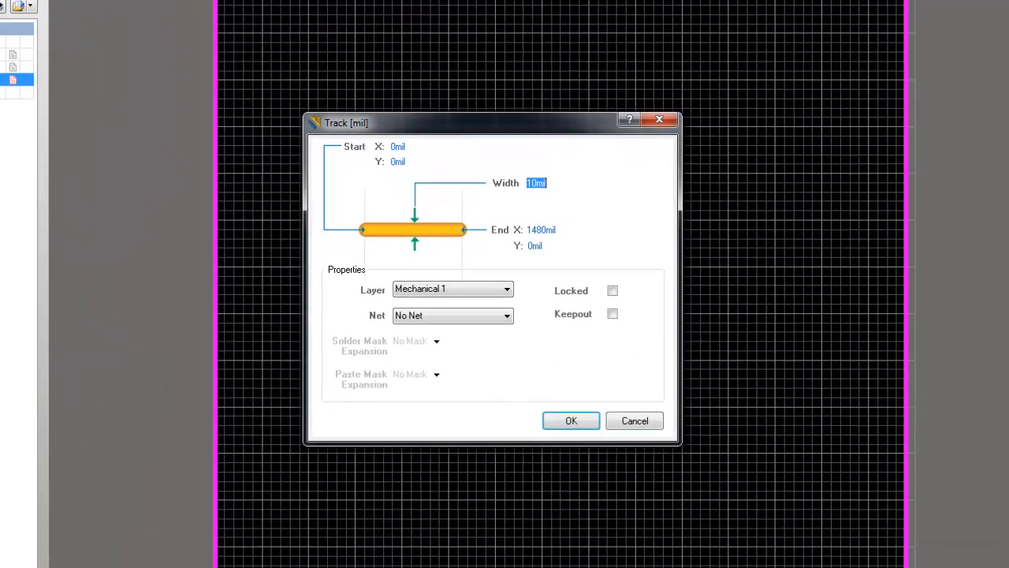
pyautogui.click(547, 230)
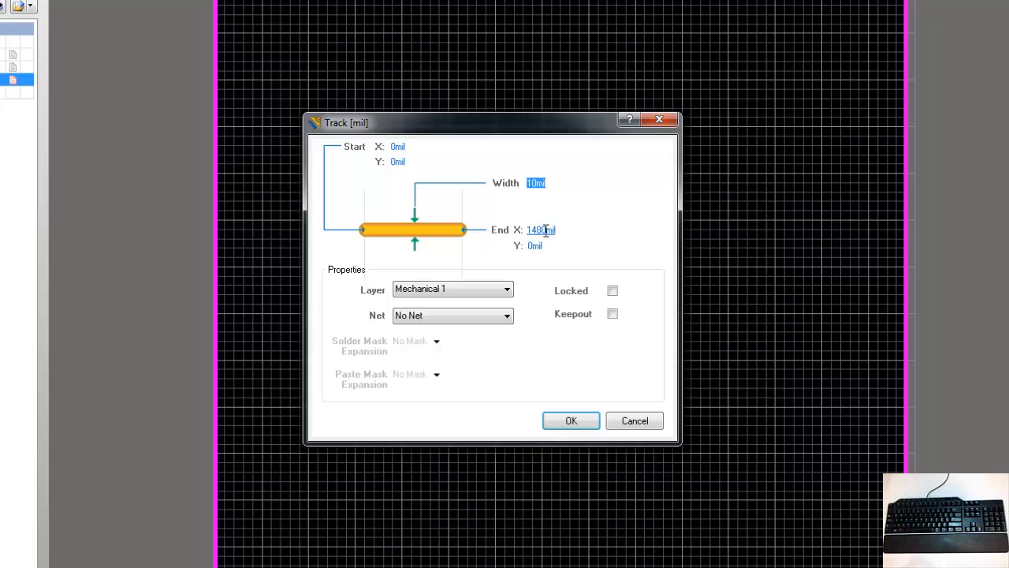
pyautogui.doubleClick(546, 229)
pyautogui.write('1500')
pyautogui.click(590, 421)
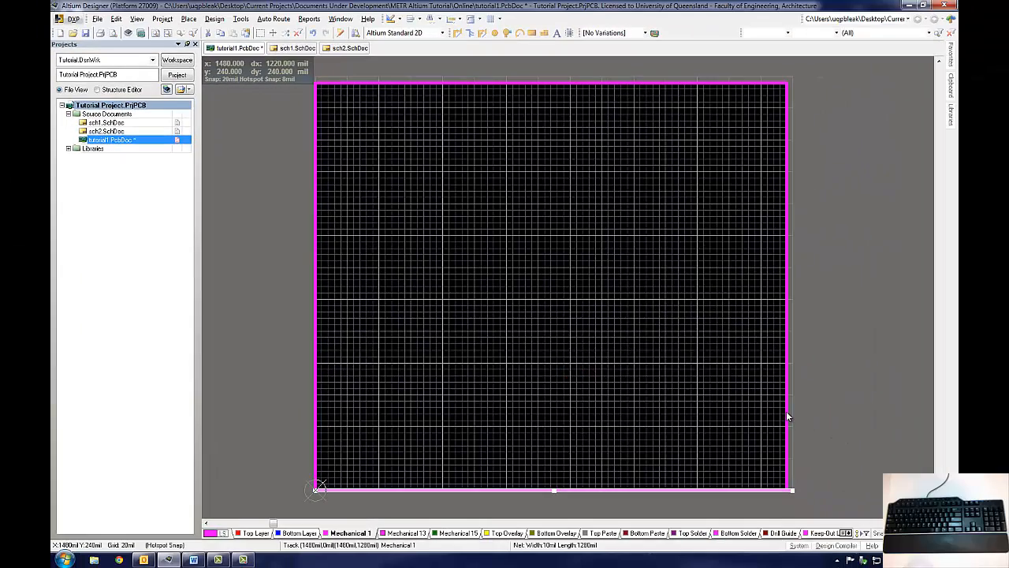
# Step: Set the right outline track's start and end X to 1500 mil and its end Y to 1200 mil
pyautogui.doubleClick(786, 413)
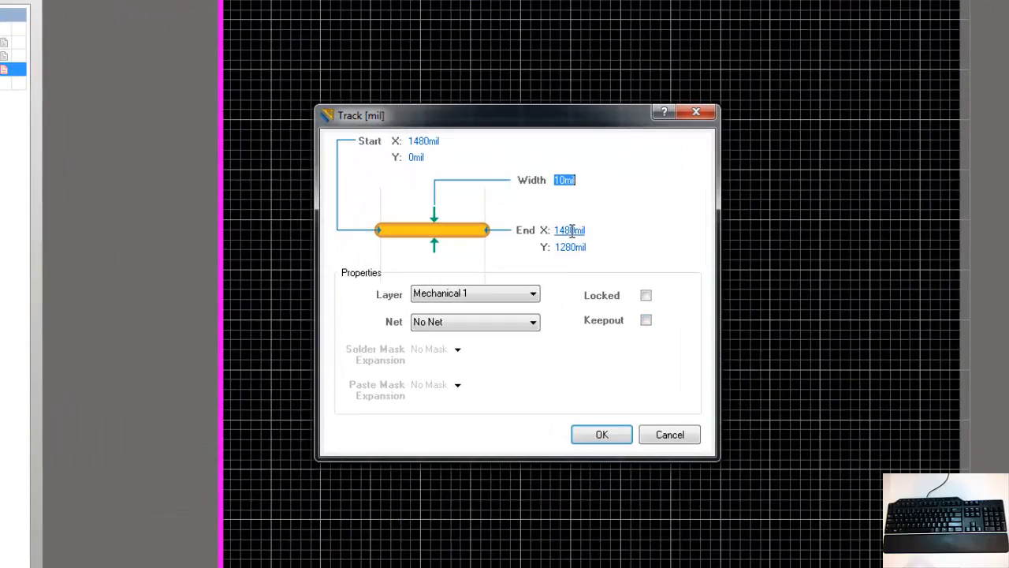
pyautogui.doubleClick(572, 230)
pyautogui.write('1')
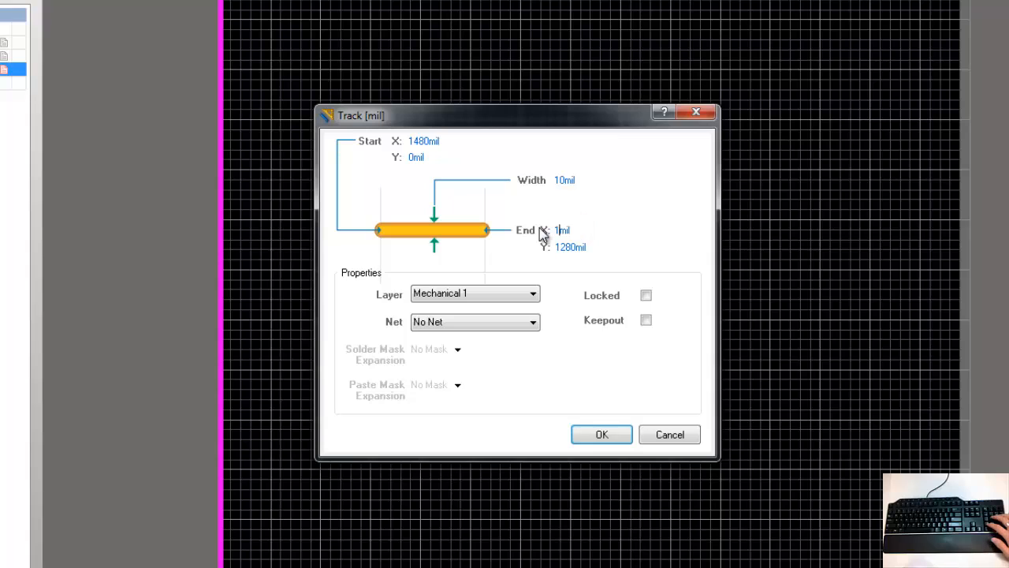
pyautogui.write('500')
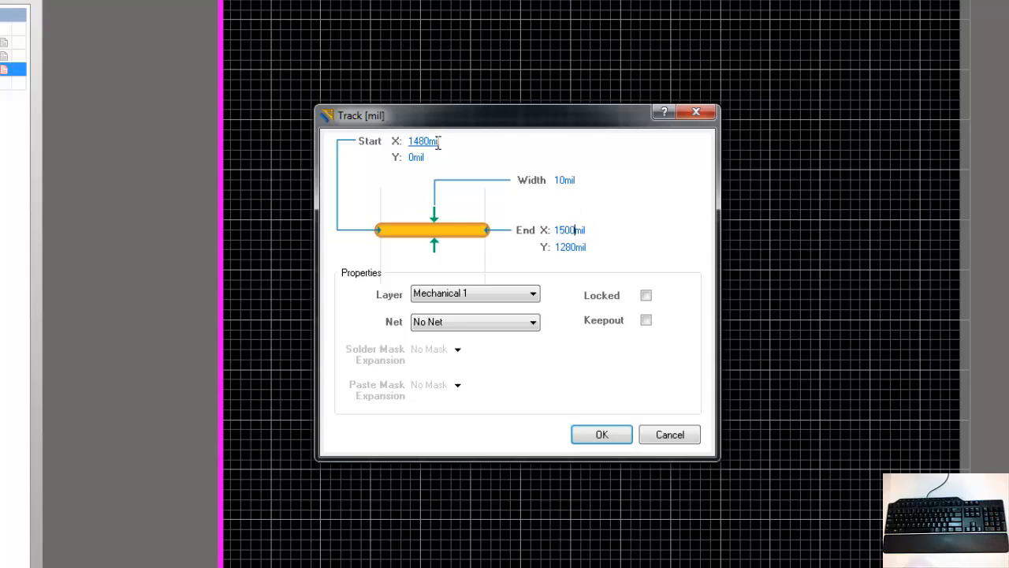
pyautogui.doubleClick(421, 142)
pyautogui.write('1')
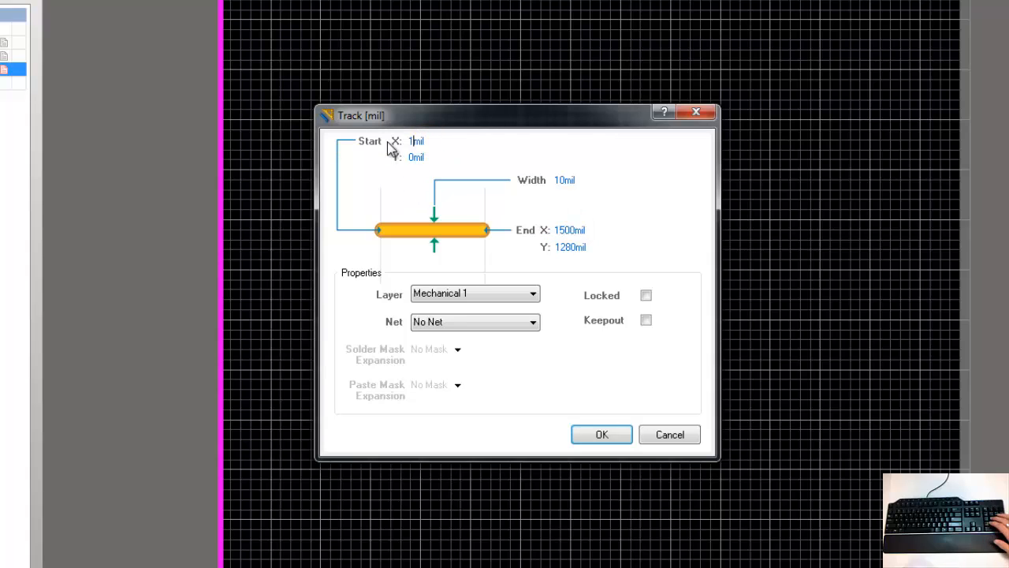
pyautogui.write('500')
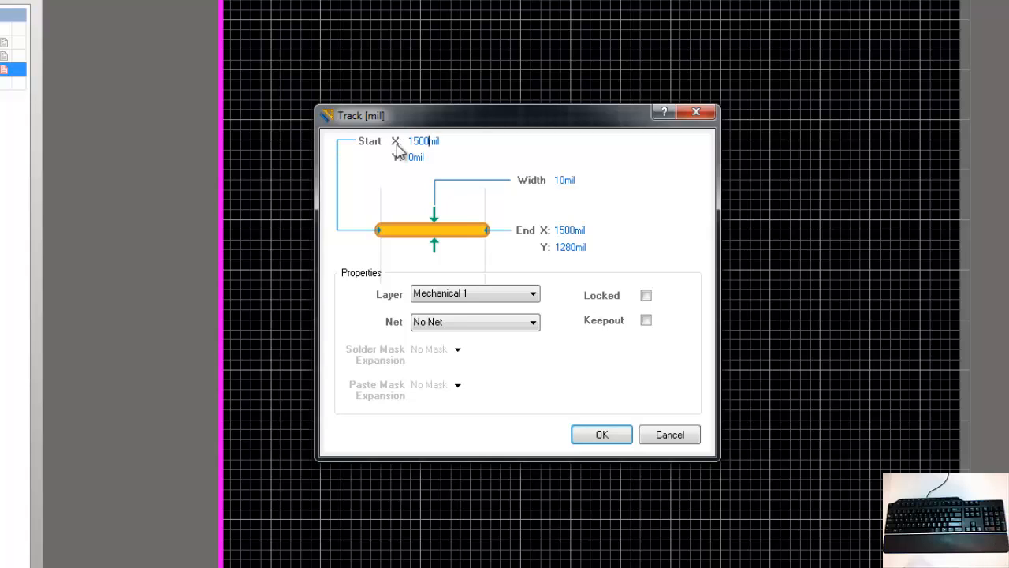
pyautogui.click(574, 246)
pyautogui.doubleClick(574, 247)
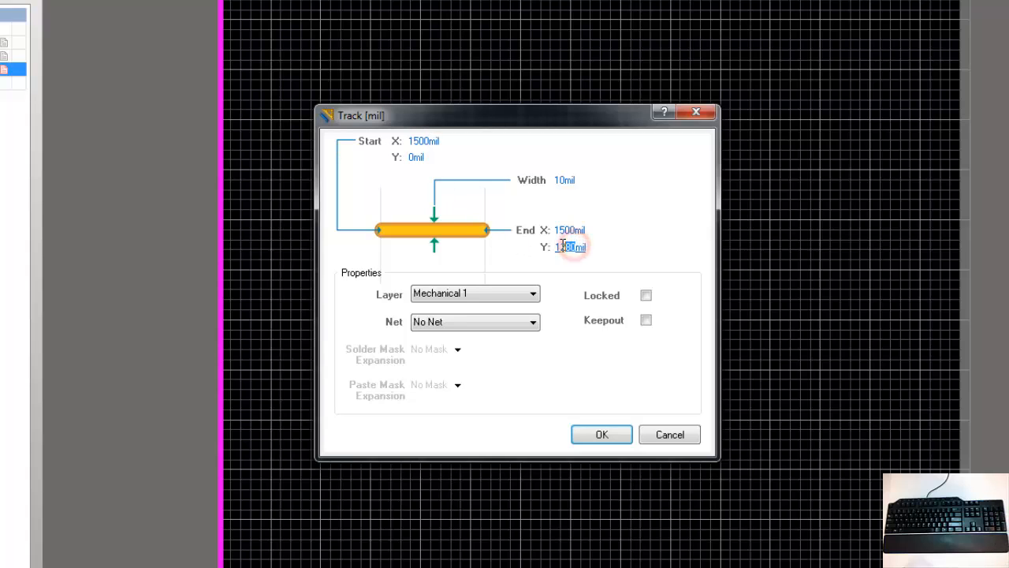
pyautogui.write('200')
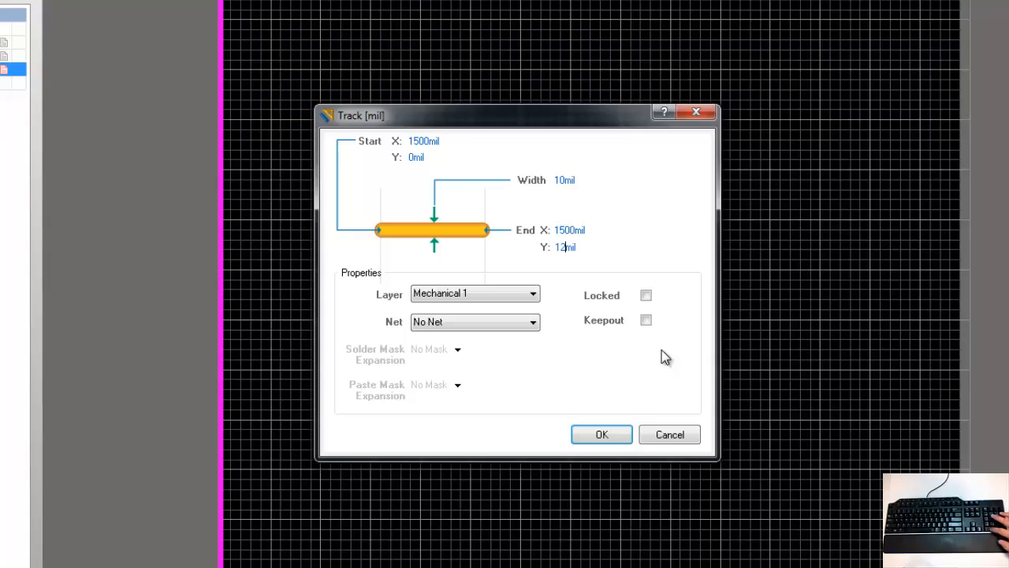
pyautogui.click(605, 436)
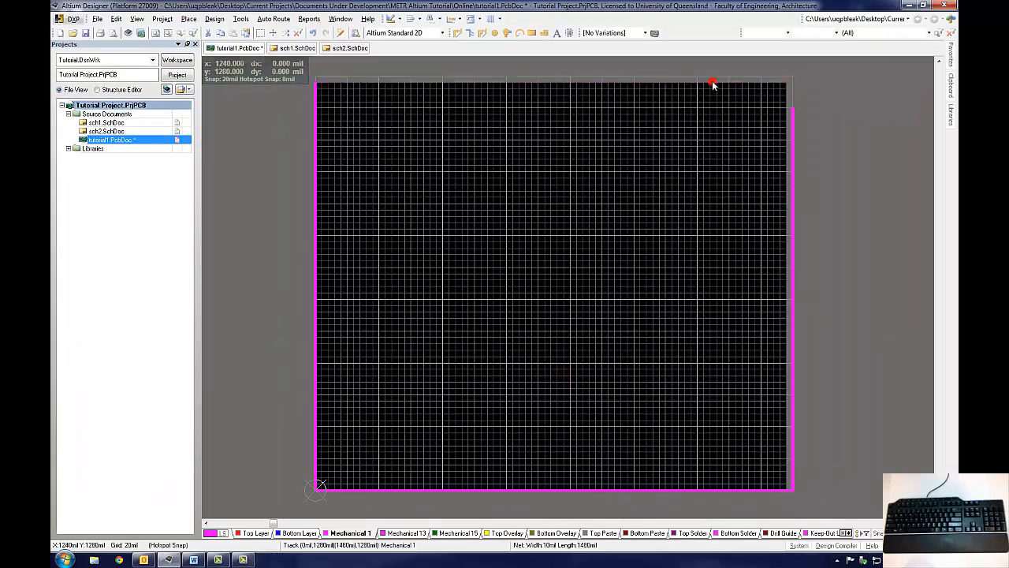
# Step: Set the top outline track to run from X 0, Y 1200 mil to X 1500, Y 1200 mil
pyautogui.doubleClick(713, 82)
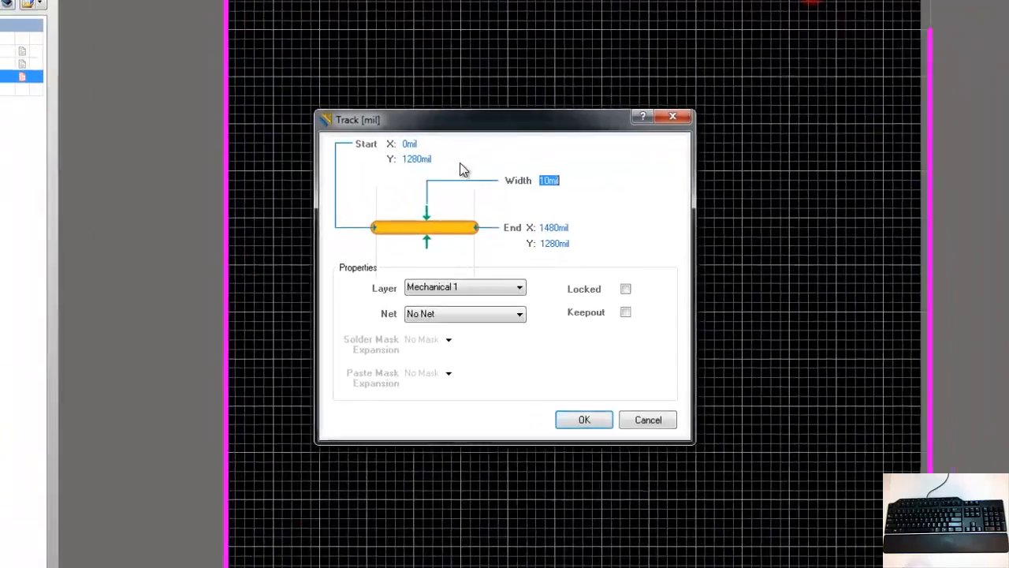
pyautogui.moveTo(448, 197); pyautogui.dragTo(442, 197)
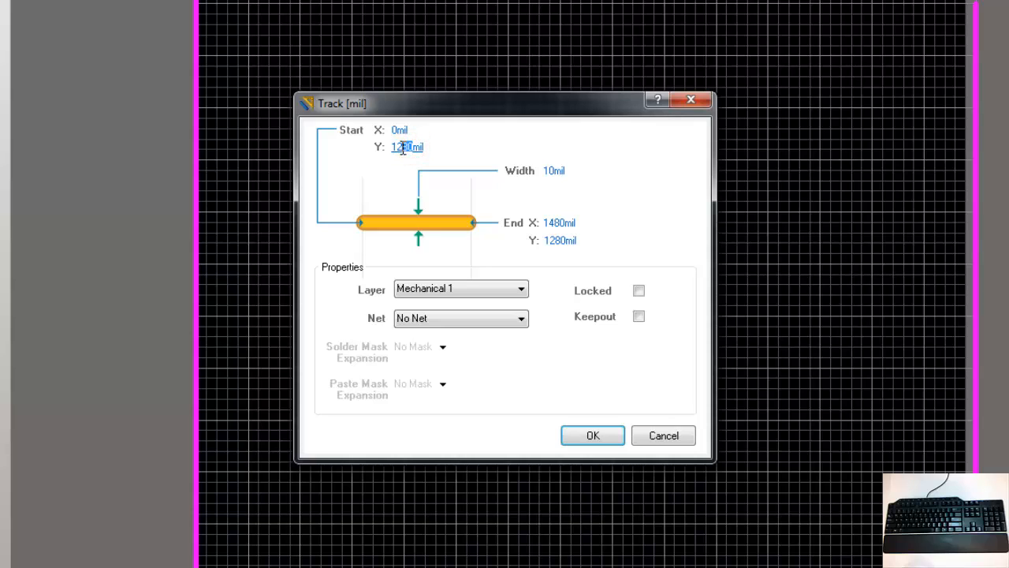
pyautogui.write('00')
pyautogui.moveTo(564, 220); pyautogui.dragTo(547, 220)
pyautogui.write('500')
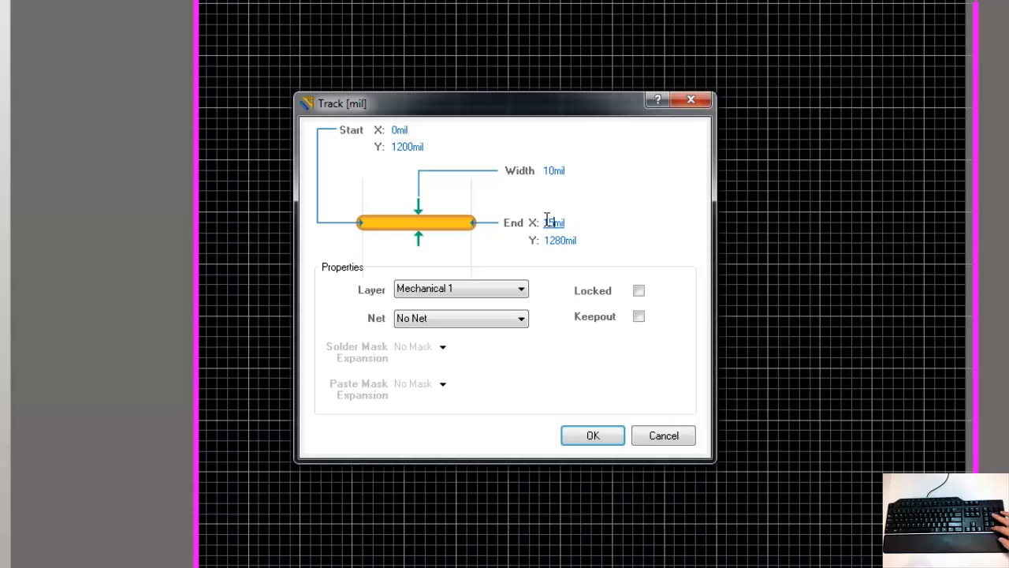
pyautogui.moveTo(564, 240); pyautogui.dragTo(555, 241)
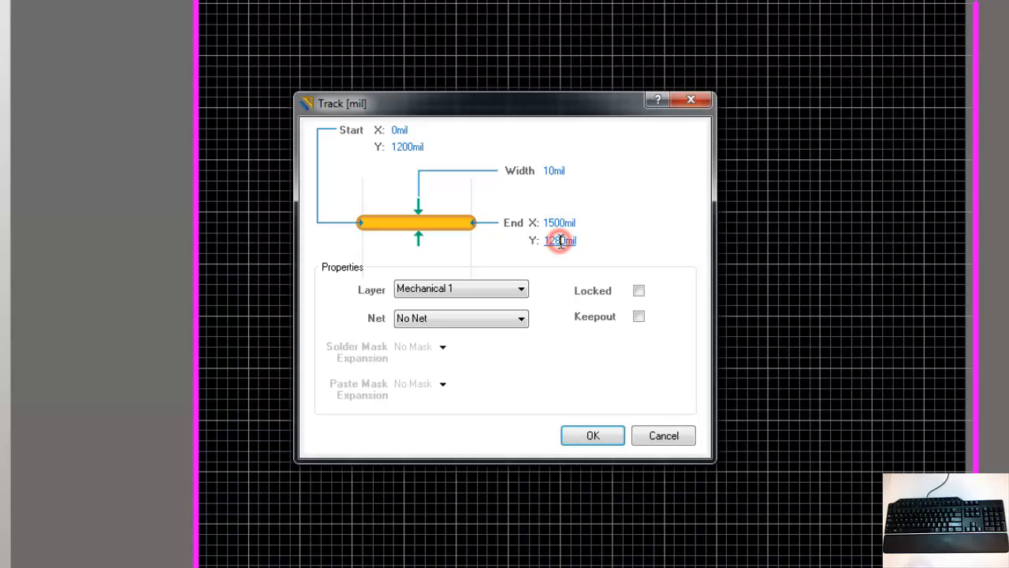
pyautogui.write('00')
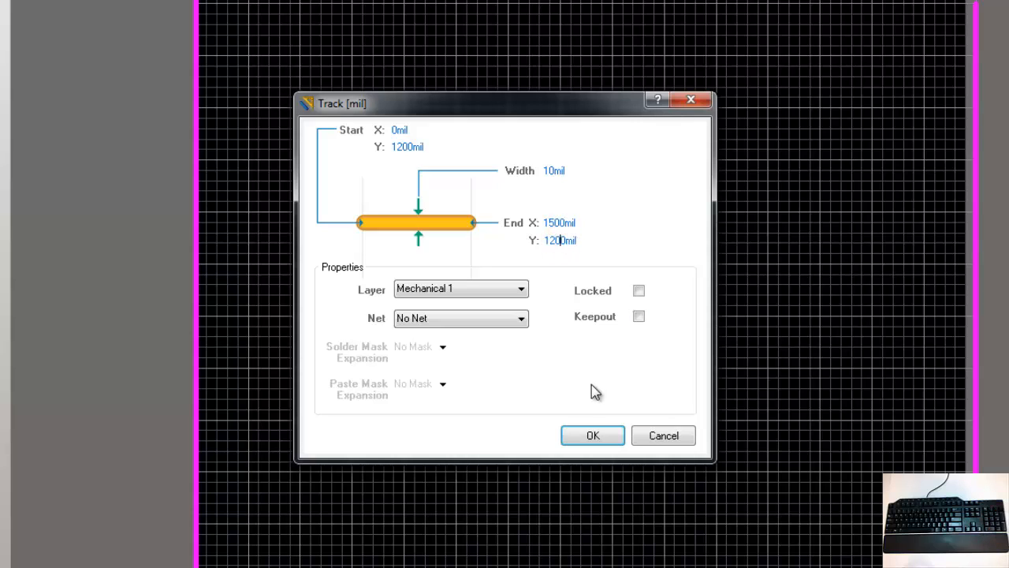
pyautogui.click(593, 436)
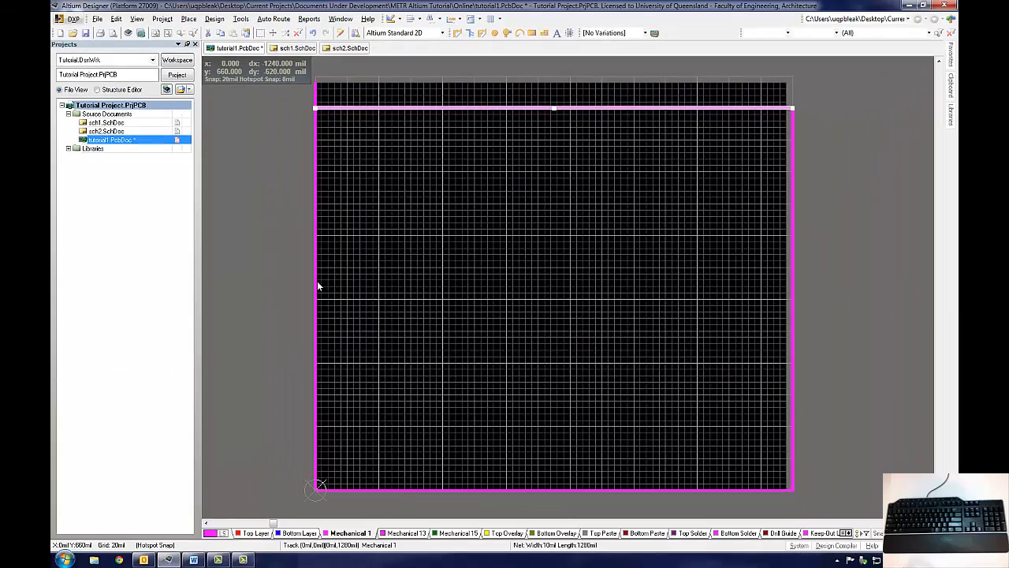
# Step: Set the left outline track's end Y to 1200 mil
pyautogui.doubleClick(316, 286)
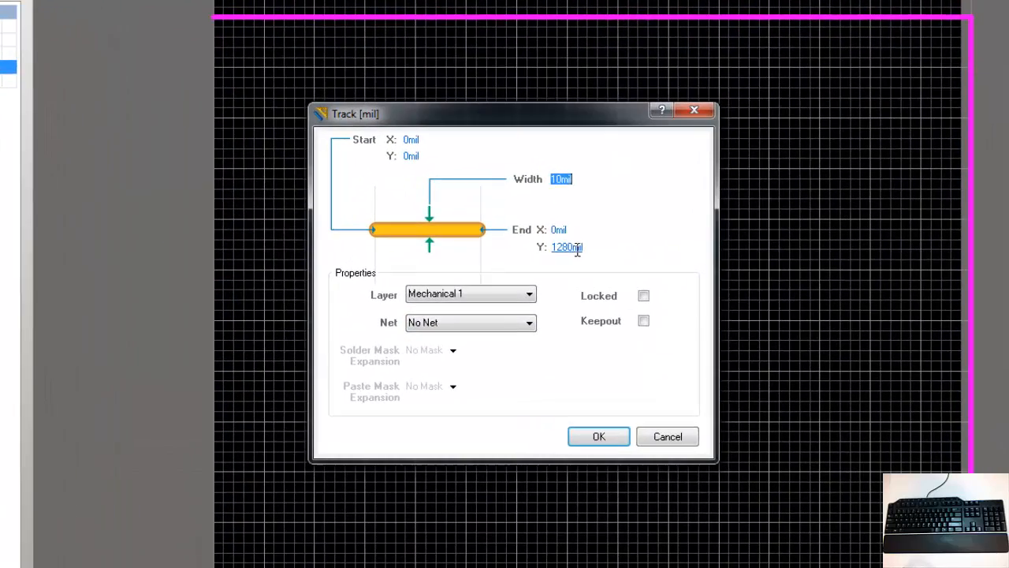
pyautogui.click(567, 247)
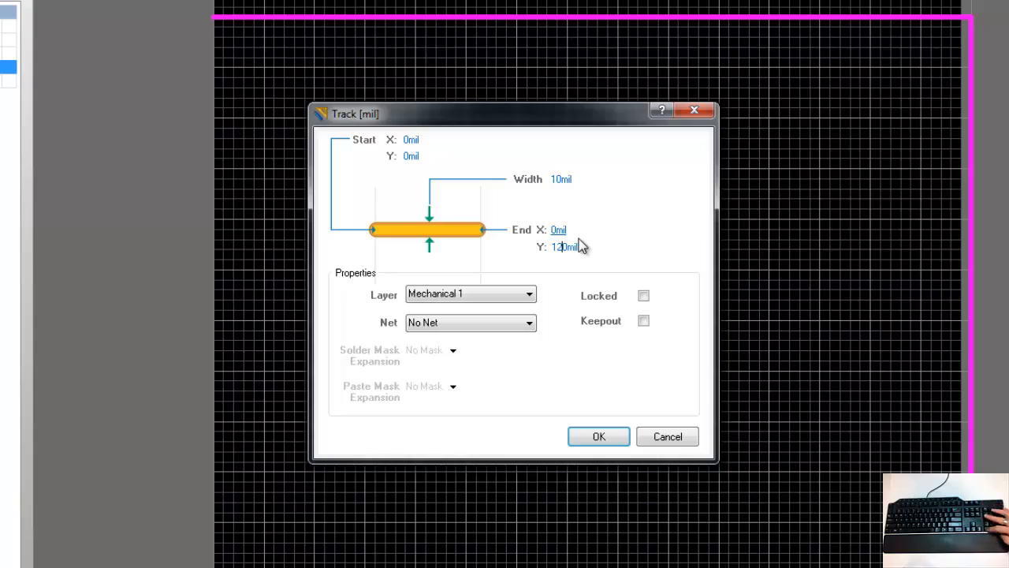
pyautogui.click(604, 439)
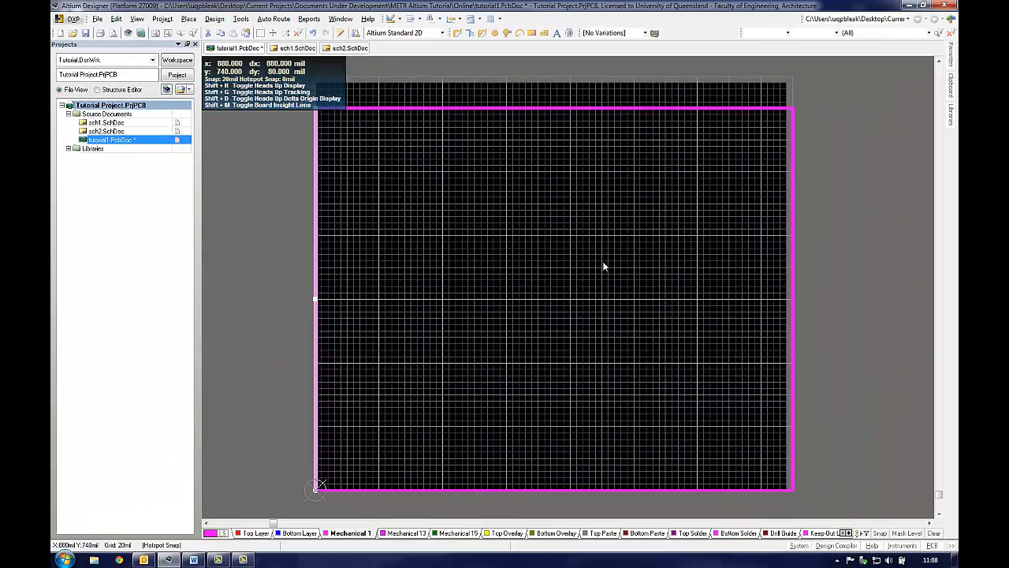
# Step: Select the four outline tracks and define the board shape from the selected objects
pyautogui.keyDown('shift'); pyautogui.click(503, 107); pyautogui.keyUp('shift')
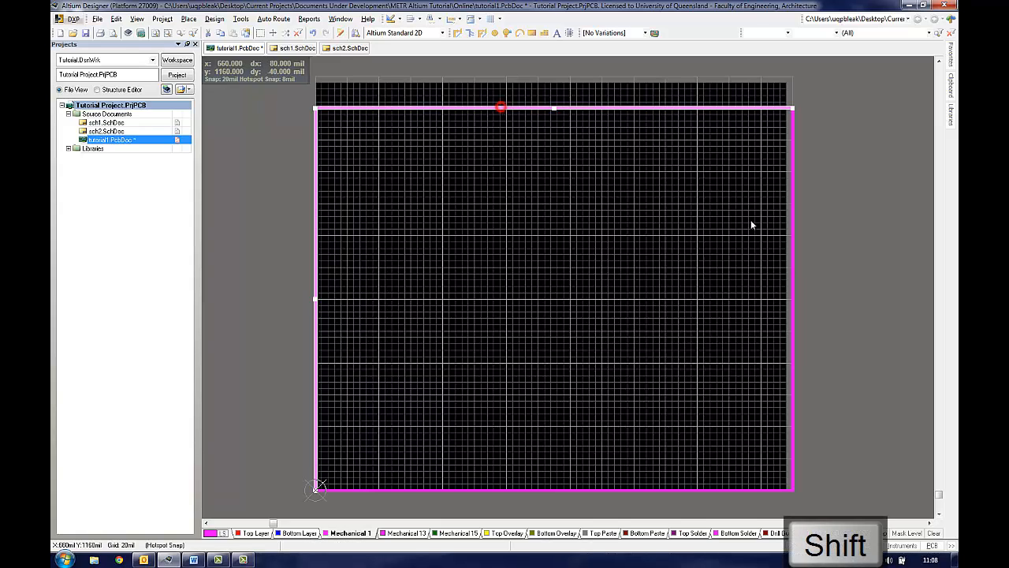
pyautogui.keyDown('shift'); pyautogui.click(793, 252); pyautogui.keyUp('shift')
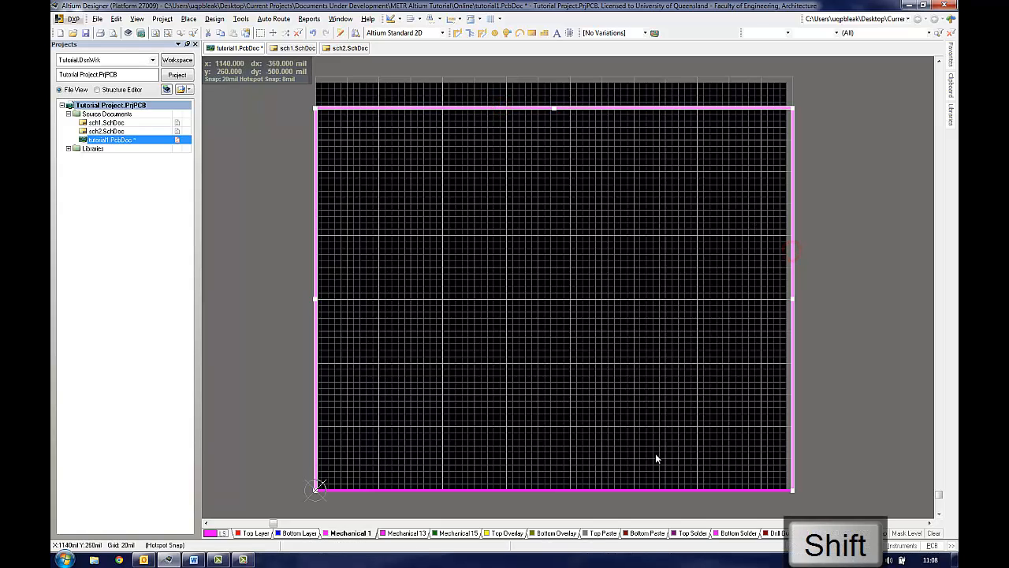
pyautogui.keyDown('shift'); pyautogui.click(631, 489); pyautogui.keyUp('shift')
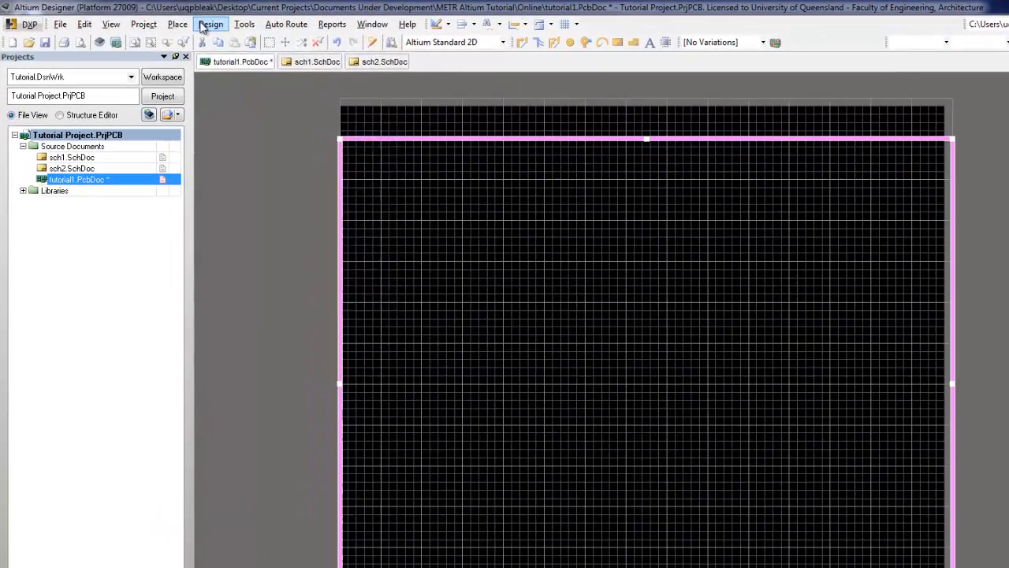
pyautogui.click(211, 23)
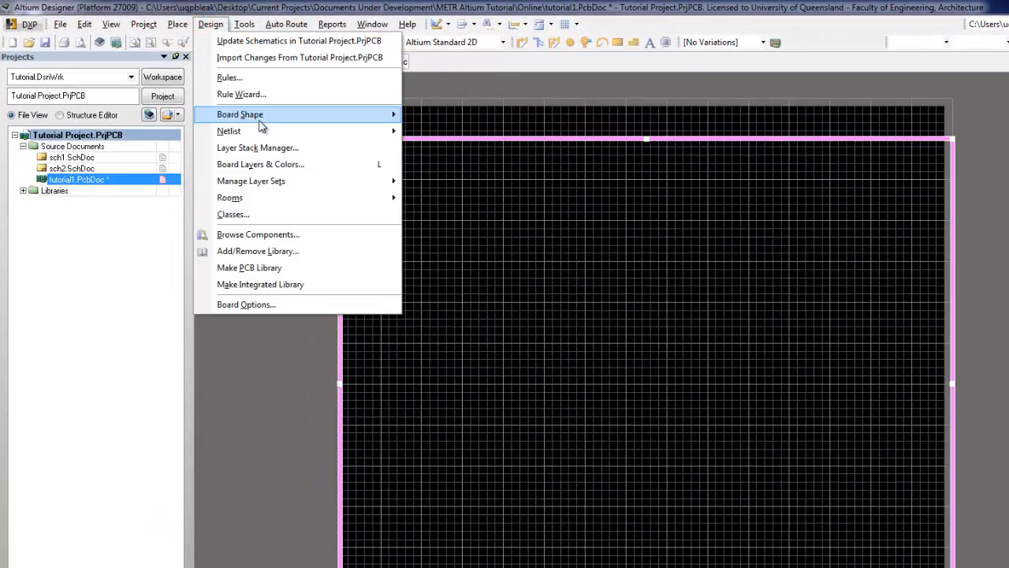
pyautogui.moveTo(238, 103)
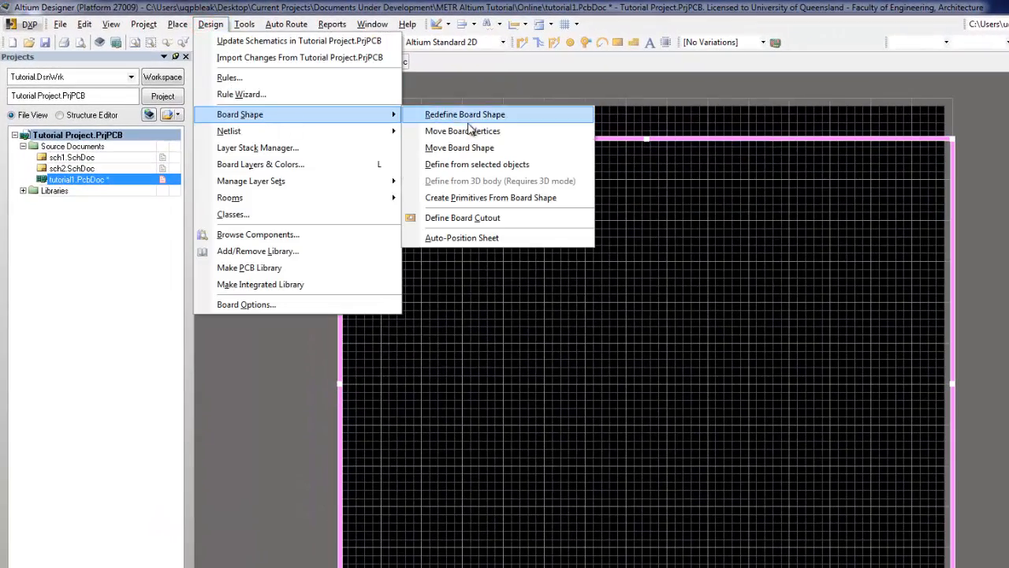
pyautogui.click(466, 165)
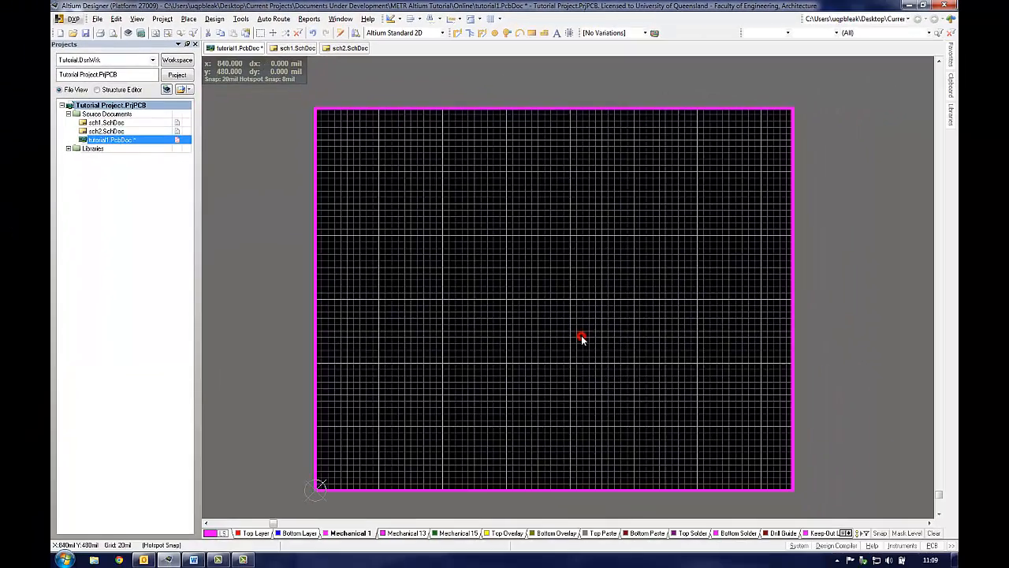
# Step: Start the Place Pad tool and set the pad's hole size to 50 mil
pyautogui.keyDown('ctrl'); pyautogui.scroll(1, 581, 335); pyautogui.keyUp('ctrl')
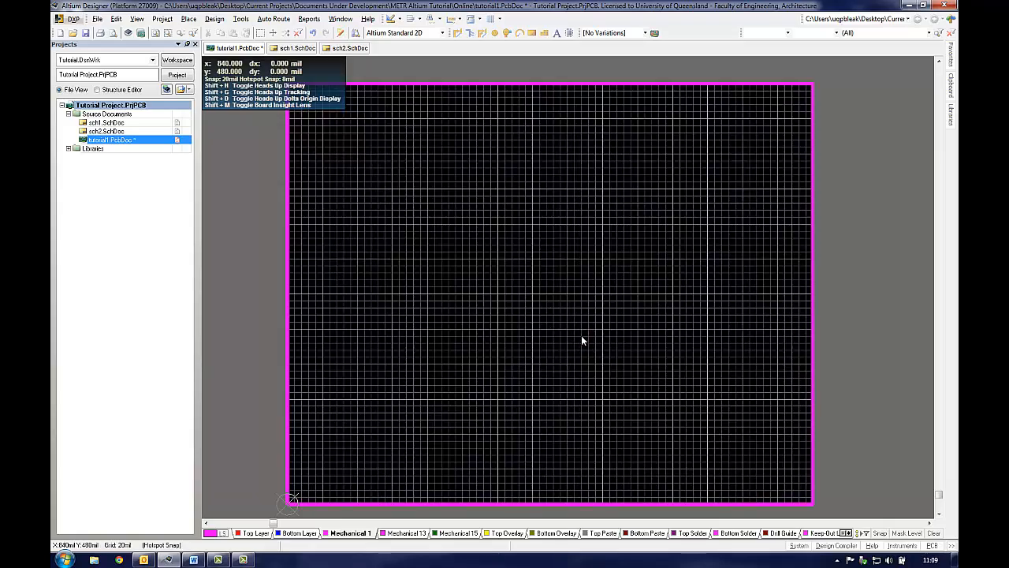
pyautogui.press('shift')
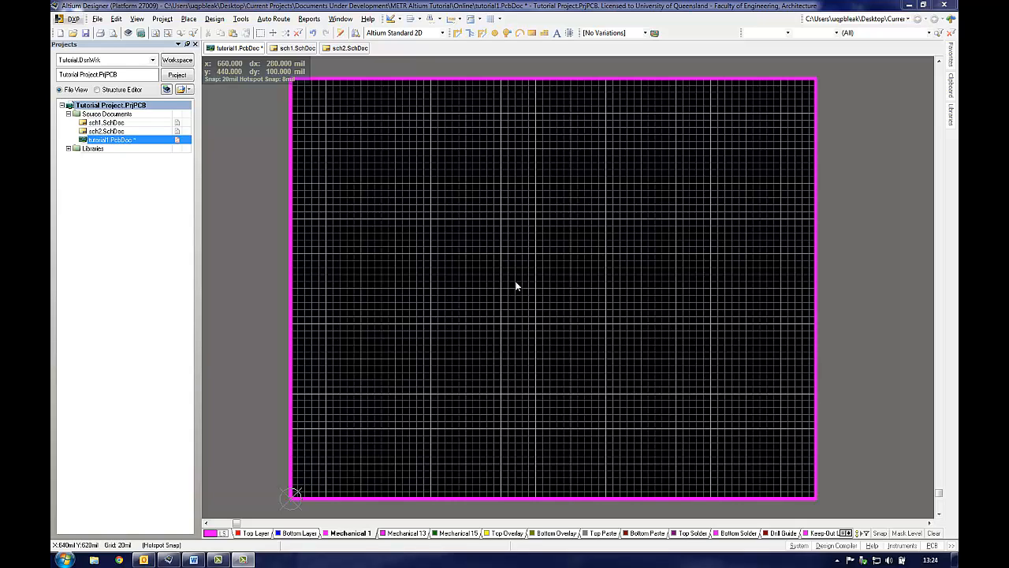
pyautogui.click(516, 286)
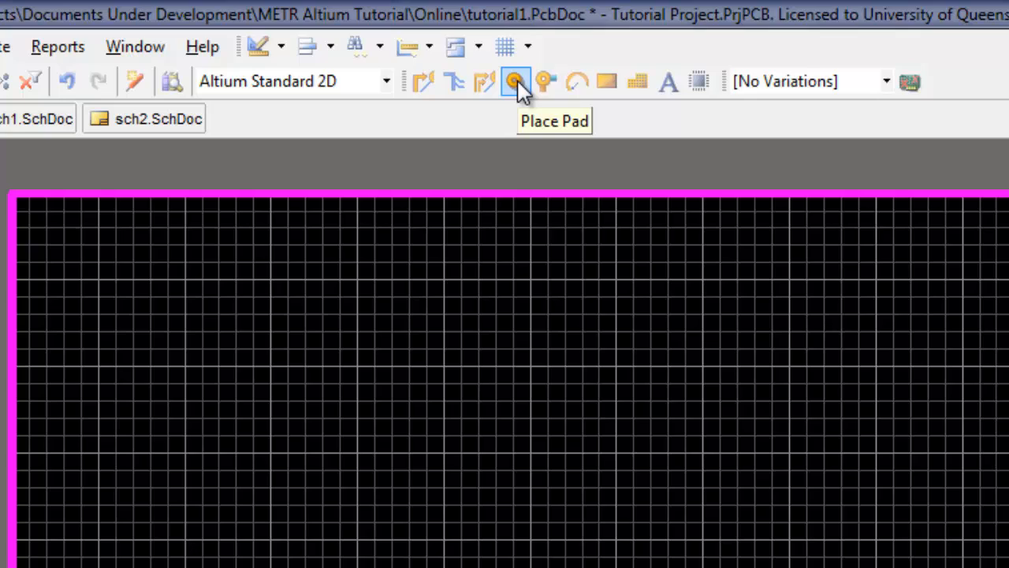
pyautogui.click(516, 81)
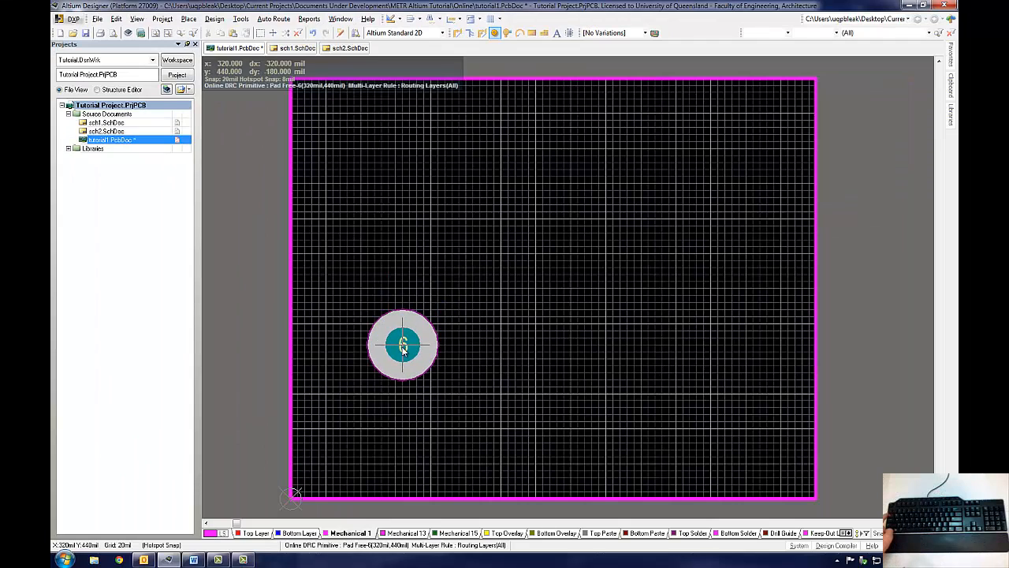
pyautogui.press('Tab')
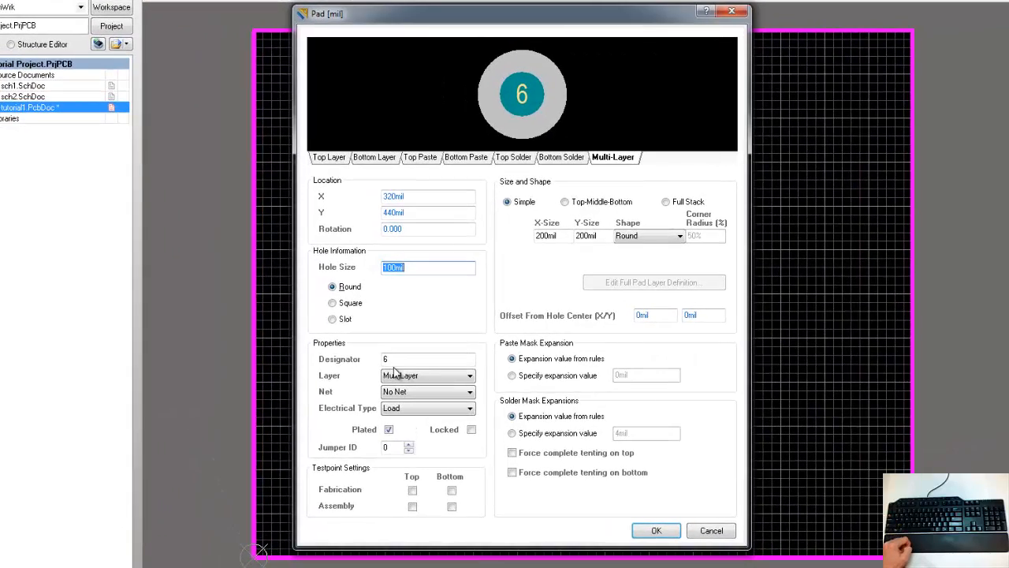
pyautogui.write('50')
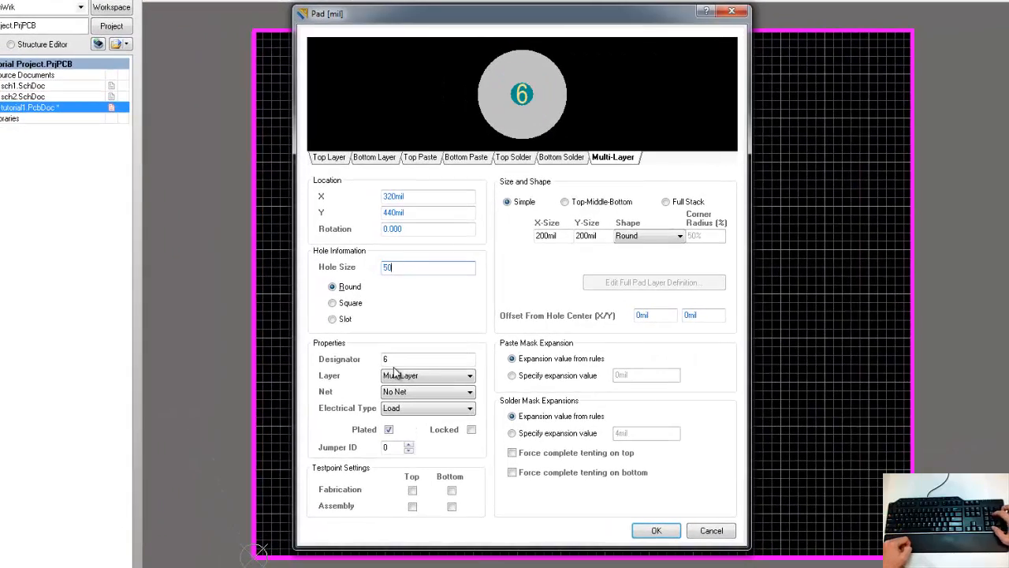
# Step: Set the pad's X and Y size to 80 mil and its designator to 1, then confirm
pyautogui.doubleClick(540, 234)
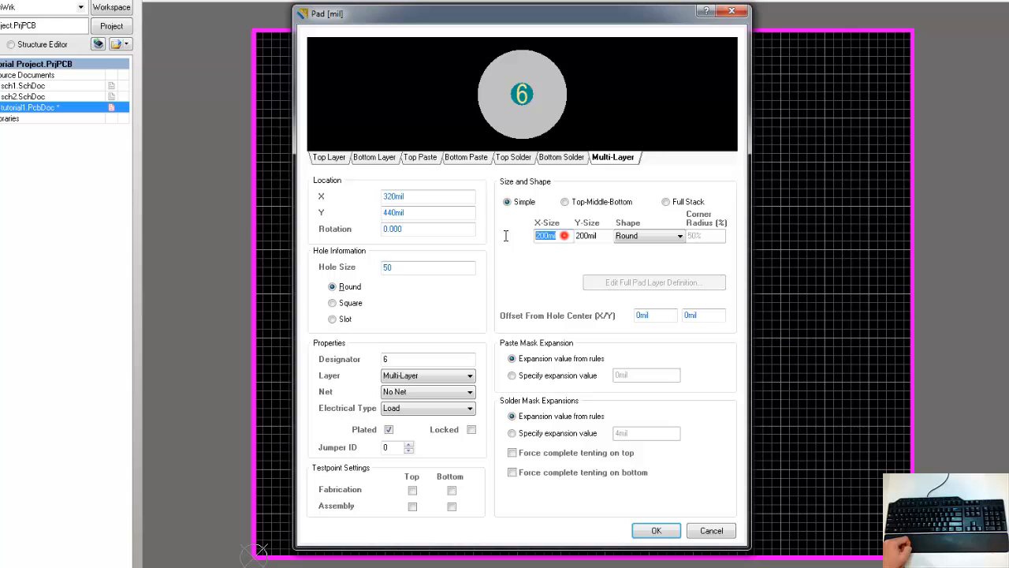
pyautogui.write('80')
pyautogui.press('Tab')
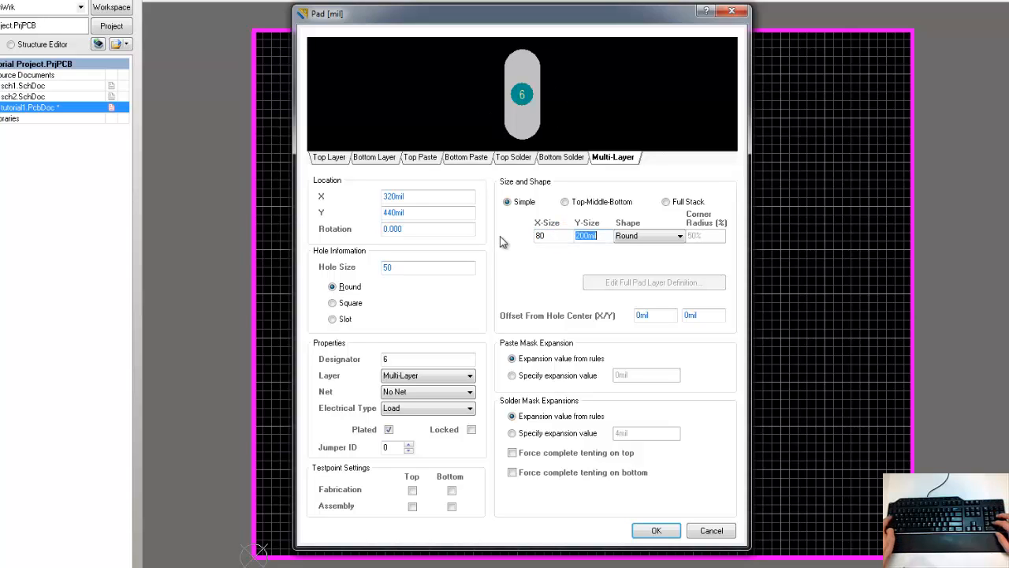
pyautogui.write('80')
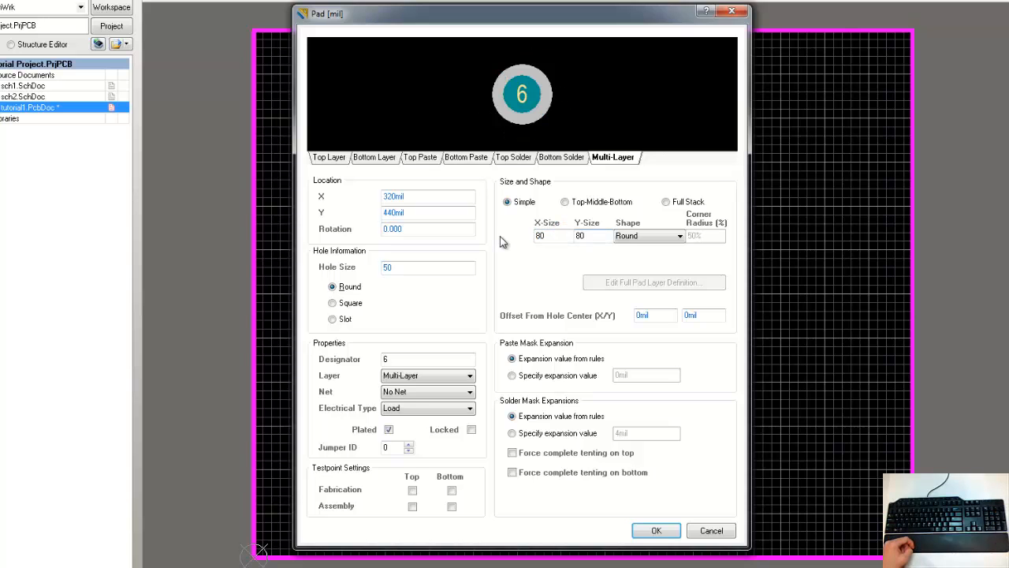
pyautogui.doubleClick(401, 359)
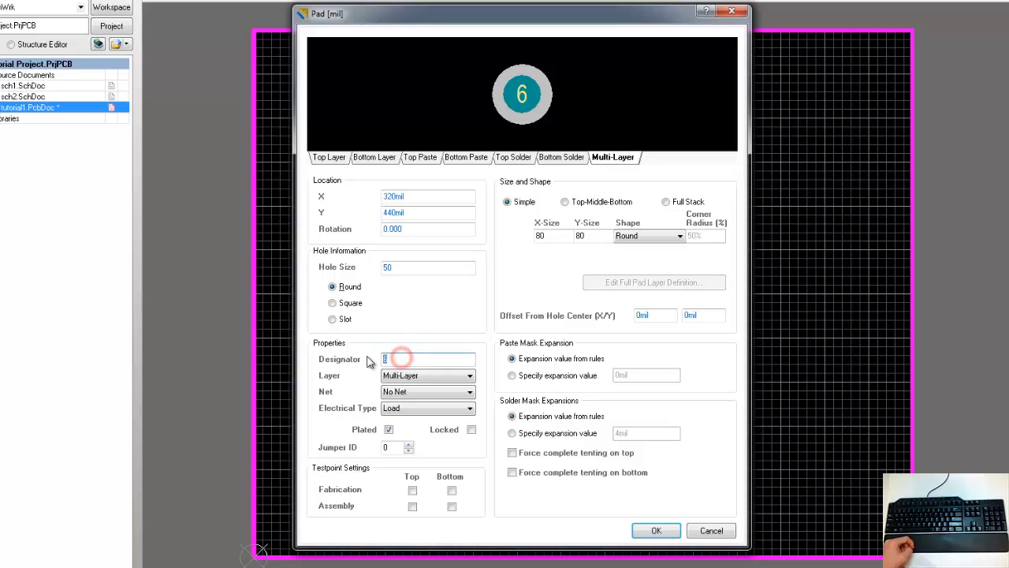
pyautogui.write('1')
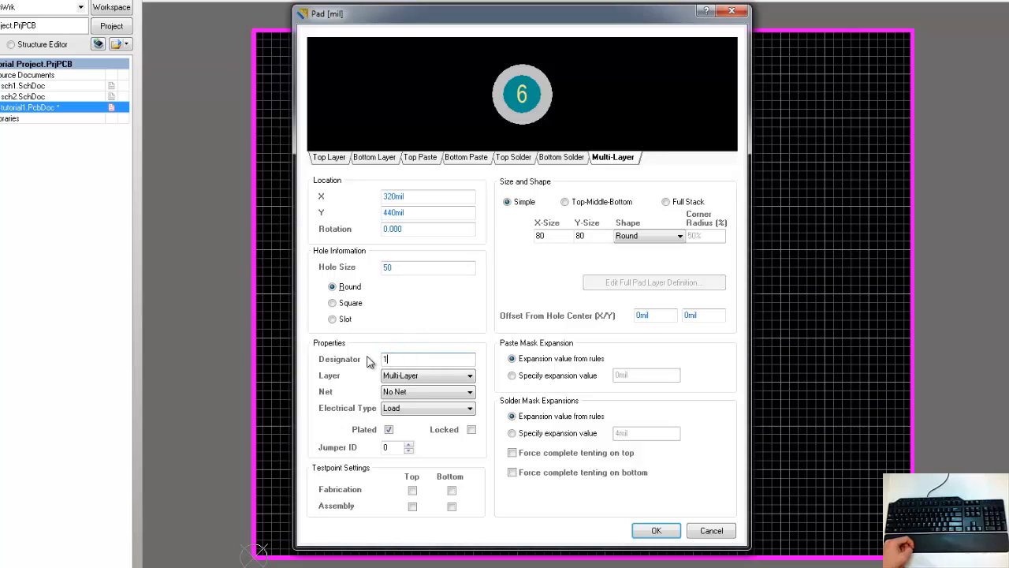
pyautogui.click(653, 531)
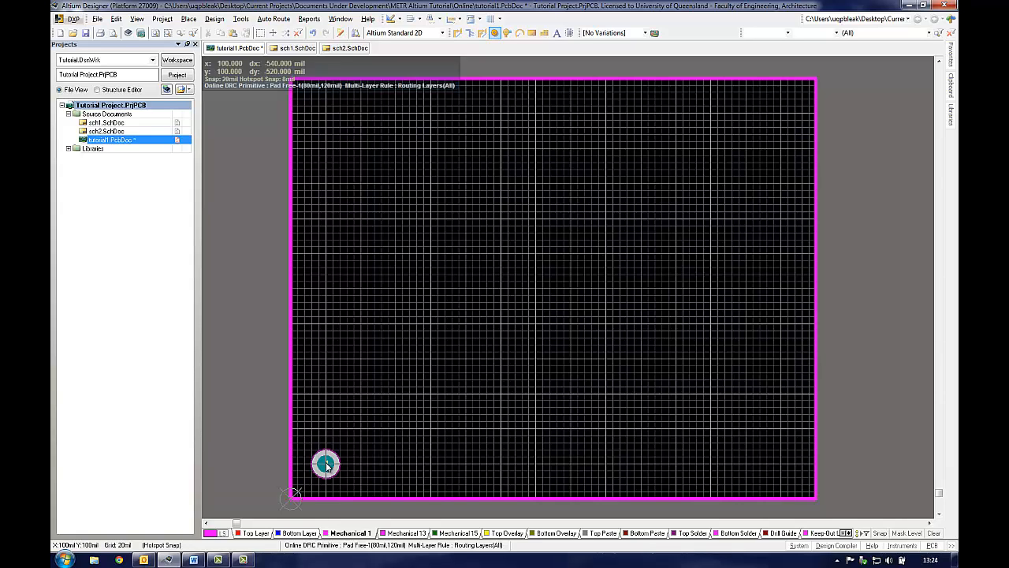
# Step: Place four mounting pads near the four corners of the board outline
pyautogui.click(326, 464)
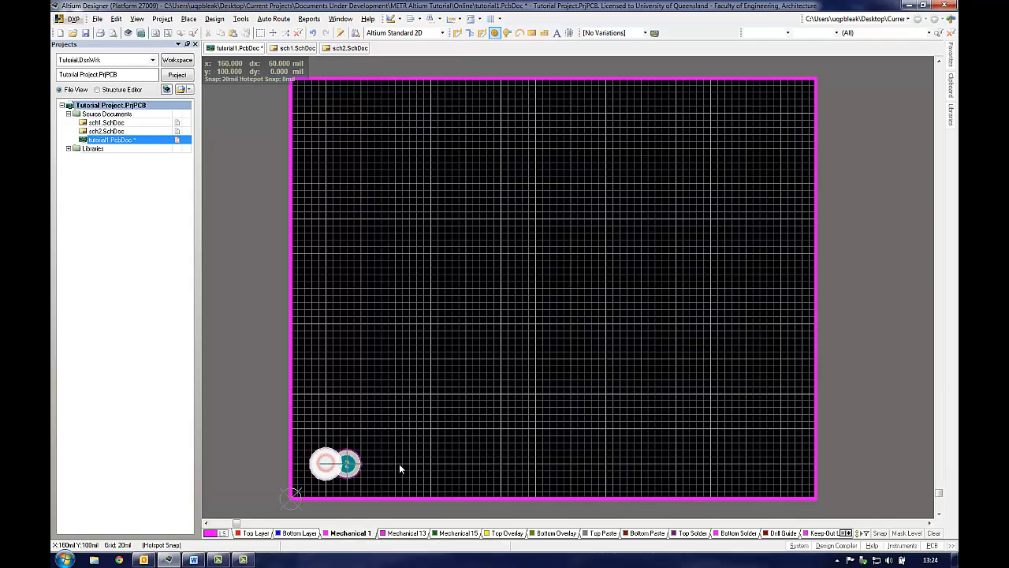
pyautogui.click(774, 450)
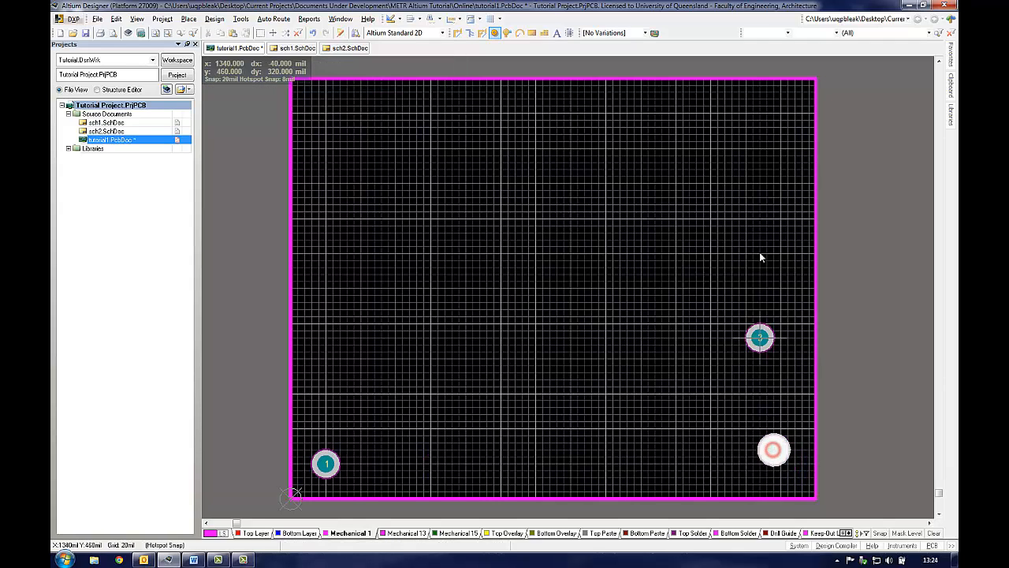
pyautogui.click(788, 100)
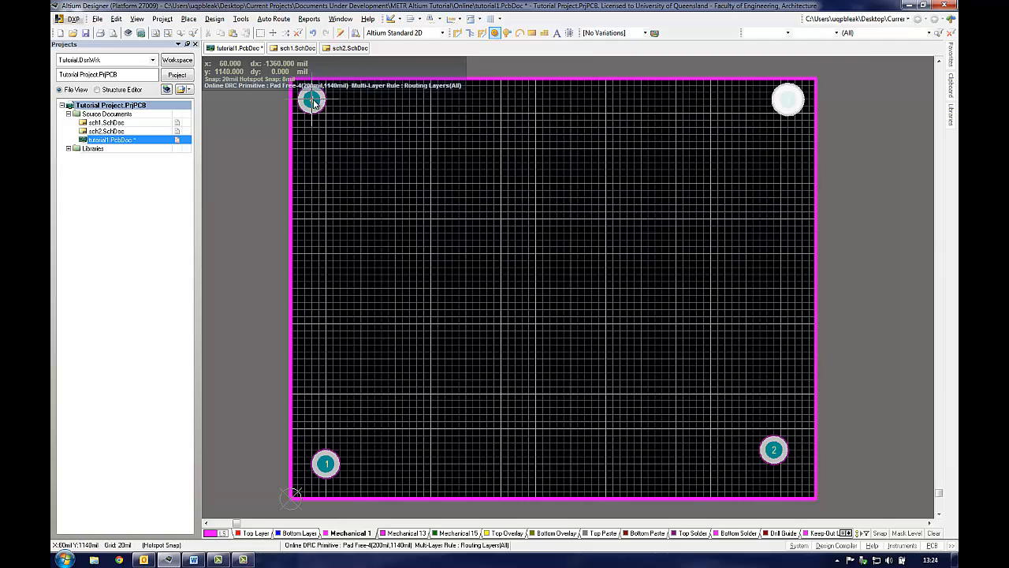
pyautogui.click(332, 119)
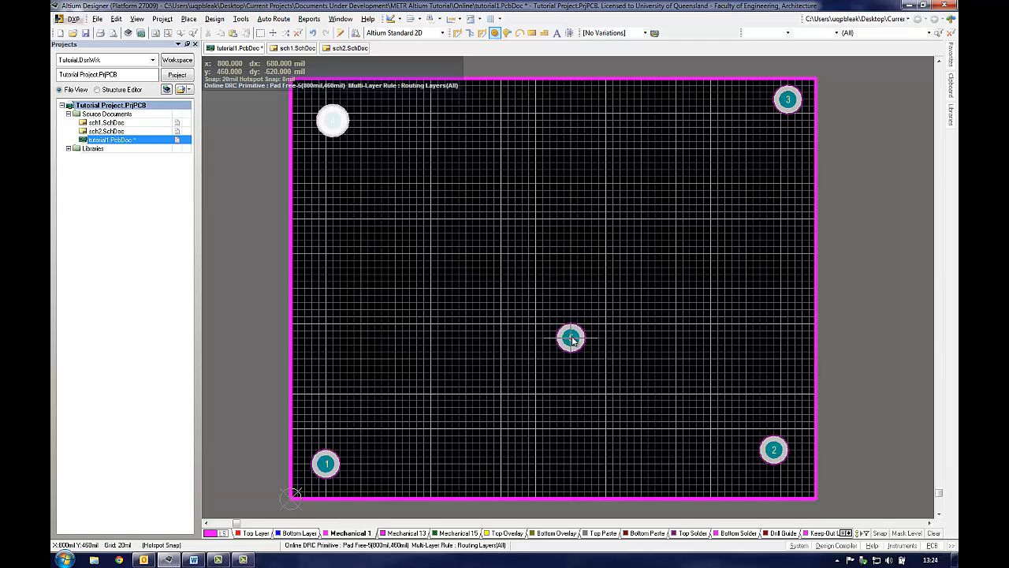
pyautogui.press('Escape')
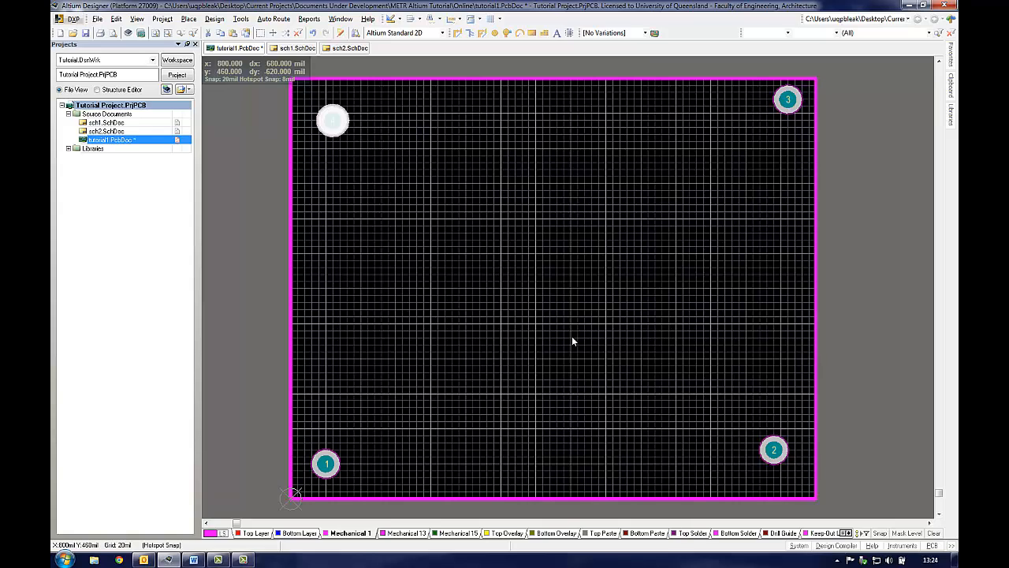
# Step: Set pad 2's location to X 1400 mil and Y 100 mil
pyautogui.doubleClick(773, 449)
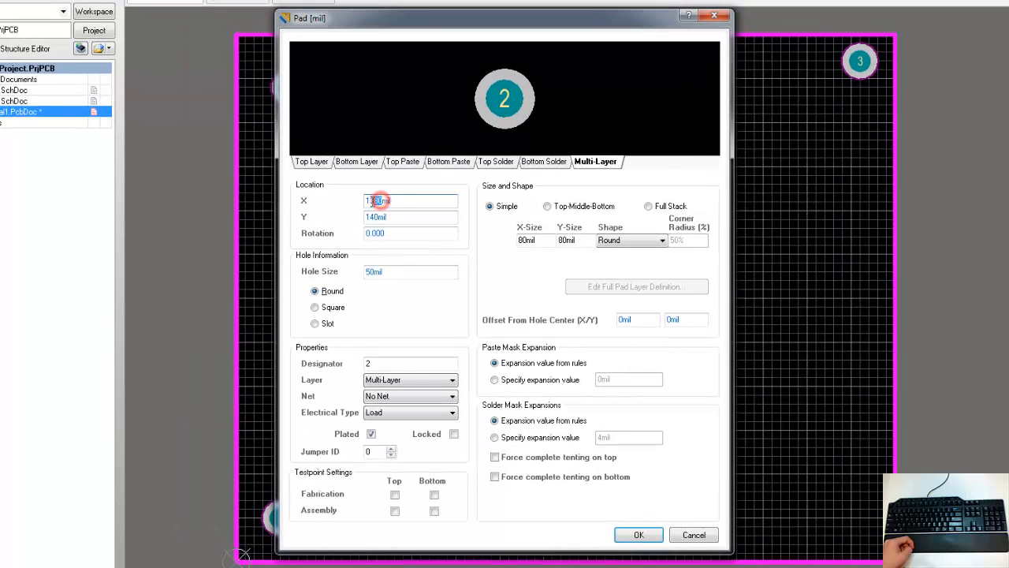
pyautogui.write('1400')
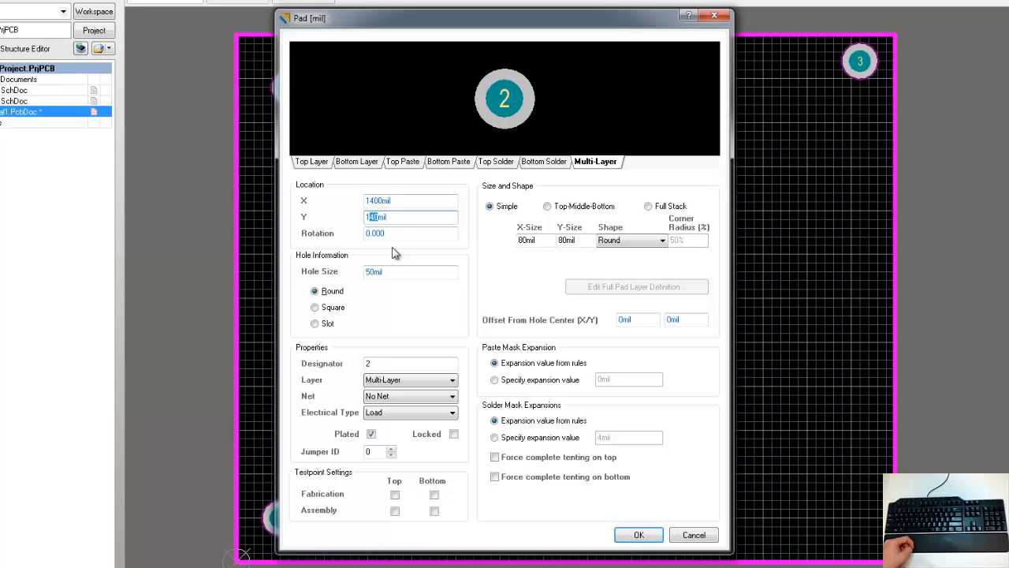
pyautogui.write('00')
pyautogui.click(639, 534)
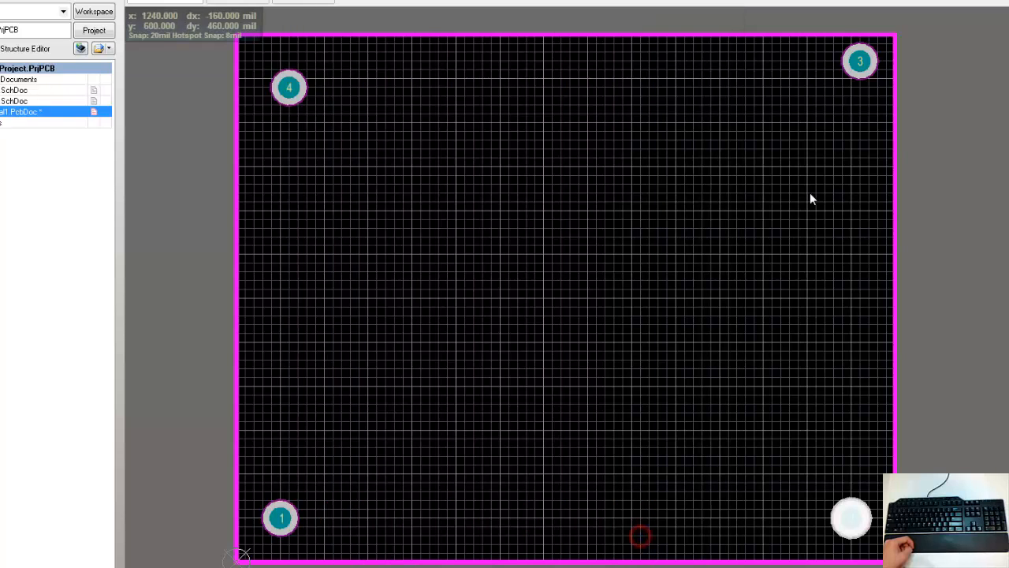
# Step: Set pad 3's location to X 1400 mil and Y 1100 mil
pyautogui.doubleClick(859, 58)
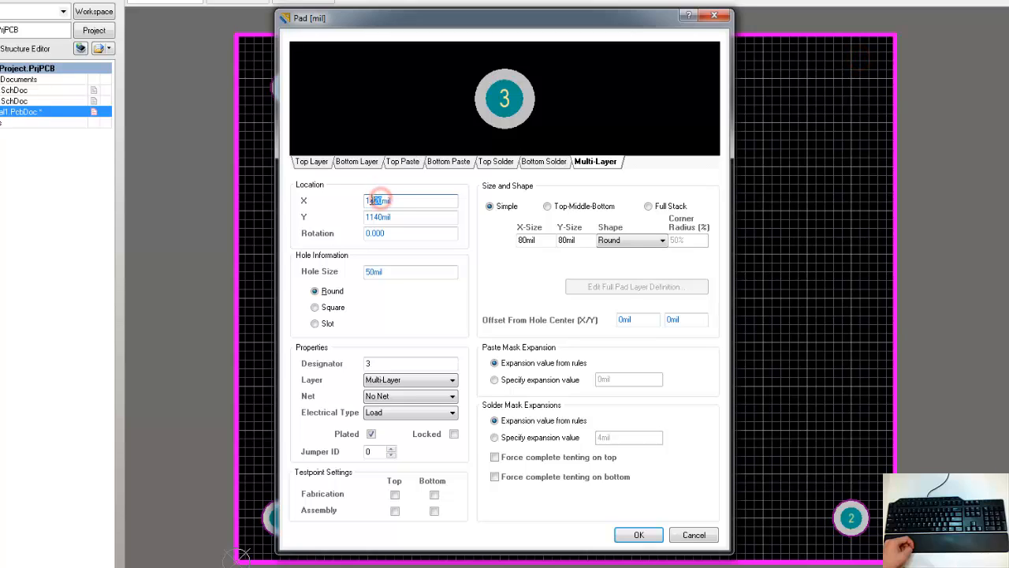
pyautogui.write('10')
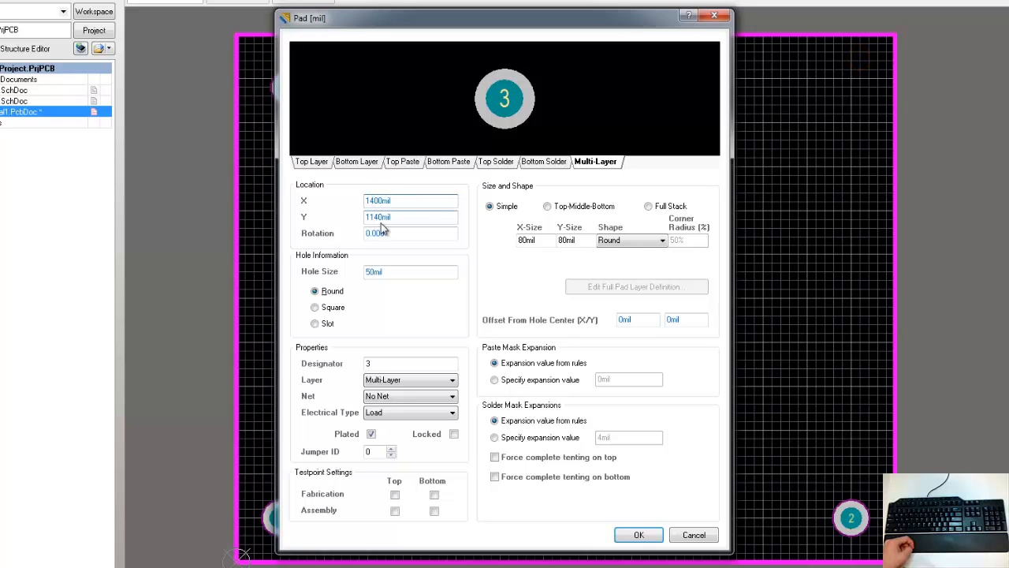
pyautogui.write('00')
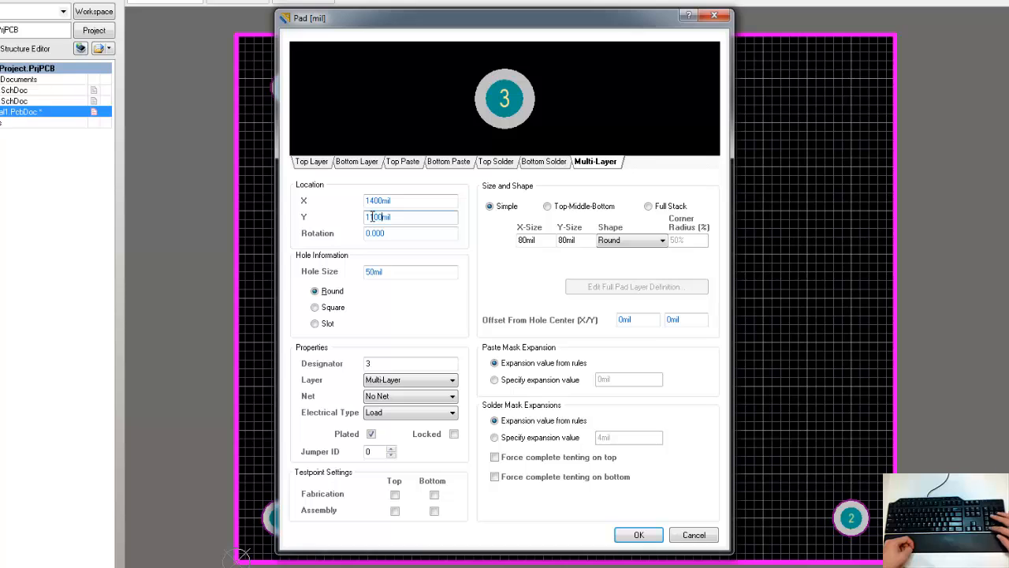
pyautogui.click(639, 536)
# Step: Set pad 4's location to X 100 mil and Y 1100 mil and assign it to net 0VDC
pyautogui.doubleClick(285, 96)
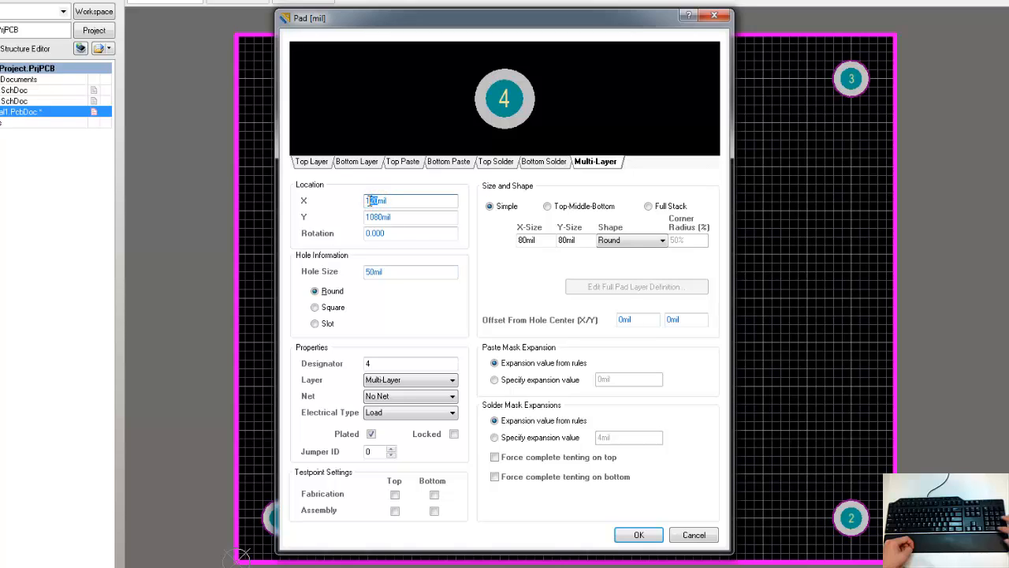
pyautogui.write('00')
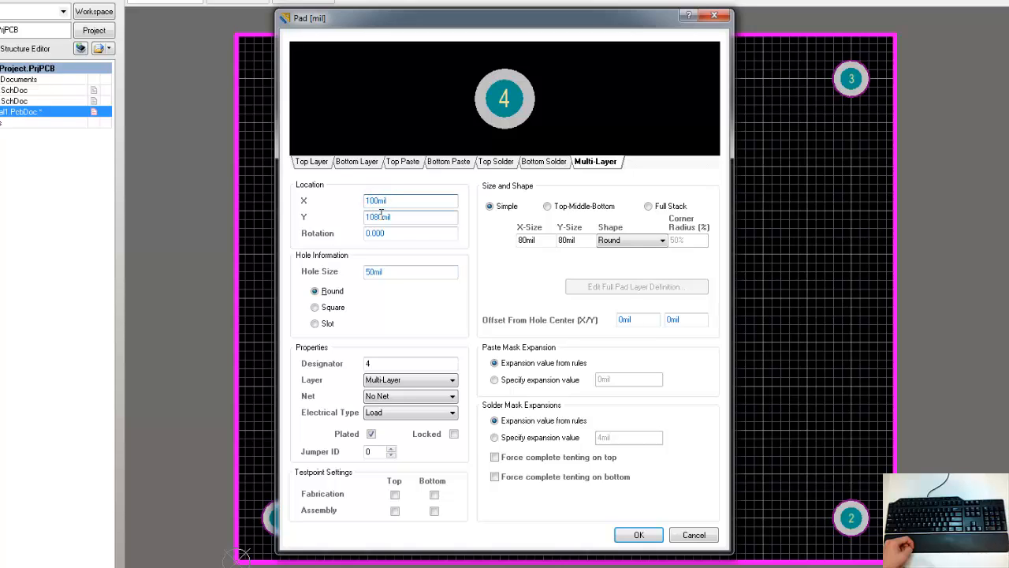
pyautogui.write('00')
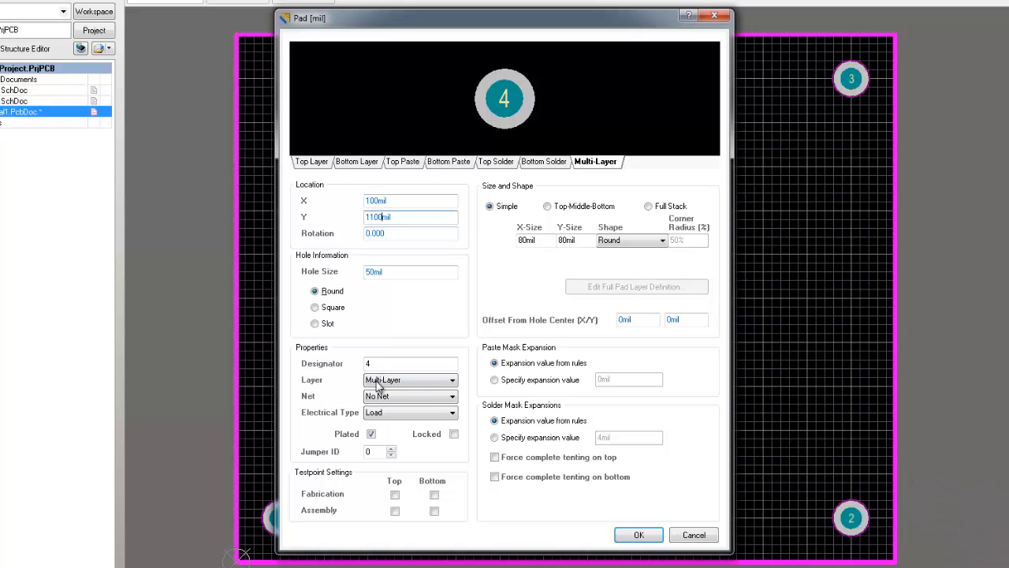
pyautogui.click(452, 396)
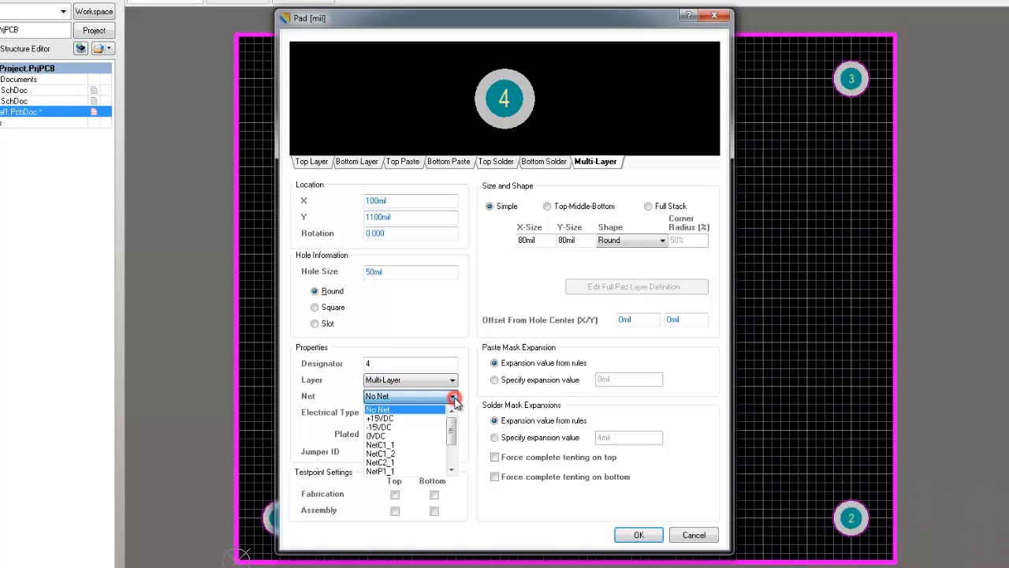
pyautogui.click(407, 434)
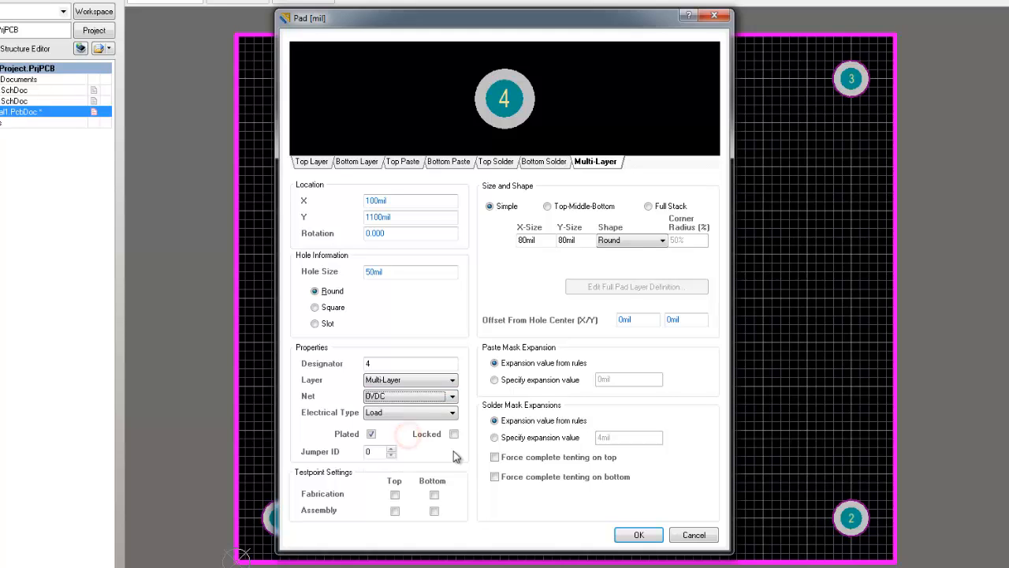
pyautogui.click(637, 536)
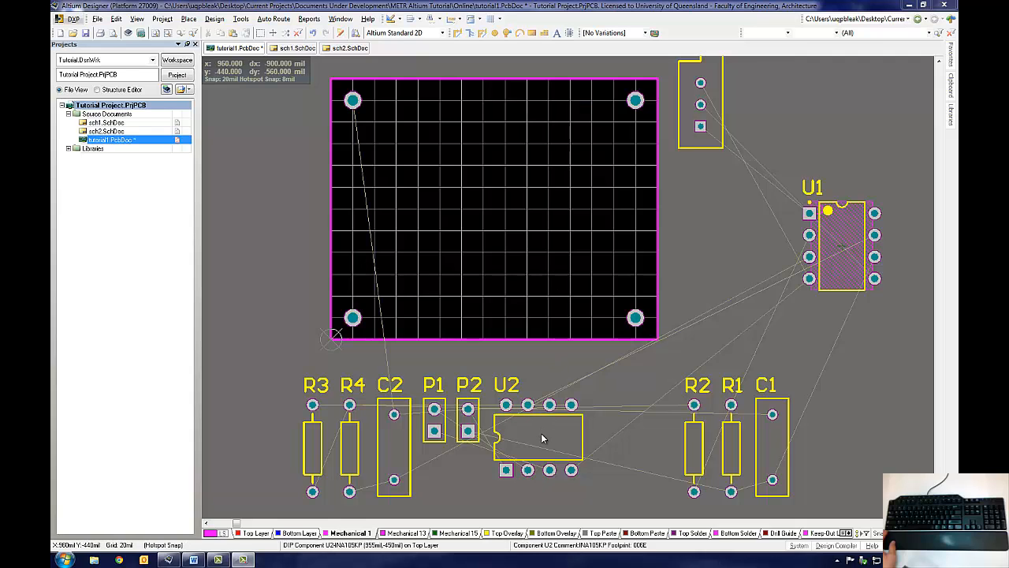
# Step: Move U2 onto the board's upper-left area, rotating it to a vertical orientation
pyautogui.moveTo(541, 436); pyautogui.dragTo(430, 223)
pyautogui.press('space')
pyautogui.press('space')
pyautogui.press('space')
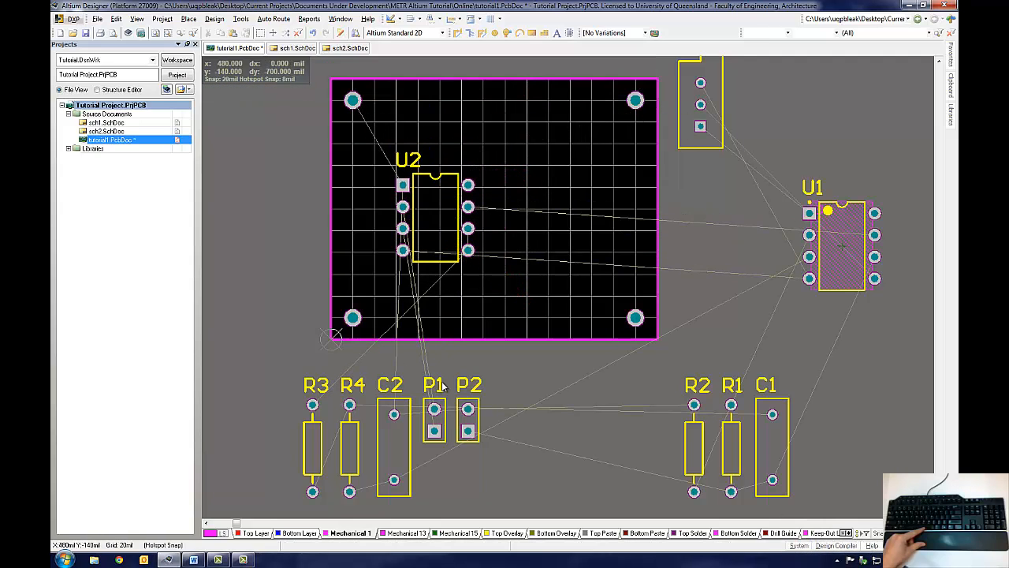
# Step: Place P1 on the board to the left of U2, checking the schematic for the signal path
pyautogui.moveTo(435, 419); pyautogui.dragTo(362, 228)
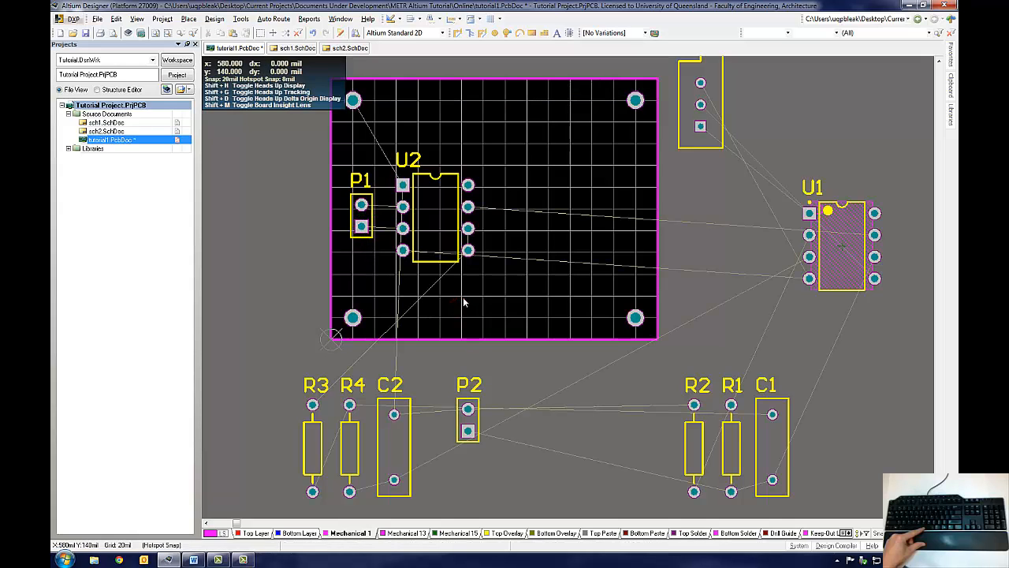
pyautogui.click(299, 49)
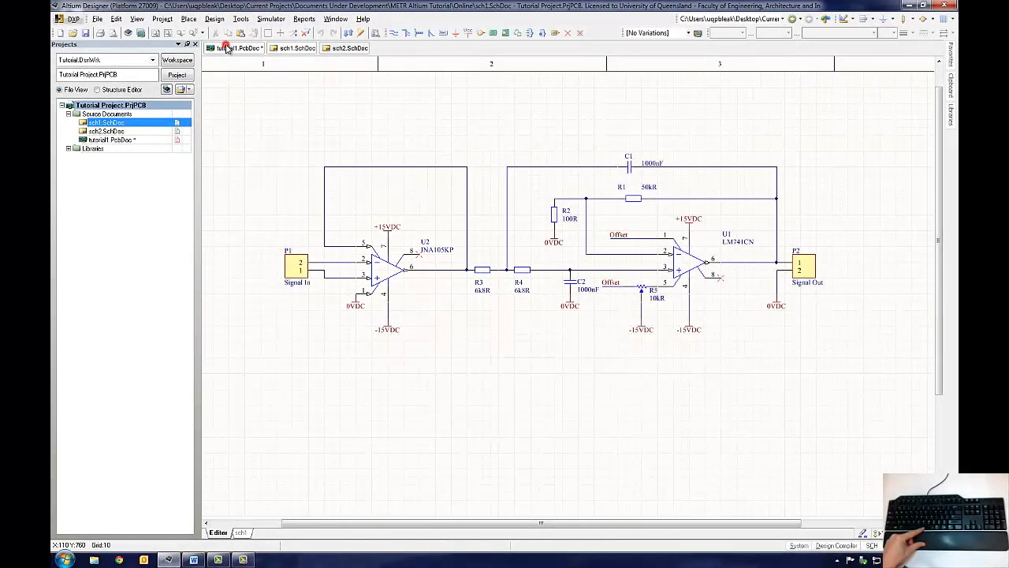
pyautogui.click(227, 47)
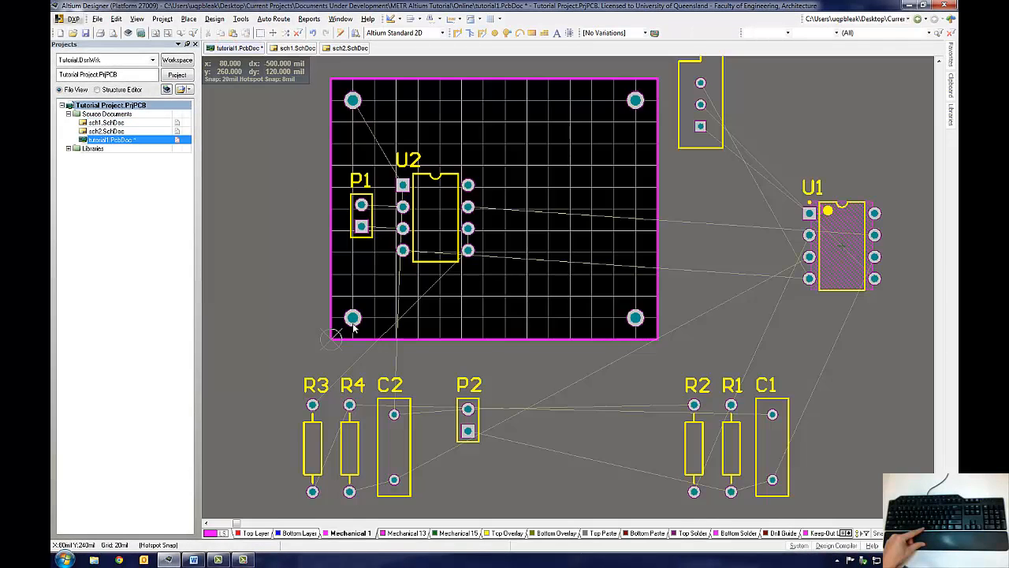
# Step: Place R3 and R4 vertically on the board to the right of U2
pyautogui.moveTo(313, 446); pyautogui.dragTo(545, 229)
pyautogui.press('space')
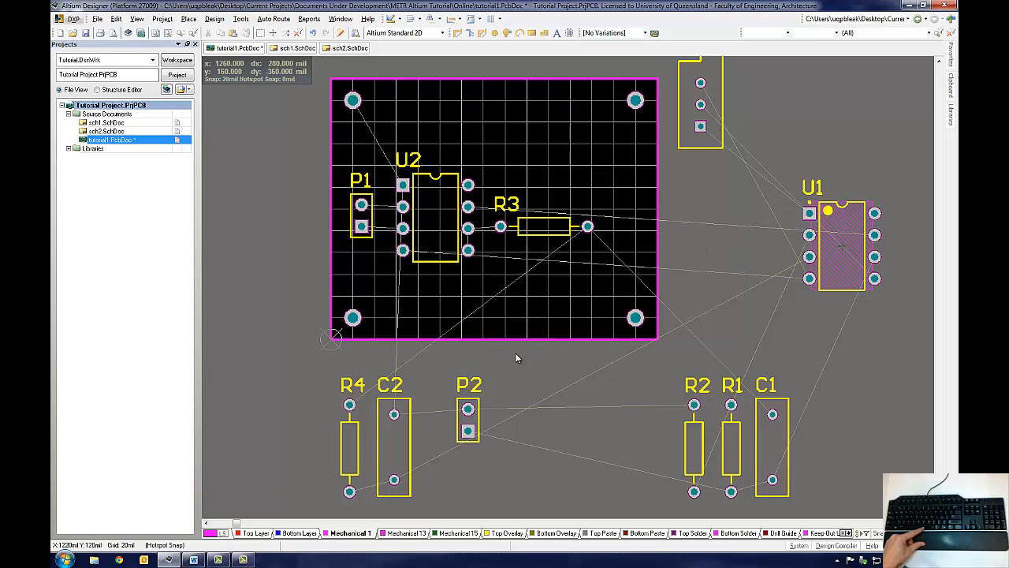
pyautogui.moveTo(369, 444); pyautogui.dragTo(587, 316)
pyautogui.press('space')
pyautogui.moveTo(543, 229); pyautogui.dragTo(491, 275)
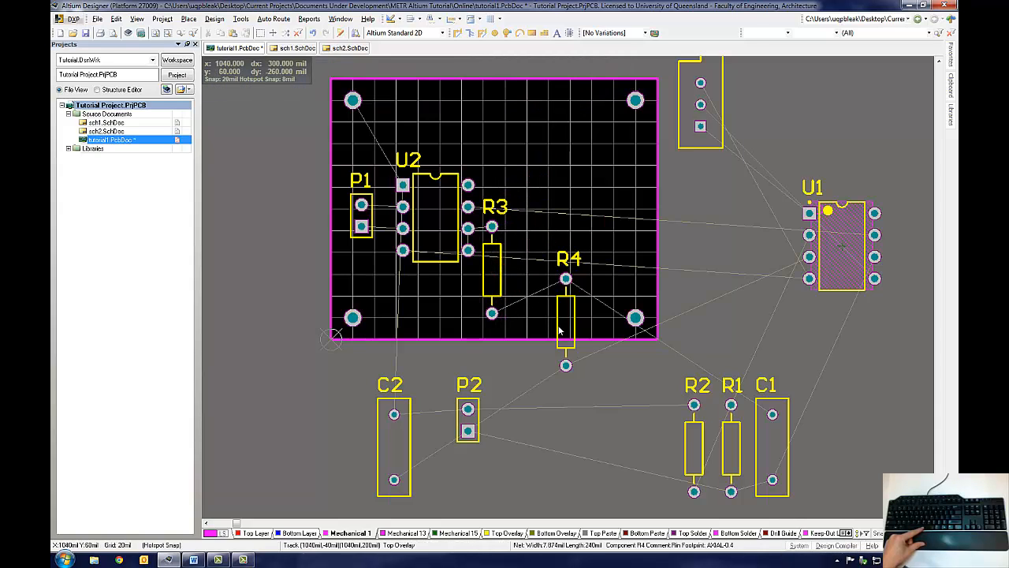
# Step: Rotate R4 upright beside R3, then move U1 onto the board to the right of R4
pyautogui.press('space')
pyautogui.moveTo(559, 326); pyautogui.dragTo(518, 274)
pyautogui.press('space')
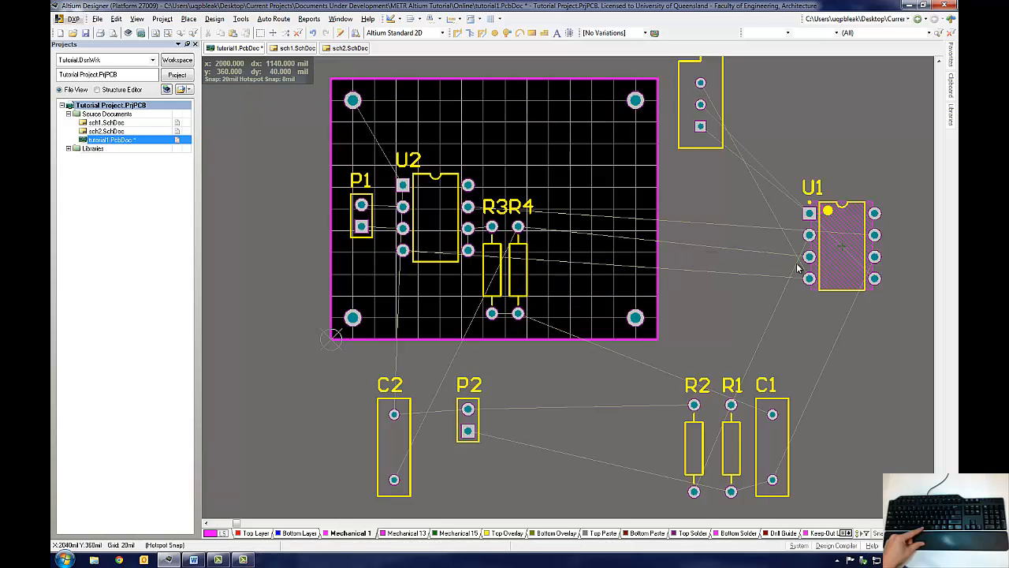
pyautogui.moveTo(831, 268)
pyautogui.mouseDown()
pyautogui.moveTo(805, 249)
pyautogui.moveTo(653, 245)
pyautogui.moveTo(595, 235)
pyautogui.moveTo(590, 223)
pyautogui.mouseUp()
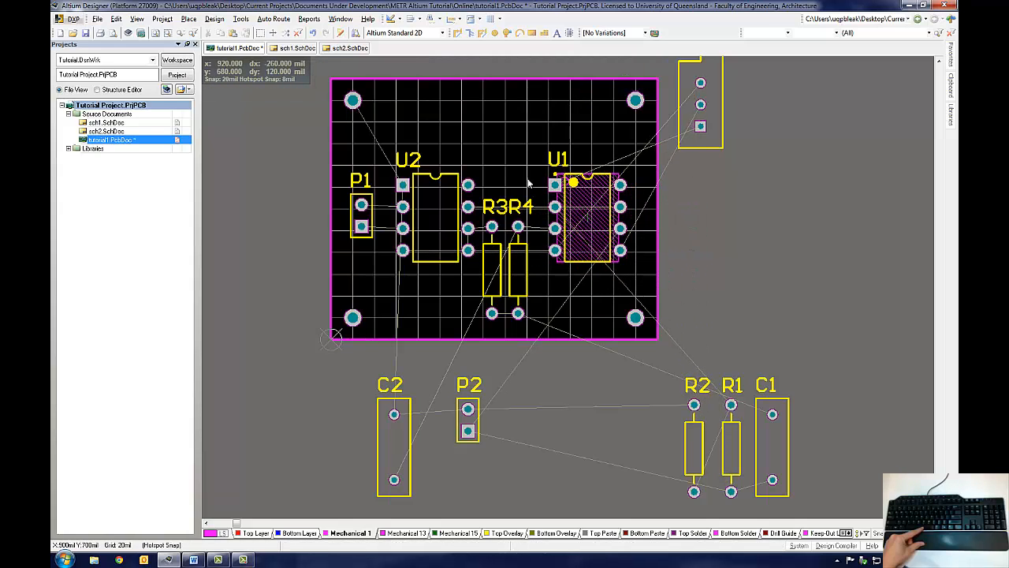
# Step: Move the R3 and R4 designators beside their resistors, checking the schematic's signal path
pyautogui.moveTo(525, 207); pyautogui.dragTo(546, 284)
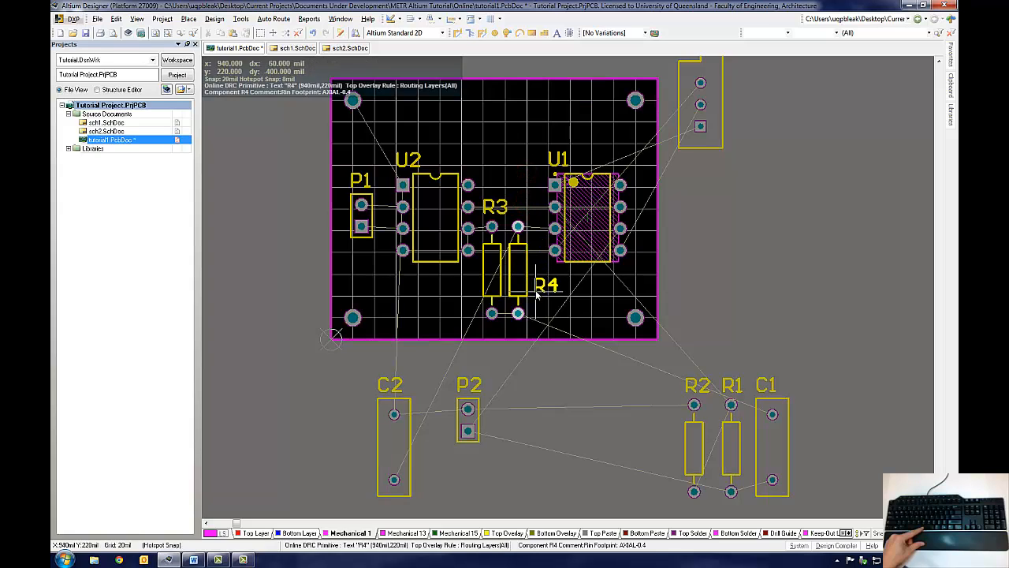
pyautogui.moveTo(495, 208); pyautogui.dragTo(451, 304)
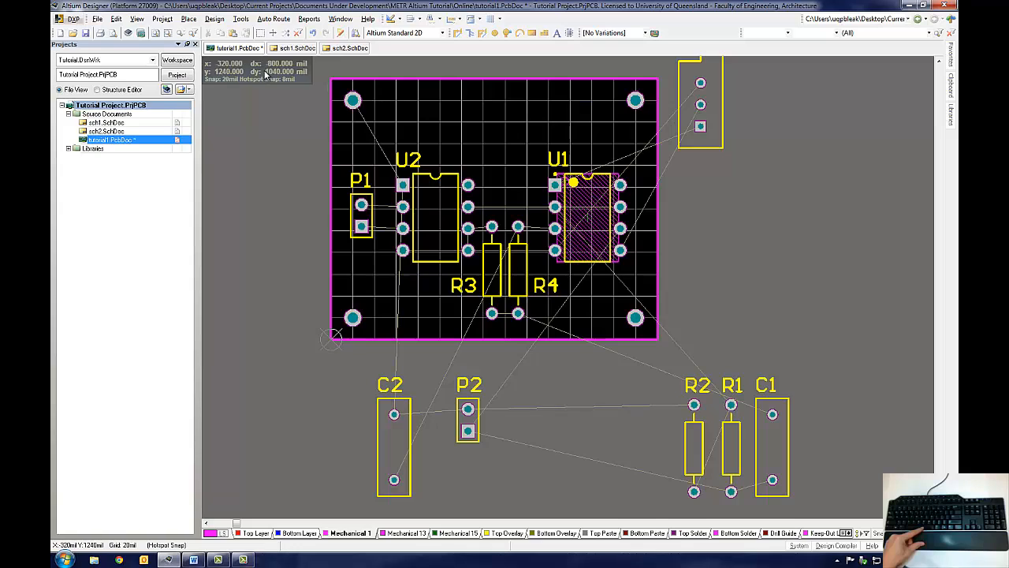
pyautogui.click(298, 48)
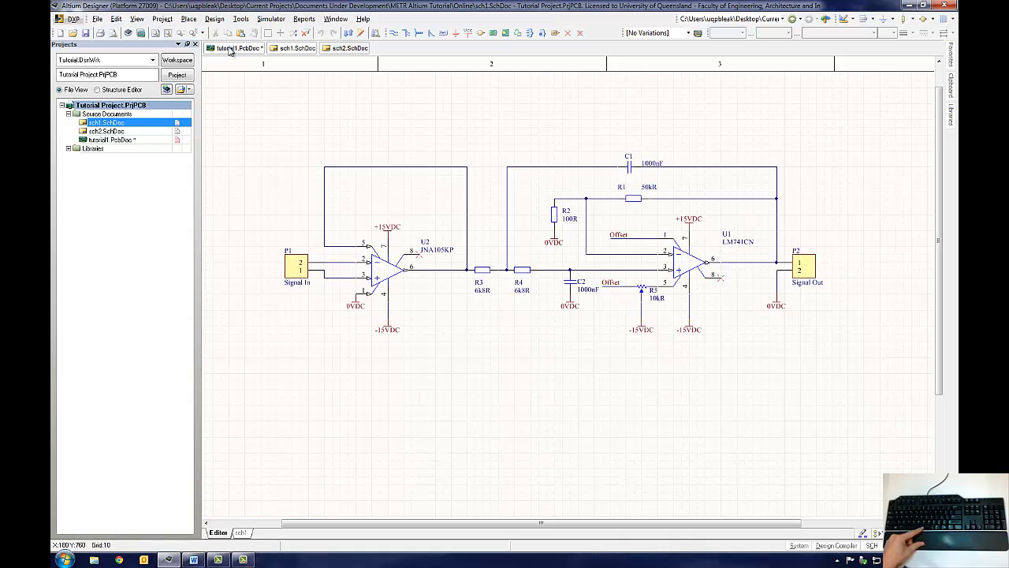
pyautogui.click(230, 48)
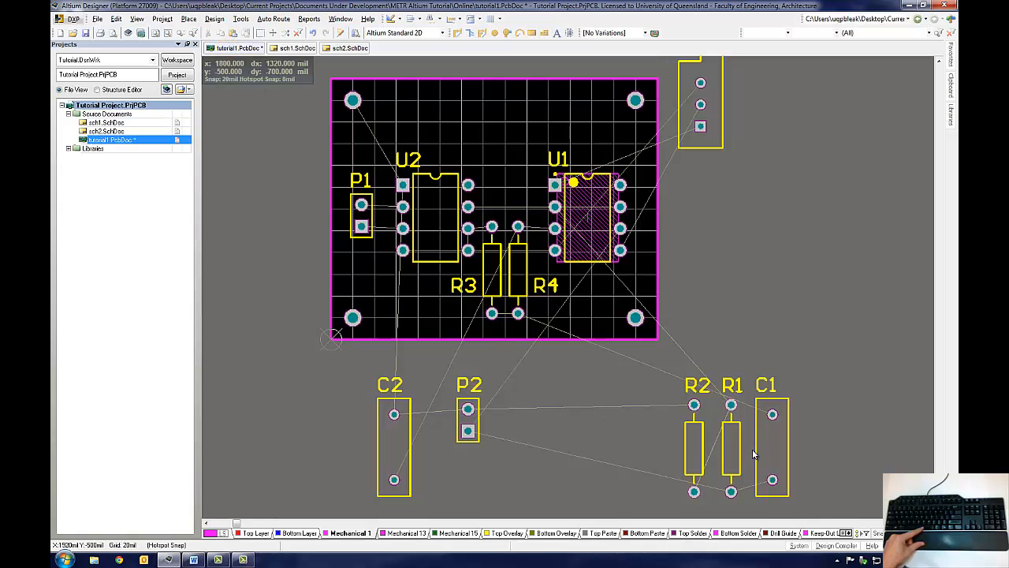
# Step: Move C1 onto the board below U1 rotated horizontally, and place C2 vertically above R4
pyautogui.moveTo(753, 414); pyautogui.dragTo(590, 289)
pyautogui.press('space')
pyautogui.press('space')
pyautogui.press('space')
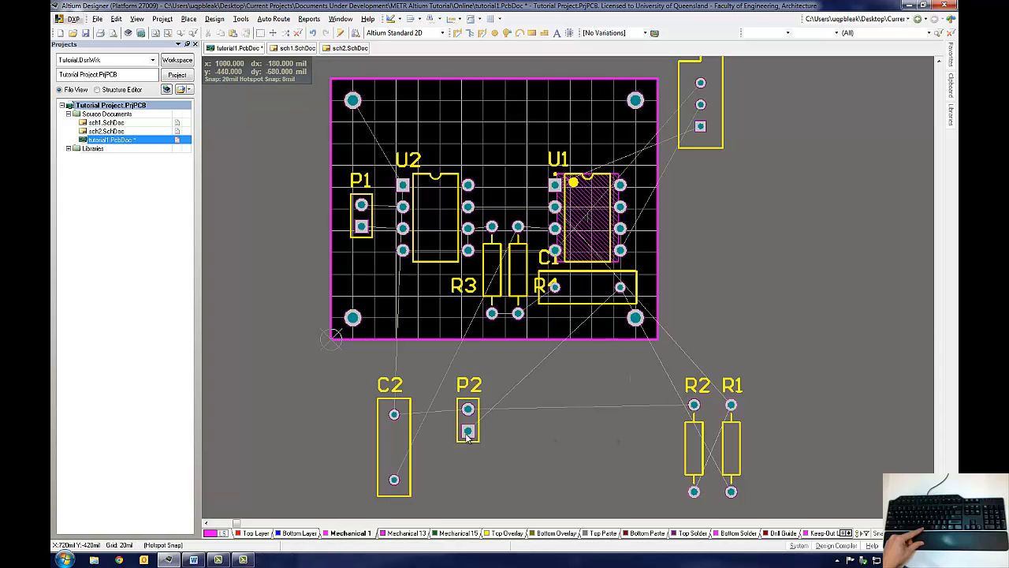
pyautogui.moveTo(390, 449); pyautogui.dragTo(521, 165)
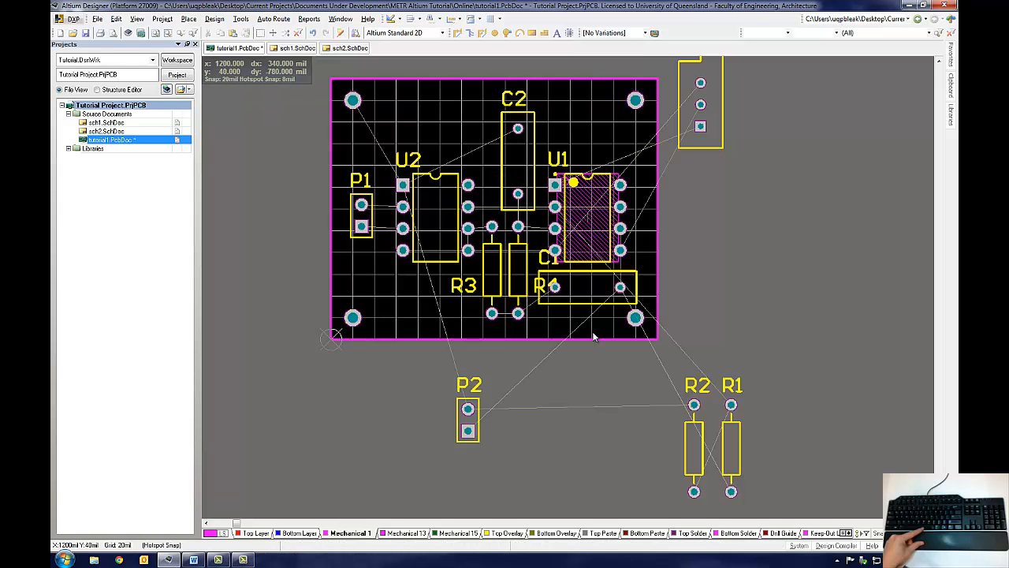
# Step: Move C1's designator below the capacitor and reposition C1 in place
pyautogui.moveTo(547, 261); pyautogui.dragTo(586, 320)
pyautogui.click(541, 287)
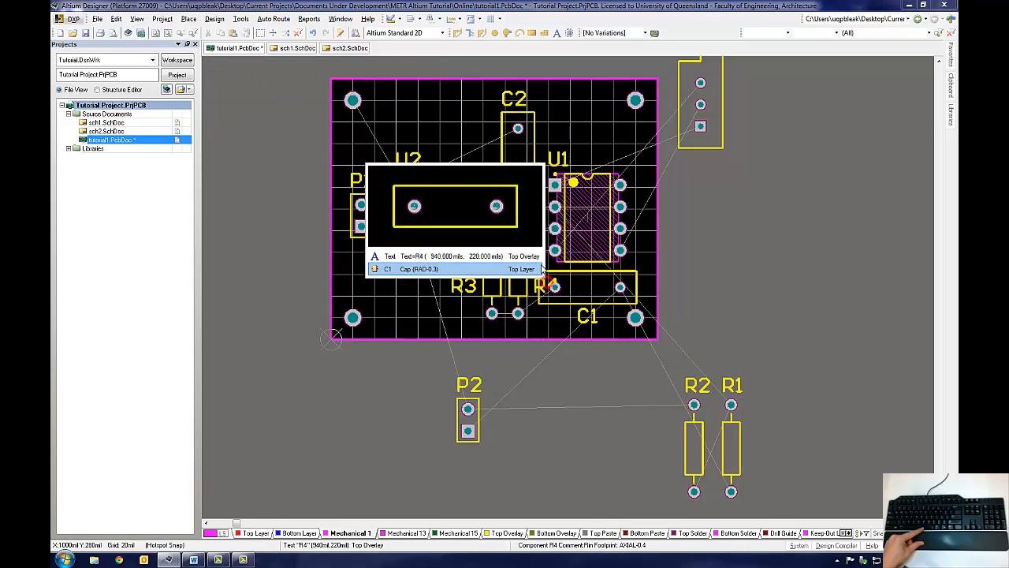
pyautogui.click(520, 272)
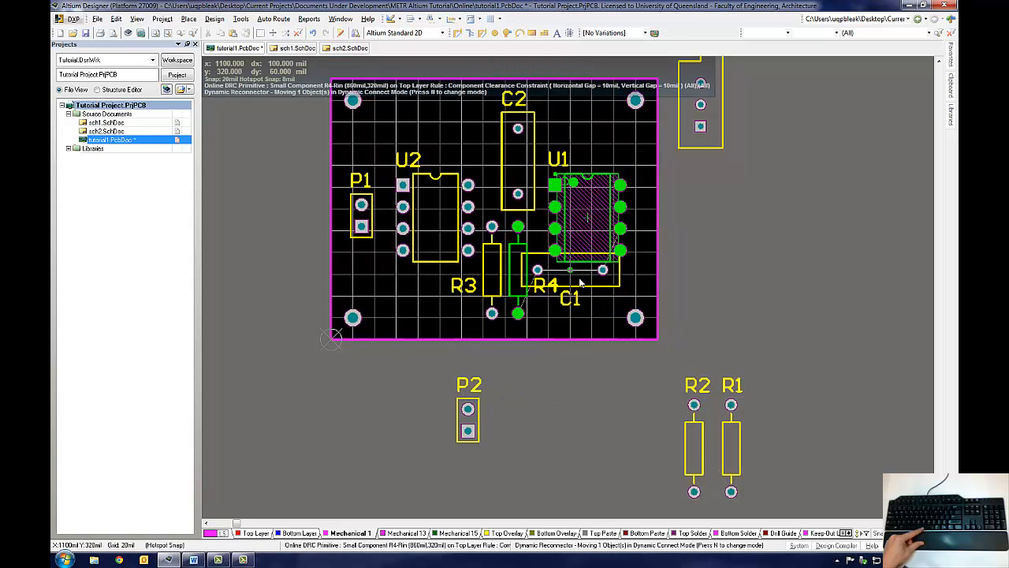
pyautogui.click(588, 294)
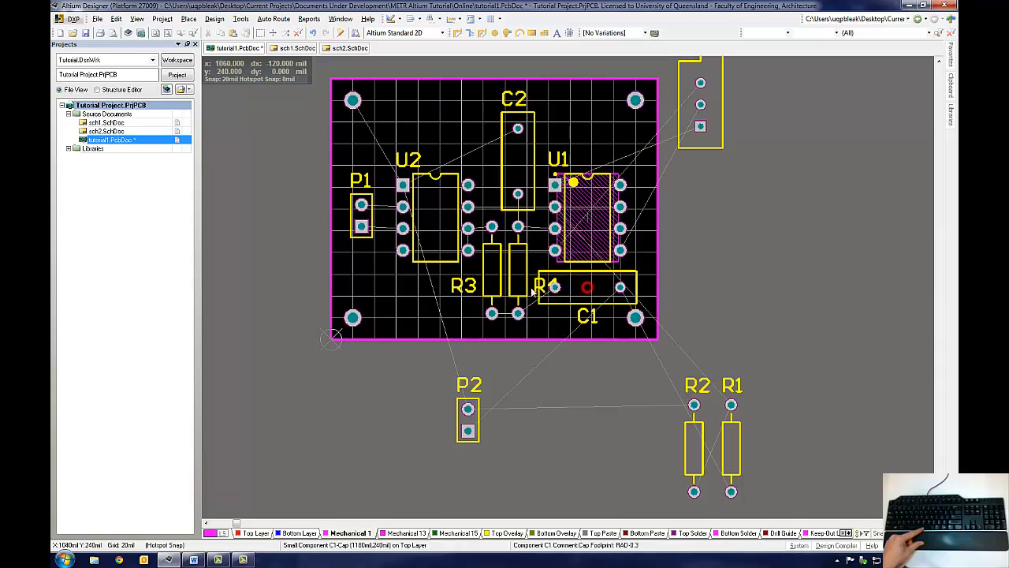
# Step: Rotate R4's designator and move the R3 and R4 designators below their resistors
pyautogui.moveTo(536, 291); pyautogui.dragTo(536, 249)
pyautogui.press('space')
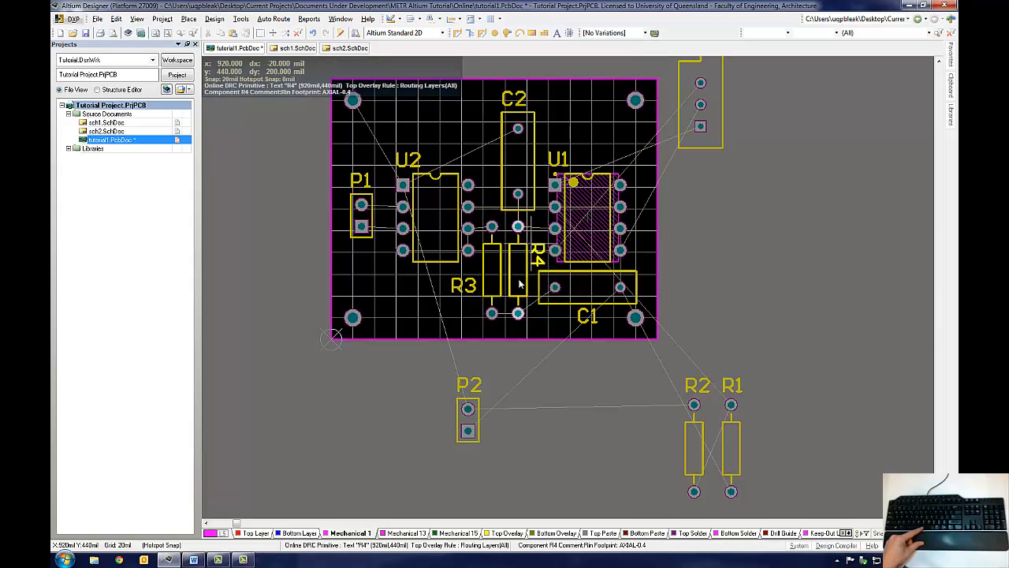
pyautogui.press('space')
pyautogui.moveTo(520, 284); pyautogui.dragTo(509, 335)
pyautogui.moveTo(463, 287); pyautogui.dragTo(477, 336)
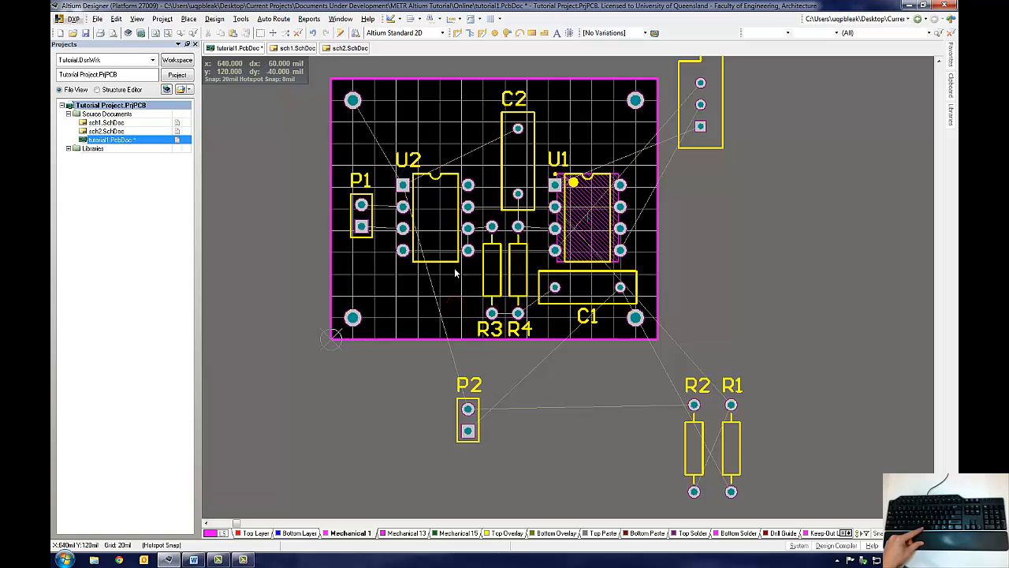
# Step: After checking the schematic, move R5 onto the board's upper right area and rotate it
pyautogui.click(298, 49)
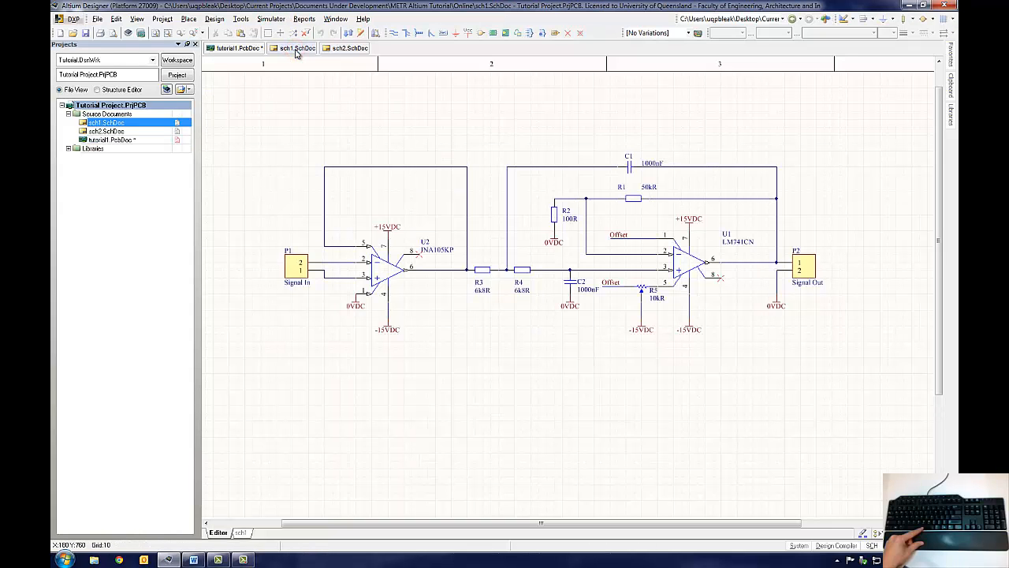
pyautogui.click(244, 50)
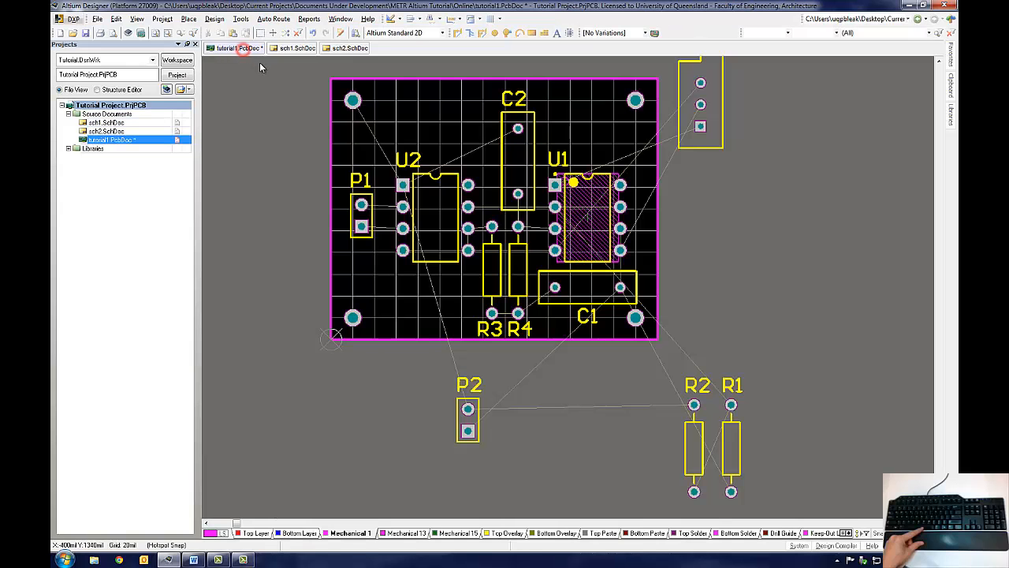
pyautogui.moveTo(719, 293); pyautogui.dragTo(717, 345, button='right')
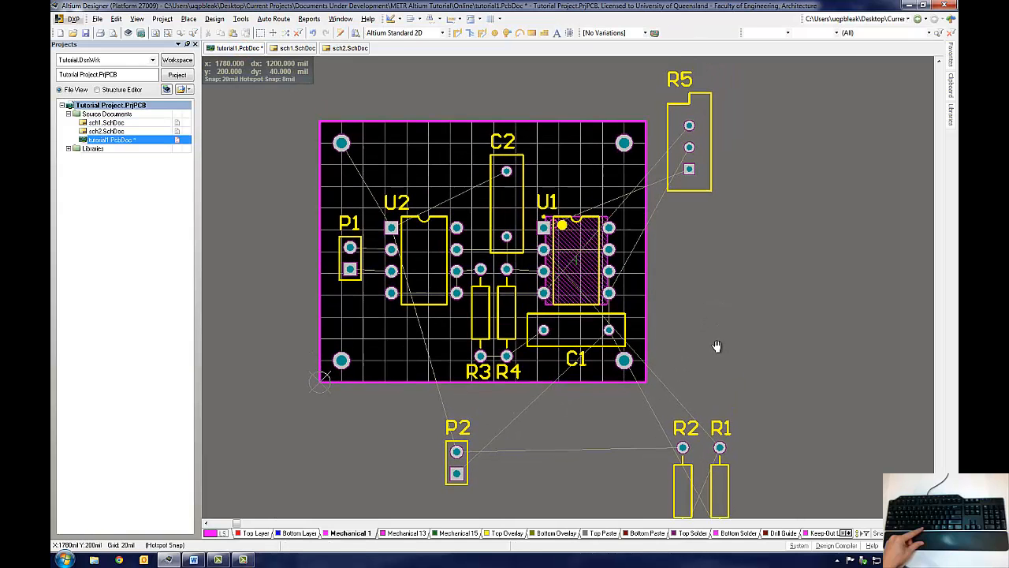
pyautogui.moveTo(706, 161); pyautogui.dragTo(593, 175)
pyautogui.press('space')
pyautogui.press('space')
pyautogui.press('space')
# Step: Set R5's layer to Bottom Layer in its component properties
pyautogui.doubleClick(611, 189)
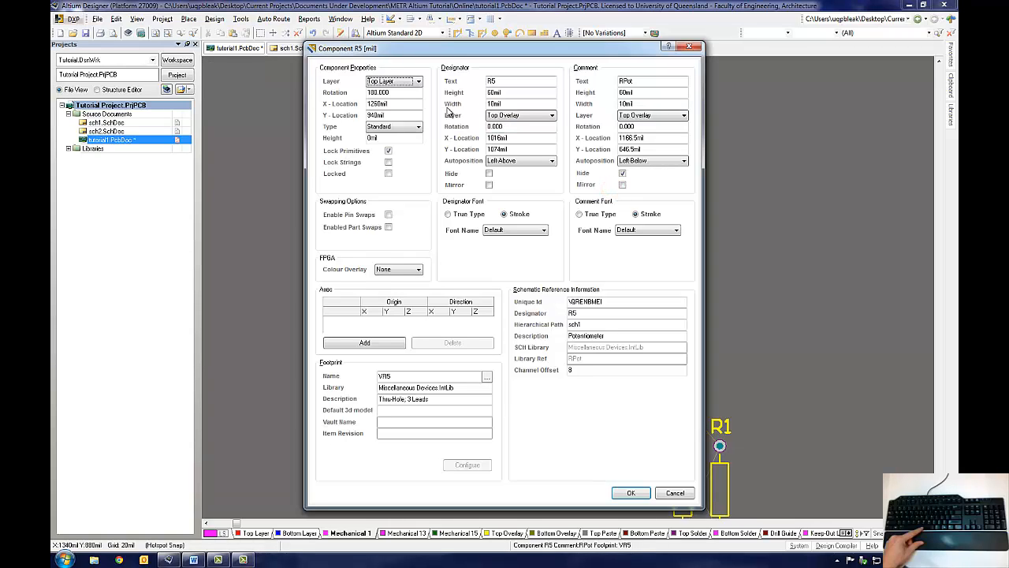
pyautogui.click(416, 83)
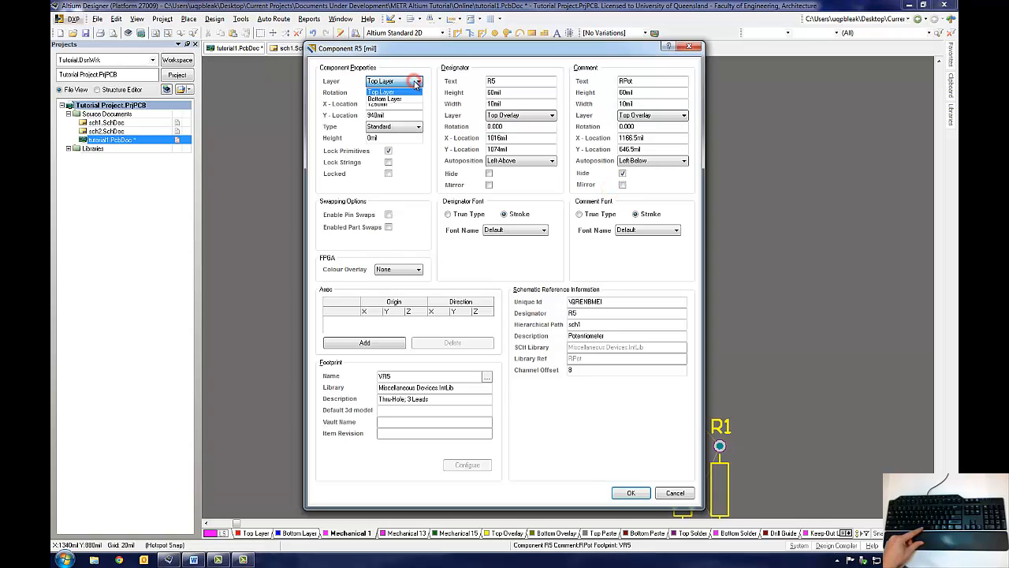
pyautogui.click(398, 100)
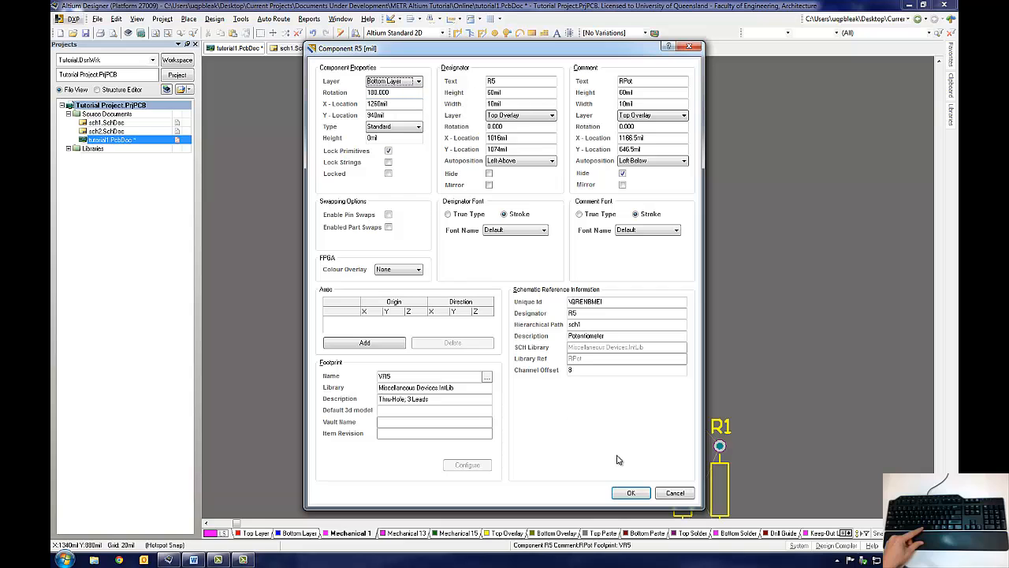
pyautogui.click(631, 493)
# Step: Move R5 to the board's lower edge beside C1, rotating it
pyautogui.moveTo(574, 224); pyautogui.dragTo(554, 358)
pyautogui.press('space')
pyautogui.press('space')
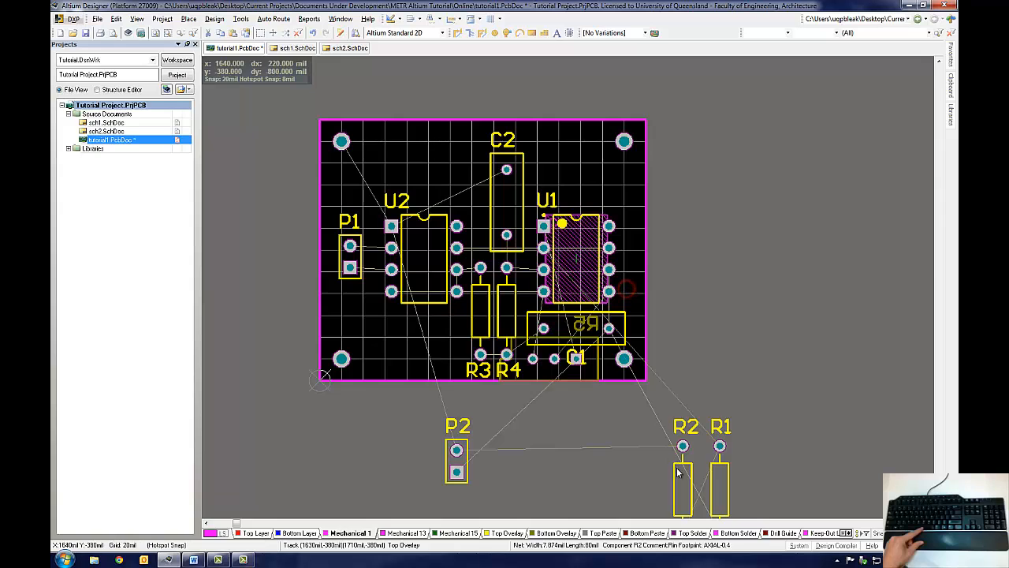
# Step: Move R2 horizontally onto the board's lower-left area, checking the schematic
pyautogui.moveTo(683, 477); pyautogui.dragTo(411, 341)
pyautogui.press('space')
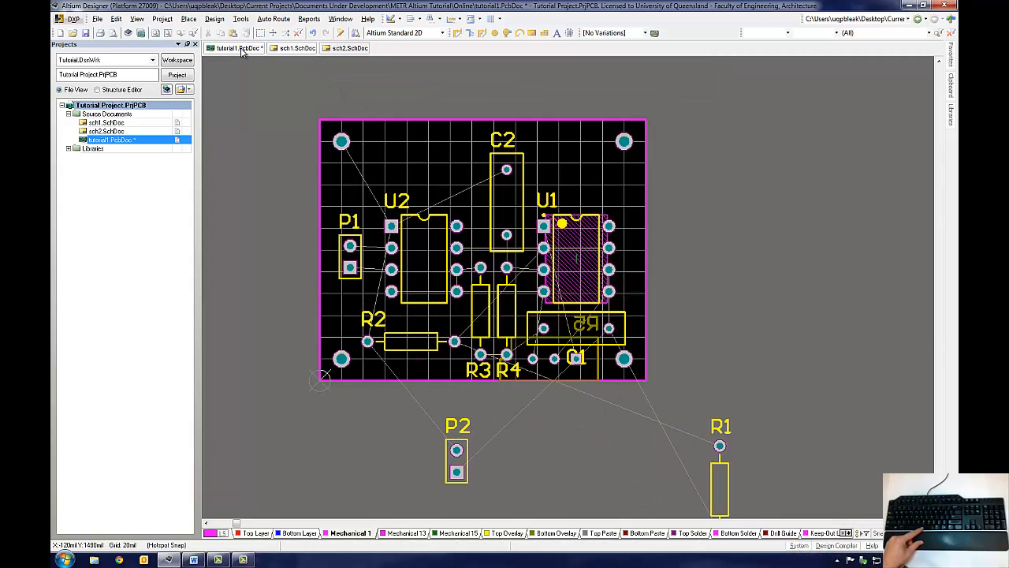
pyautogui.click(298, 48)
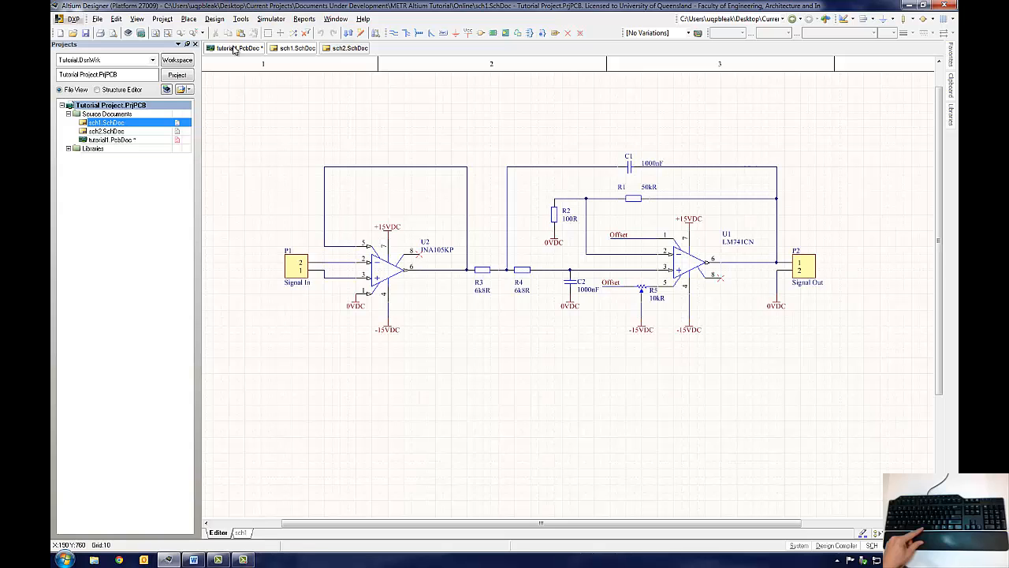
pyautogui.click(234, 48)
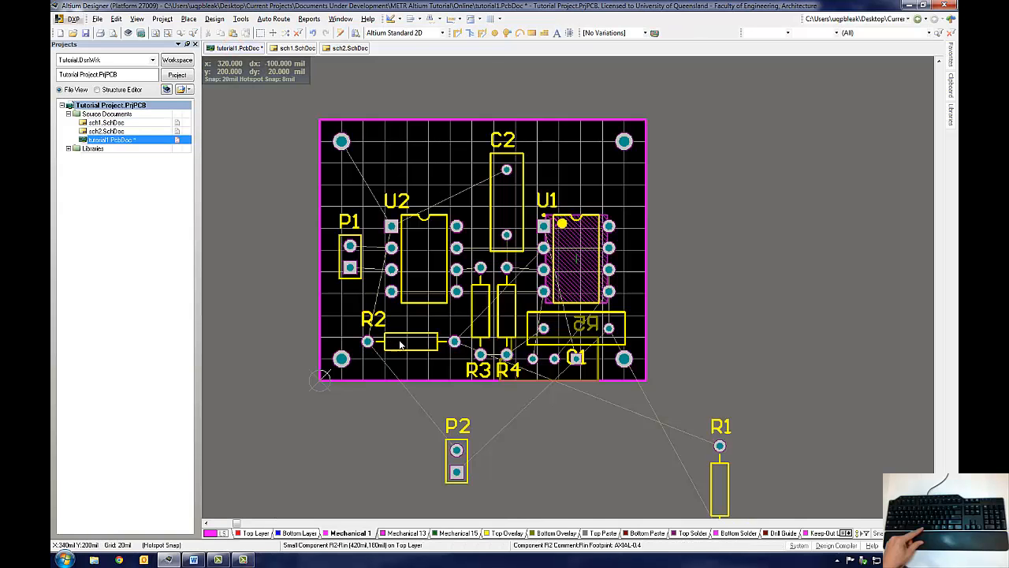
# Step: Move R2 horizontally to the board's upper right and shift C2 slightly left
pyautogui.moveTo(411, 341); pyautogui.dragTo(463, 312)
pyautogui.moveTo(509, 214); pyautogui.dragTo(485, 203)
pyautogui.moveTo(464, 313); pyautogui.dragTo(564, 162)
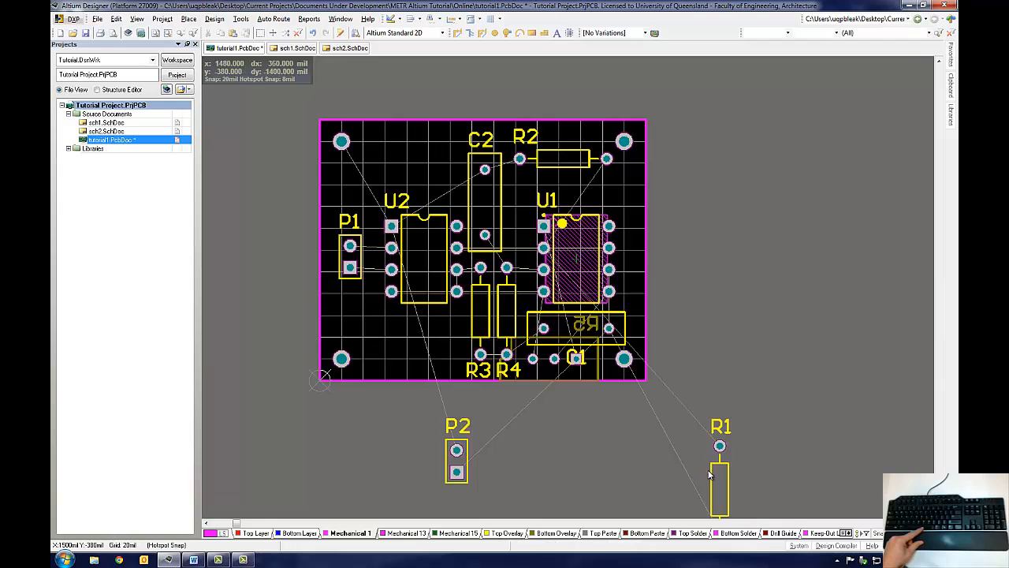
# Step: Place R1 vertically right of U1, lower R2 slightly, and bring P2 onto the board rotated
pyautogui.moveTo(714, 477); pyautogui.dragTo(631, 229)
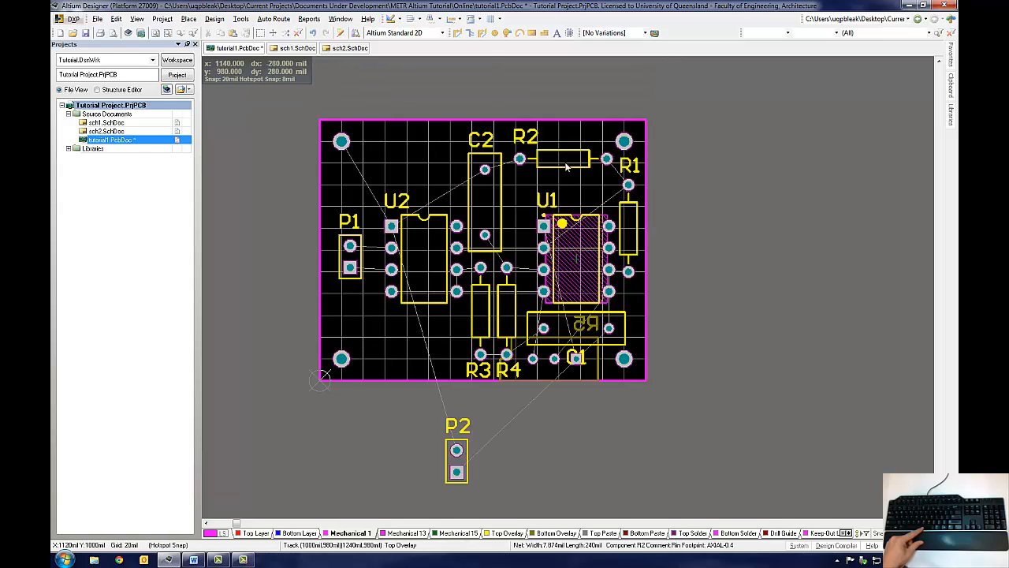
pyautogui.moveTo(564, 163); pyautogui.dragTo(564, 175)
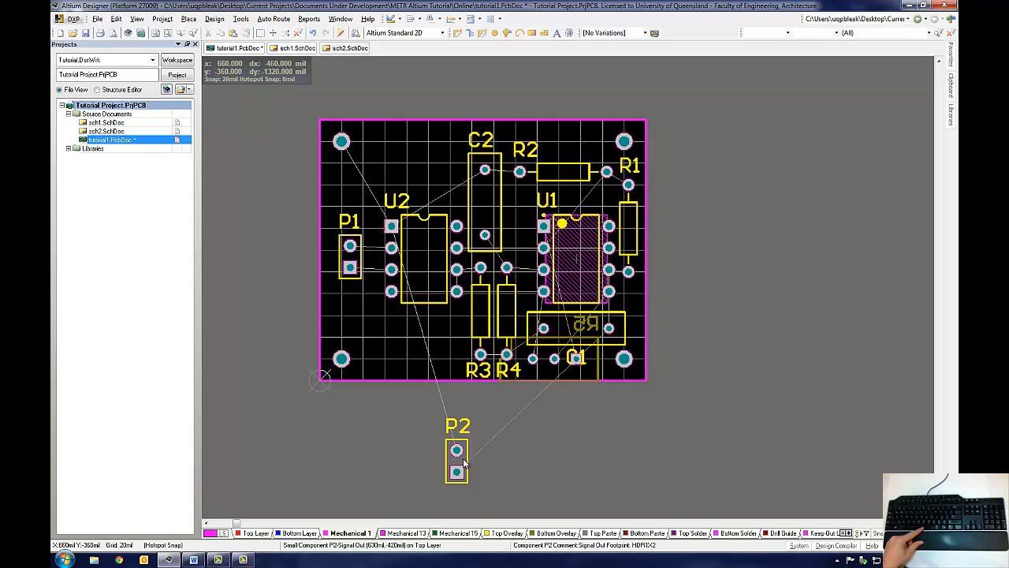
pyautogui.moveTo(464, 465); pyautogui.dragTo(585, 146)
pyautogui.press('space')
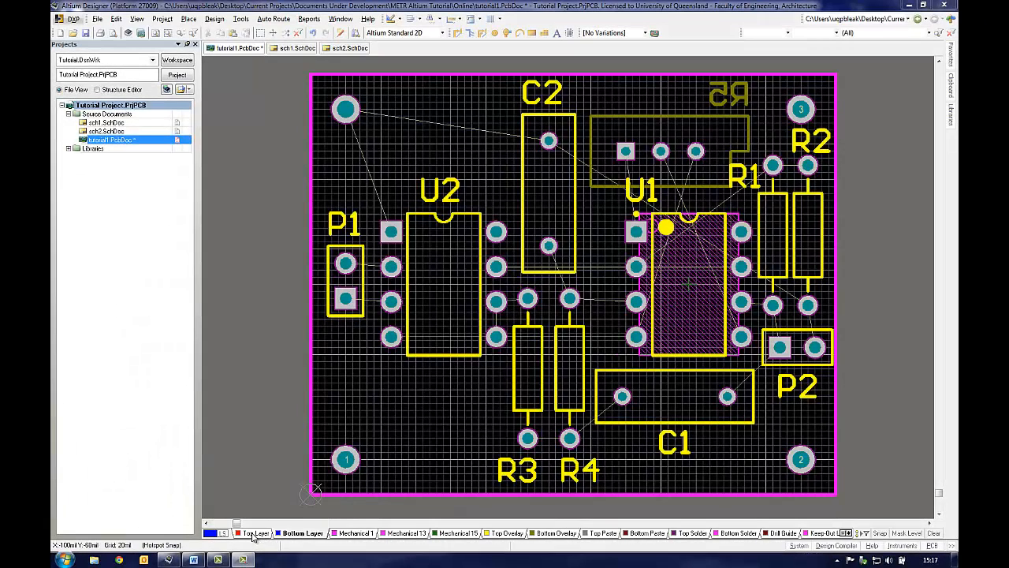
# Step: On the top layer, route NetR3_2 tracks from U2 pin 6 to R3's upper pin and from U2 pin 5 to pin 6
pyautogui.click(252, 534)
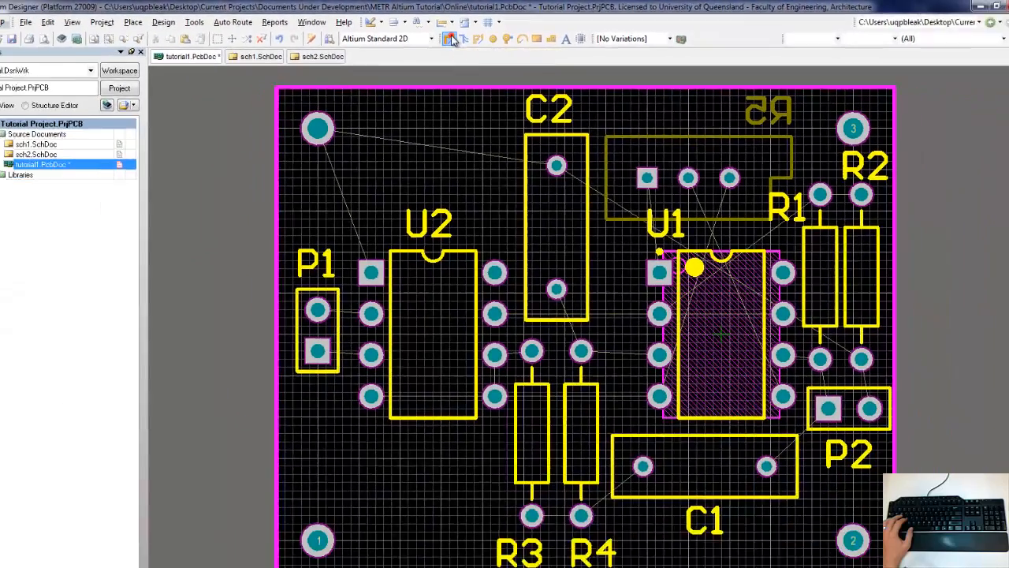
pyautogui.click(416, 63)
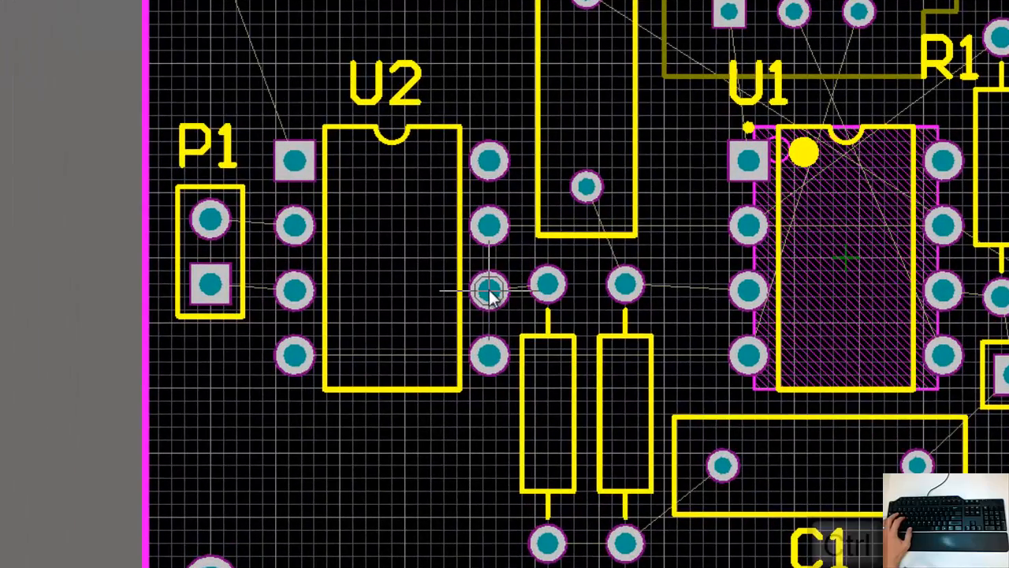
pyautogui.keyDown('ctrl'); pyautogui.scroll(2, 495, 297); pyautogui.keyUp('ctrl')
pyautogui.keyDown('ctrl'); pyautogui.scroll(5, 489, 292); pyautogui.keyUp('ctrl')
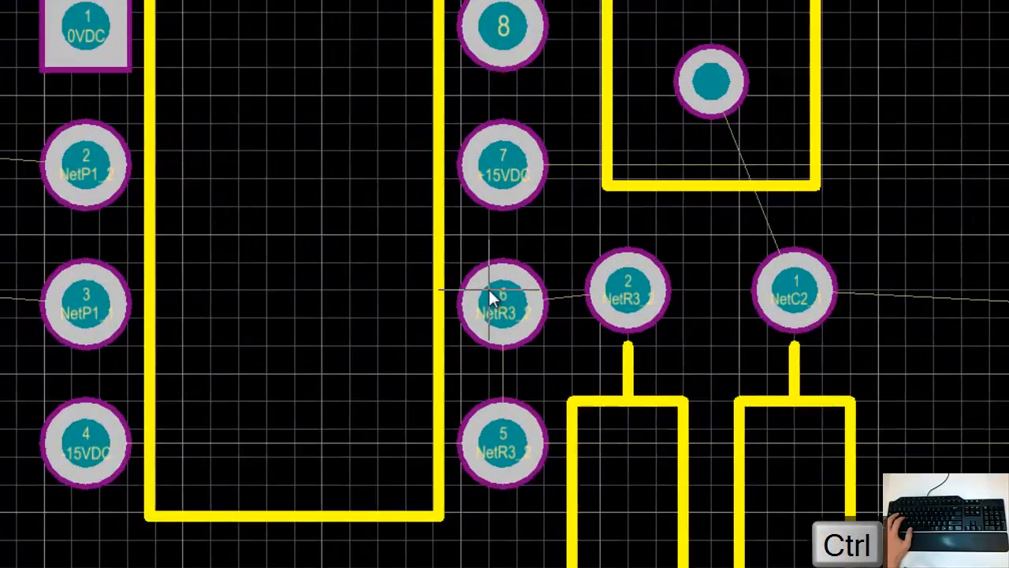
pyautogui.keyDown('ctrl'); pyautogui.scroll(1, 488, 289); pyautogui.keyUp('ctrl')
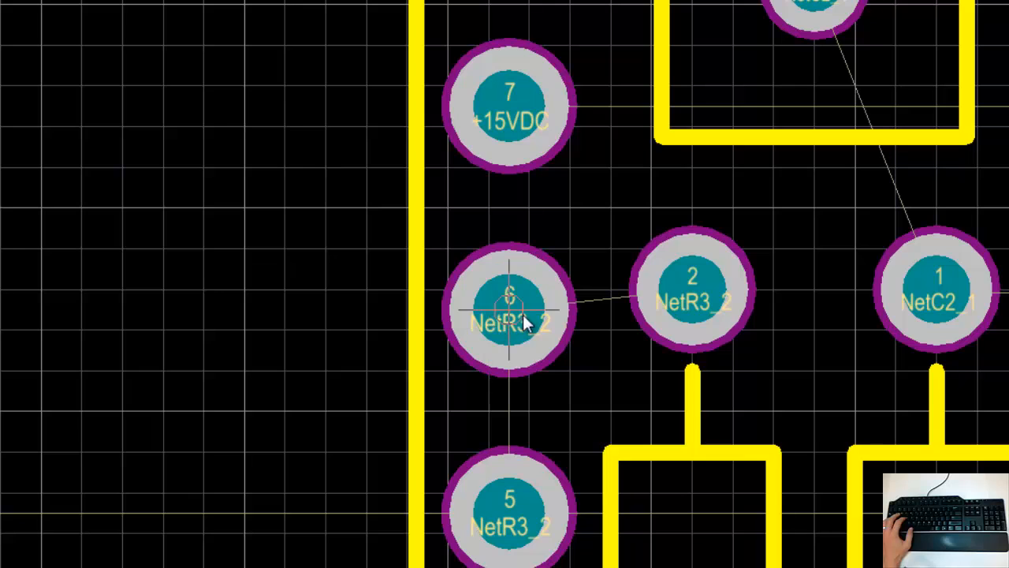
pyautogui.click(510, 315)
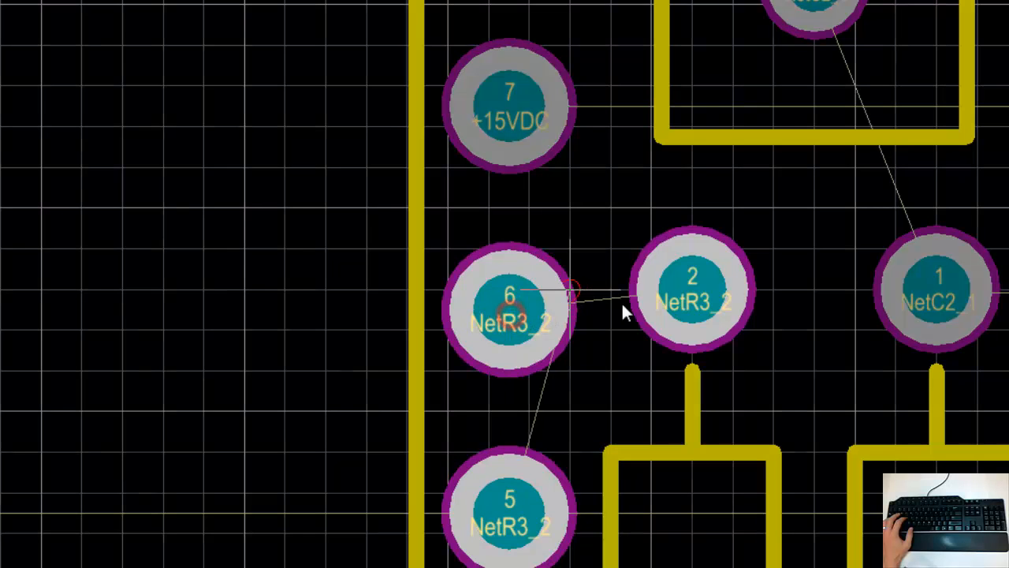
pyautogui.click(697, 291)
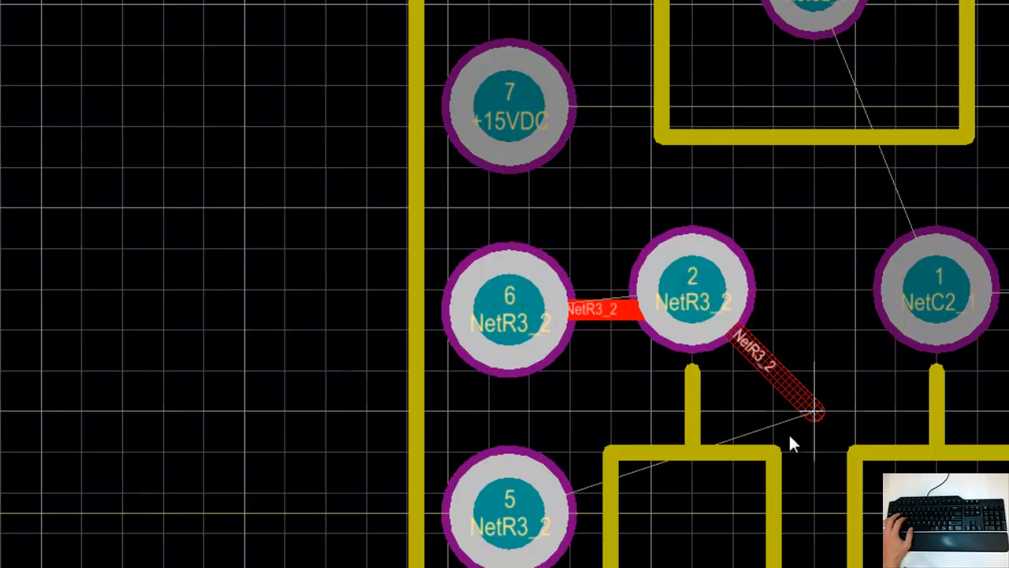
pyautogui.rightClick(765, 423)
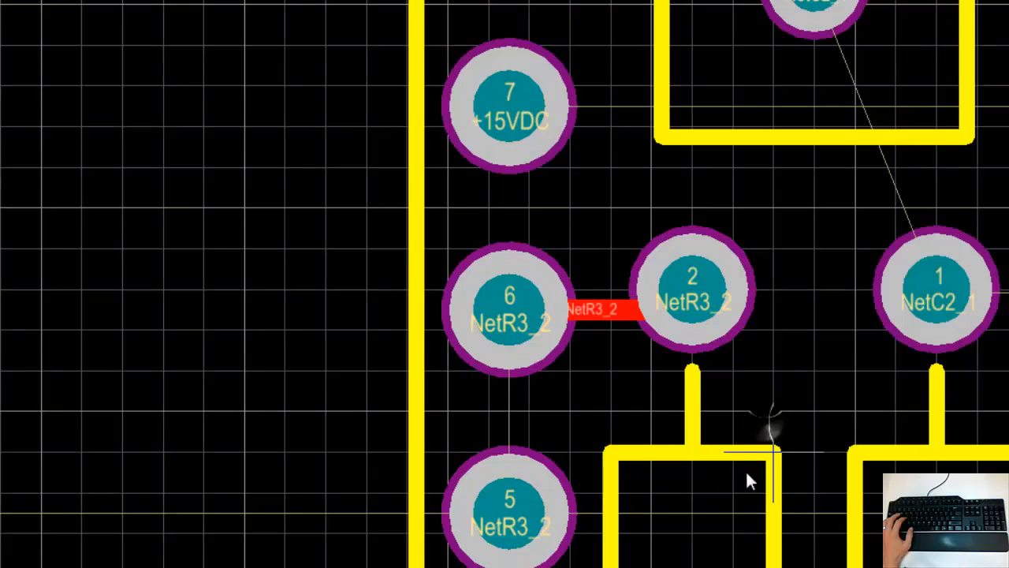
pyautogui.click(506, 511)
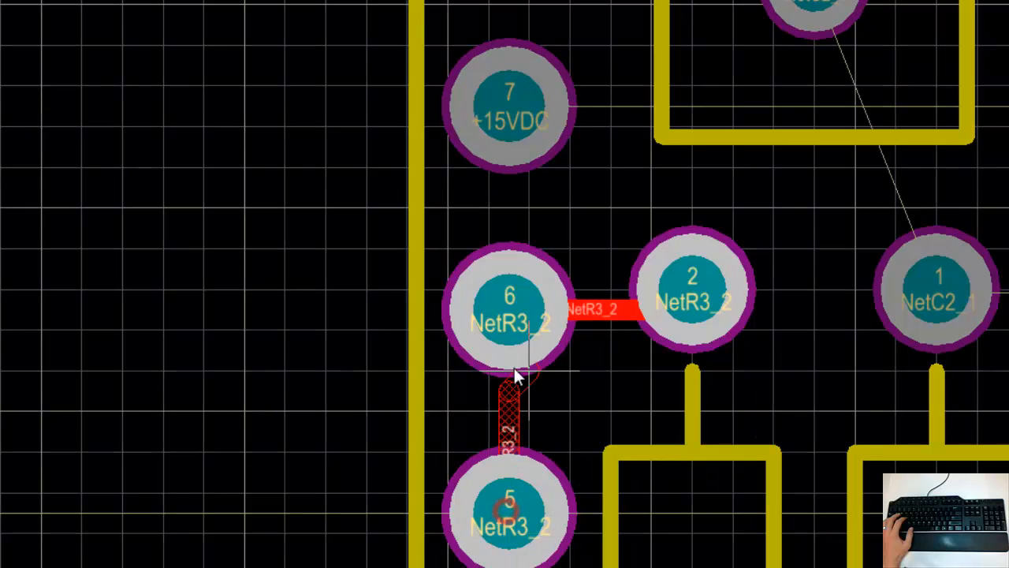
pyautogui.click(513, 311)
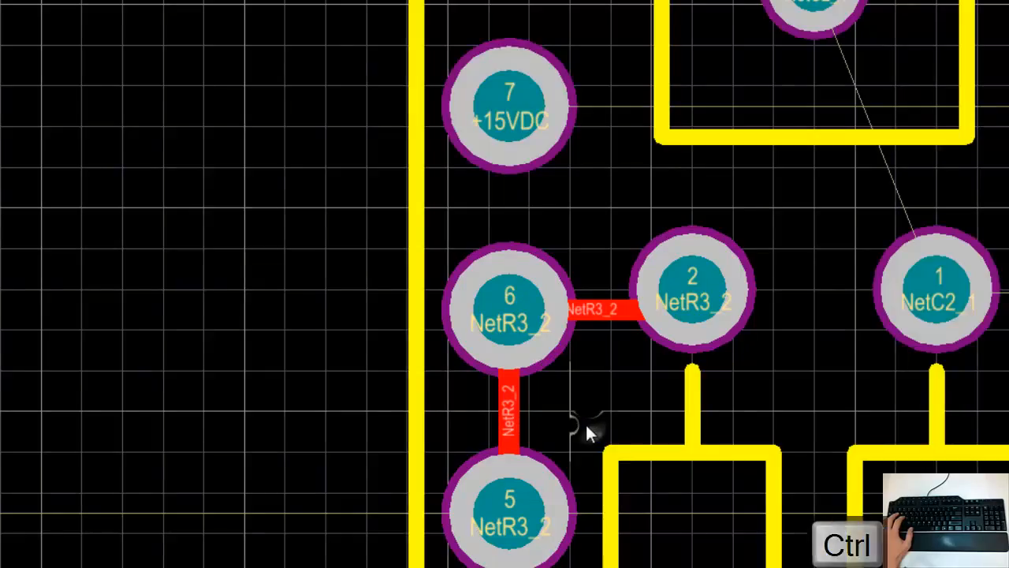
# Step: Route NetC2_1 from C2's lower pin down to R4's upper pin and across to U1 pin 3
pyautogui.keyDown('ctrl'); pyautogui.scroll(-2, 586, 425); pyautogui.keyUp('ctrl')
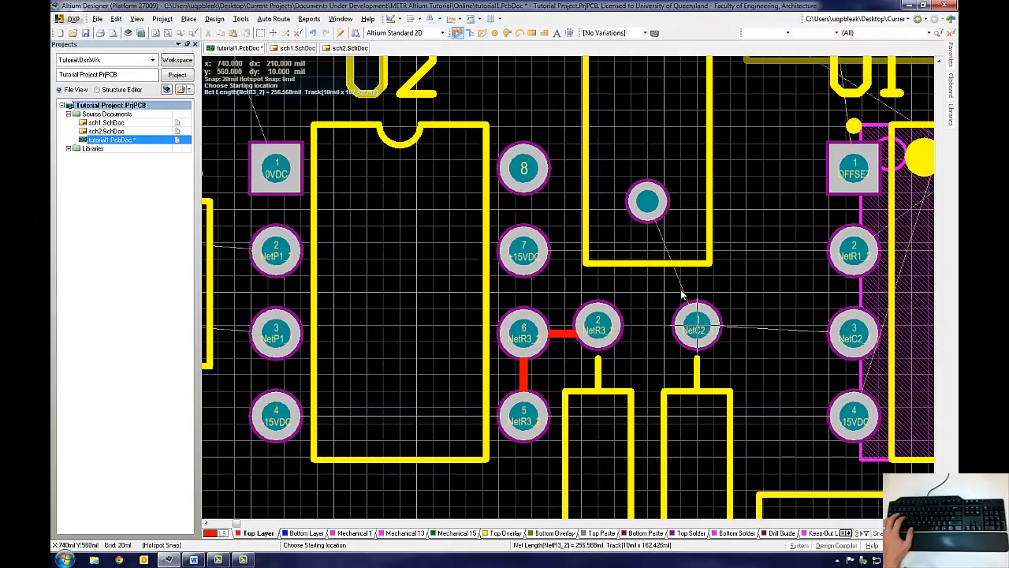
pyautogui.keyDown('ctrl'); pyautogui.scroll(2, 683, 294); pyautogui.keyUp('ctrl')
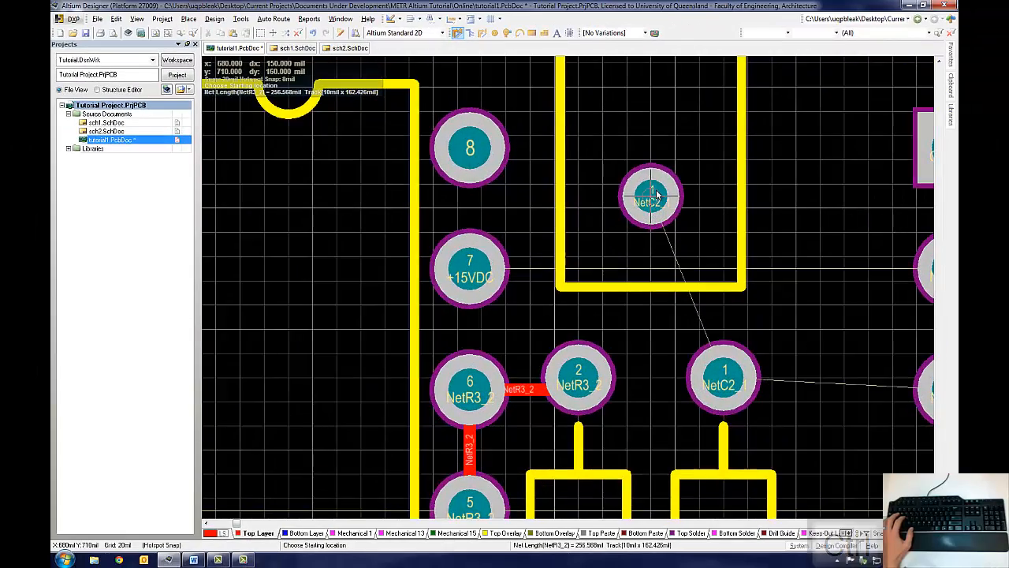
pyautogui.click(678, 259)
pyautogui.press('space')
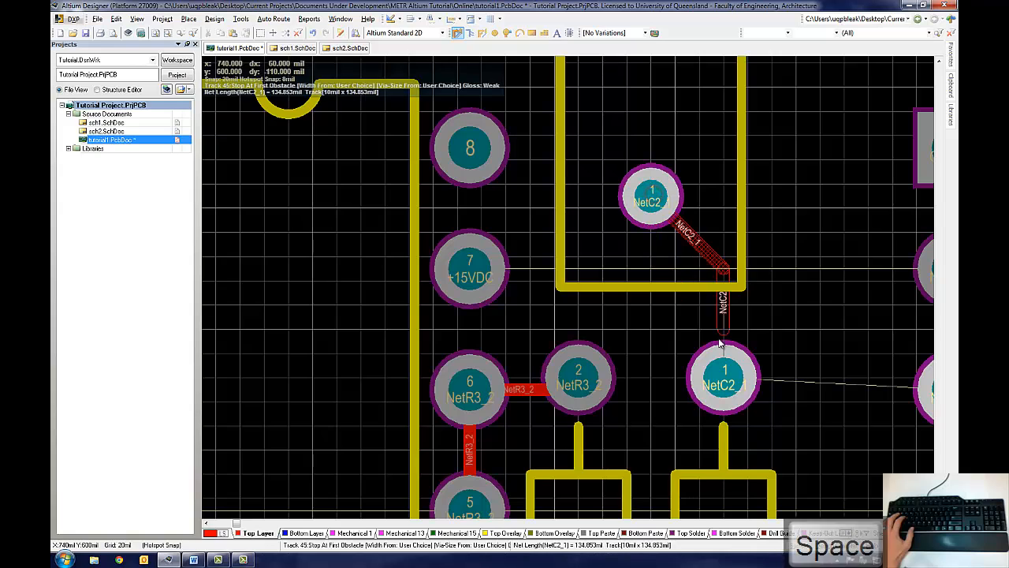
pyautogui.click(724, 380)
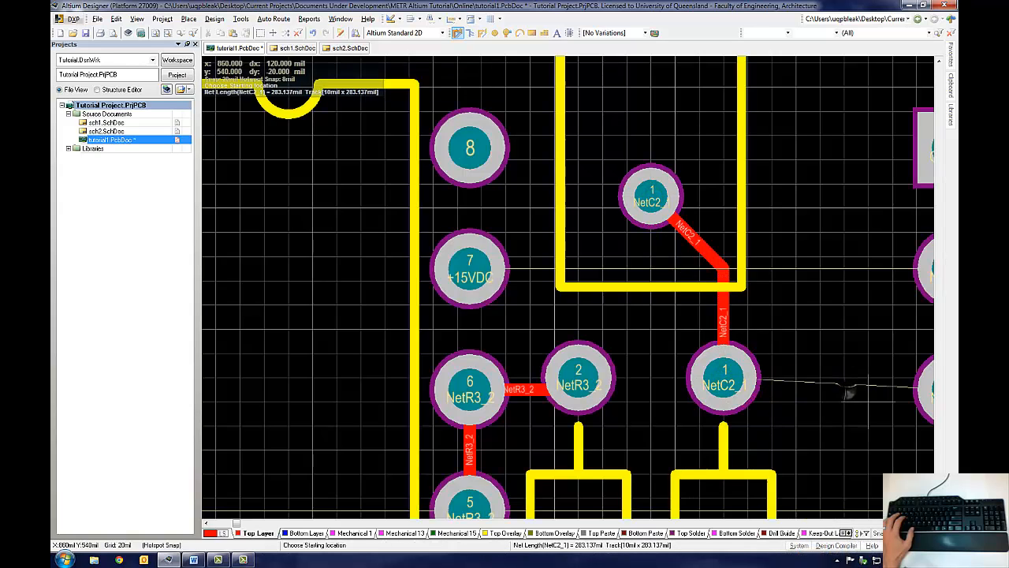
pyautogui.moveTo(848, 393); pyautogui.dragTo(657, 395, button='right')
pyautogui.click(533, 382)
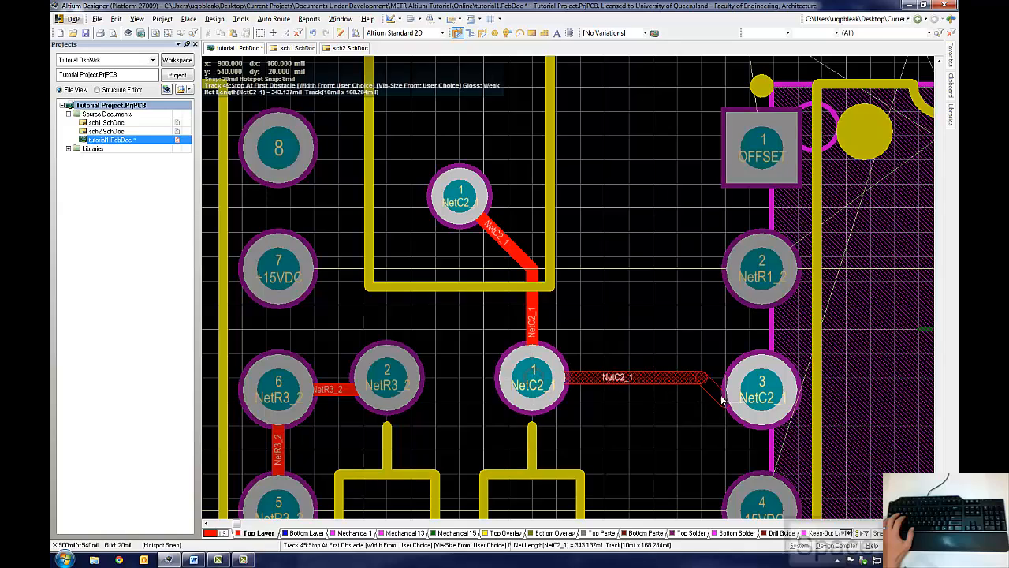
pyautogui.press('space')
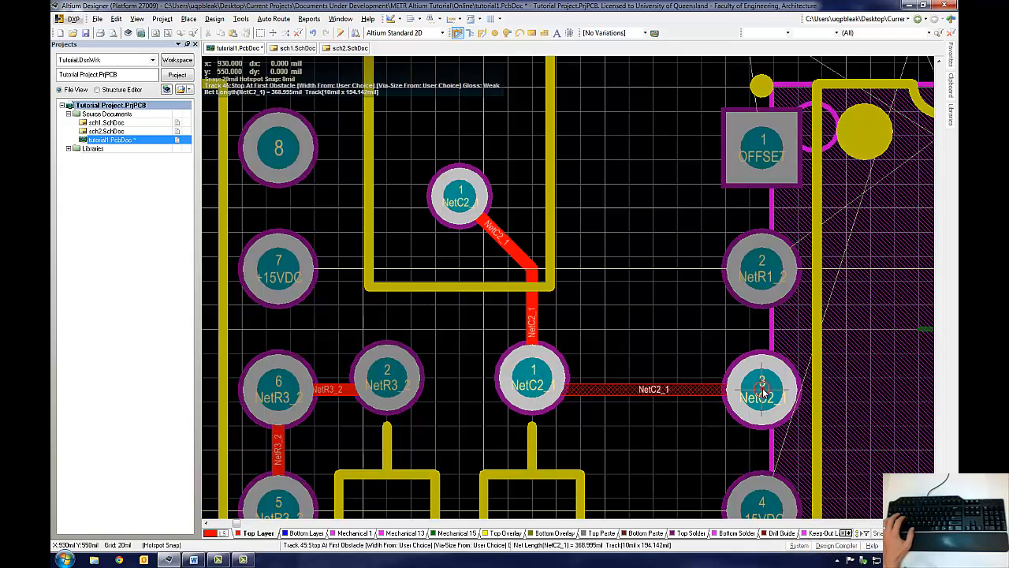
pyautogui.click(762, 389)
# Step: Route NetC1 from R3's lower pin to R4's lower pin and diagonally up to C1's left pin
pyautogui.keyDown('ctrl'); pyautogui.scroll(-3, 612, 396); pyautogui.keyUp('ctrl')
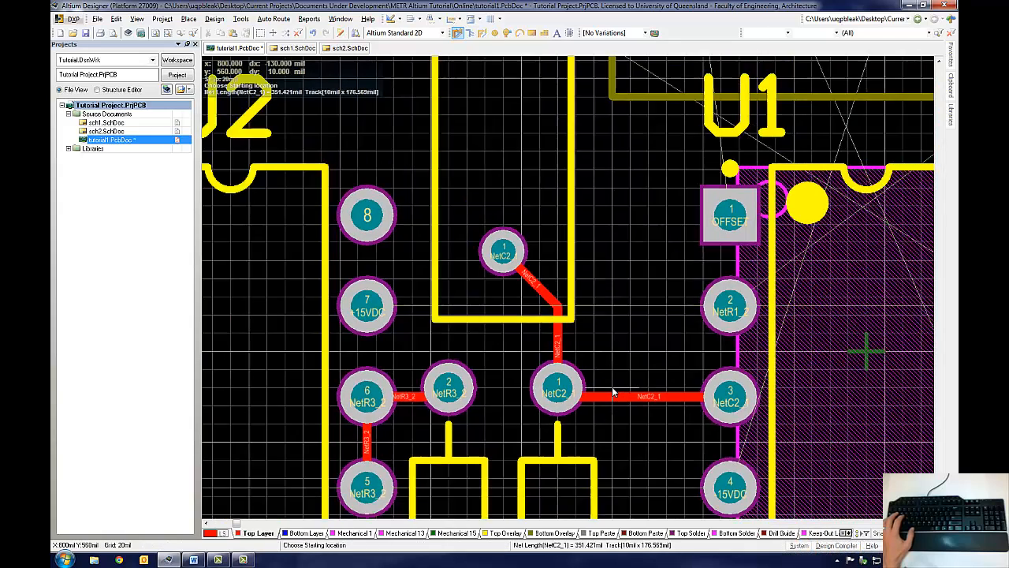
pyautogui.scroll(-2, 552, 418)
pyautogui.keyDown('ctrl'); pyautogui.scroll(3, 533, 439); pyautogui.keyUp('ctrl')
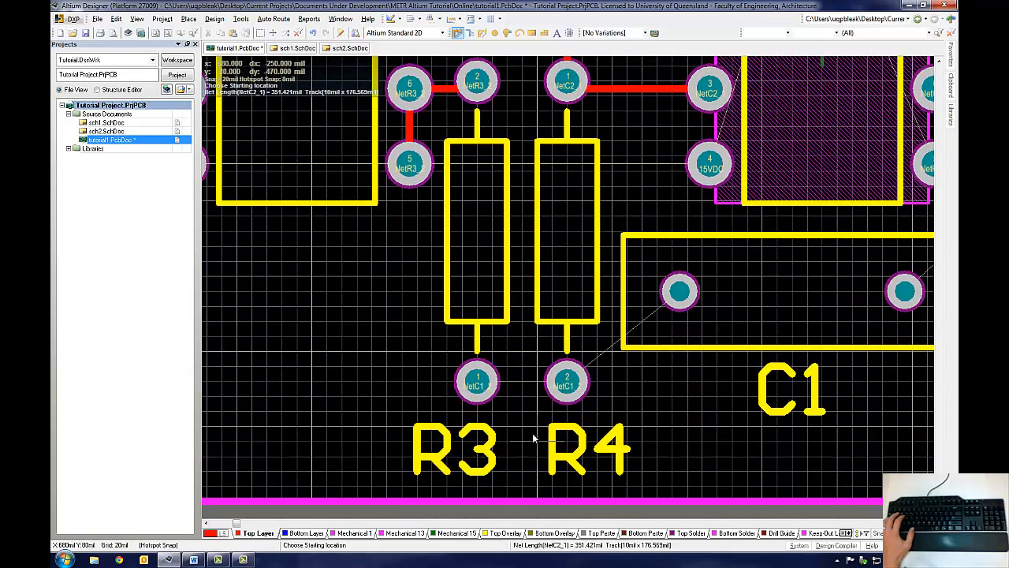
pyautogui.click(477, 383)
pyautogui.click(569, 384)
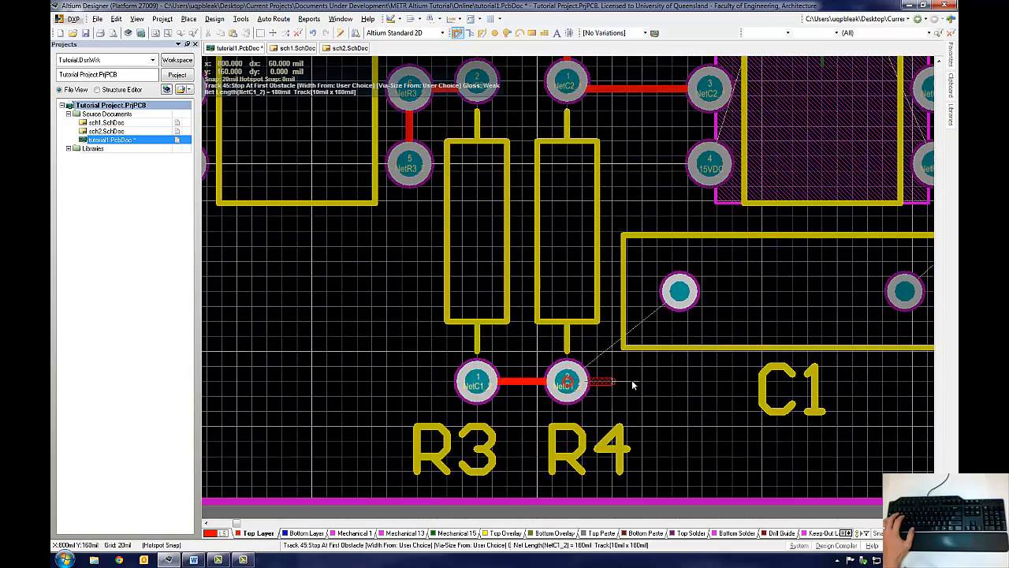
pyautogui.press('space')
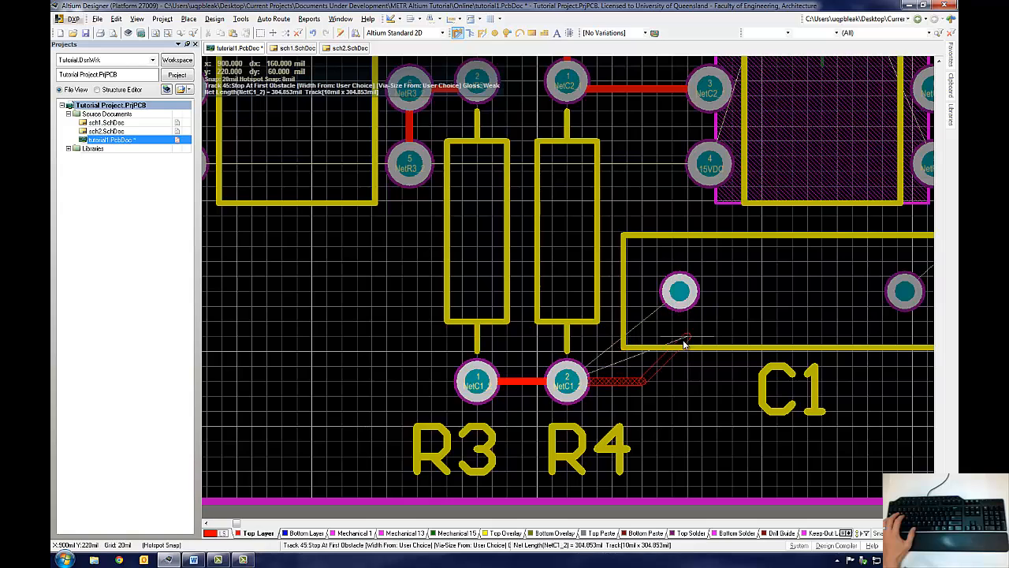
pyautogui.click(680, 291)
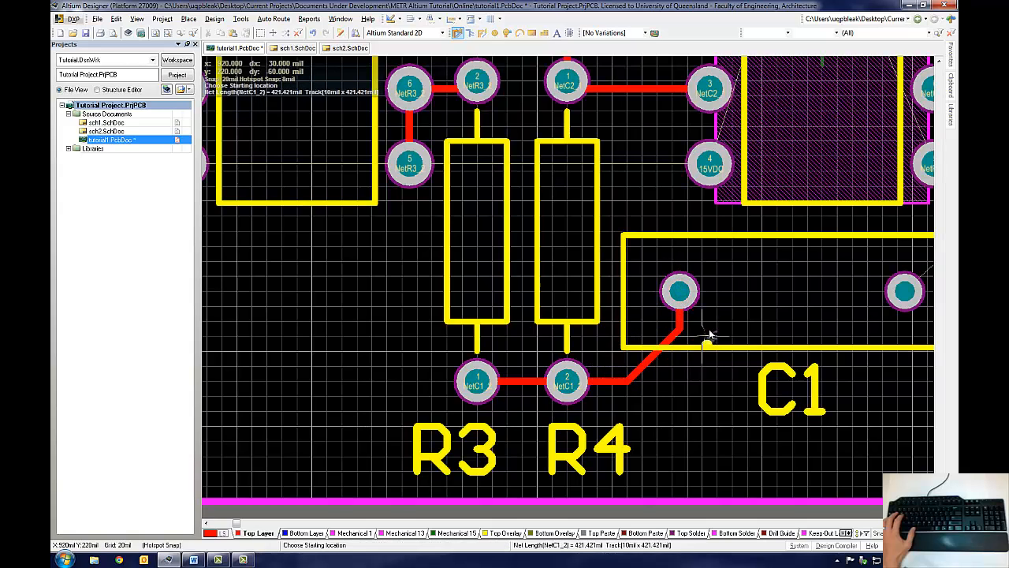
# Step: Route tracks from P1's two pins to U2 pins 2 and 3
pyautogui.keyDown('ctrl'); pyautogui.scroll(-2, 716, 318); pyautogui.keyUp('ctrl')
pyautogui.scroll(5, 722, 367)
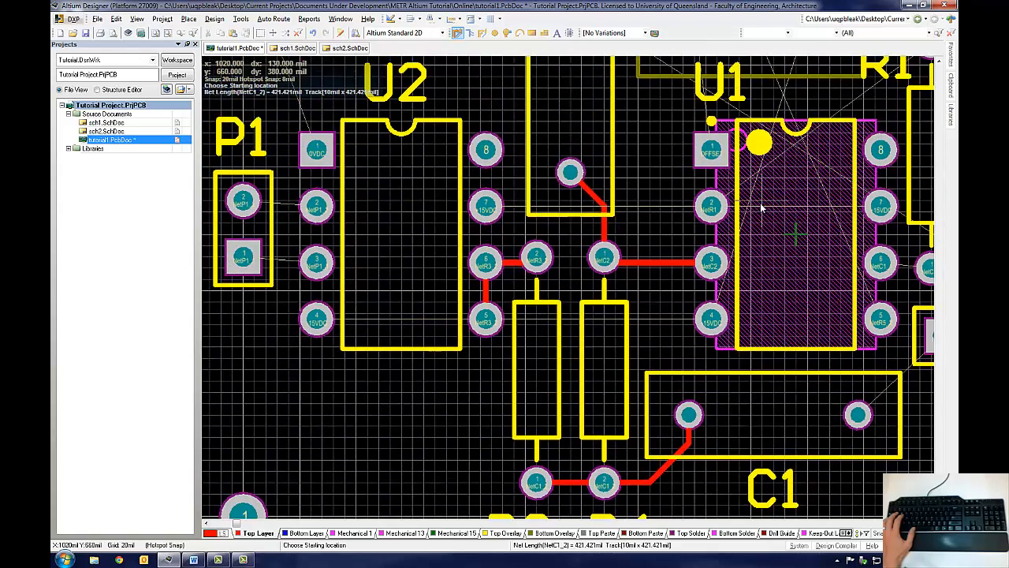
pyautogui.keyDown('shift'); pyautogui.hscroll(-3, 293, 113); pyautogui.keyUp('shift')
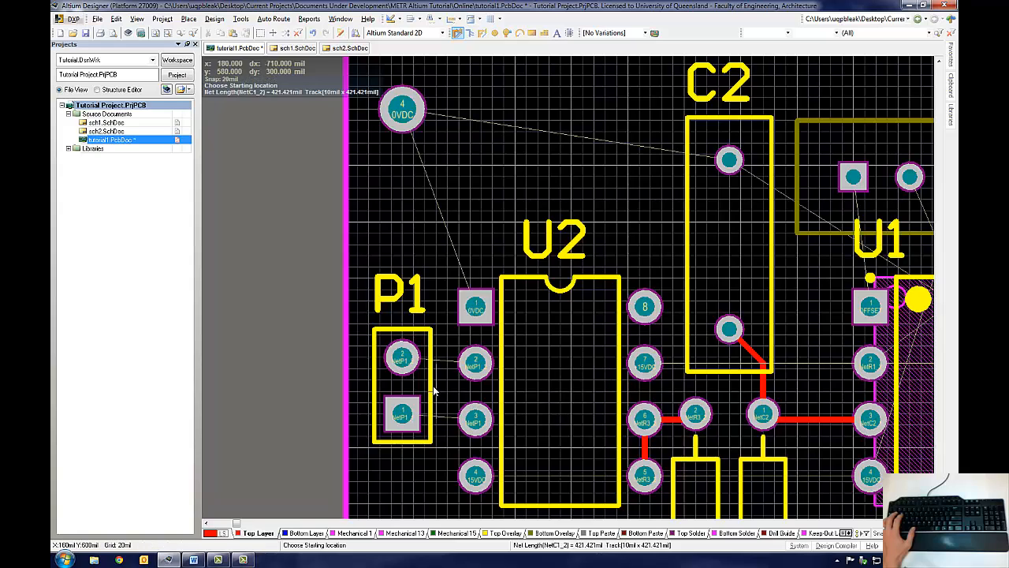
pyautogui.keyDown('ctrl'); pyautogui.scroll(2, 438, 388); pyautogui.keyUp('ctrl')
pyautogui.click(399, 336)
pyautogui.press('space')
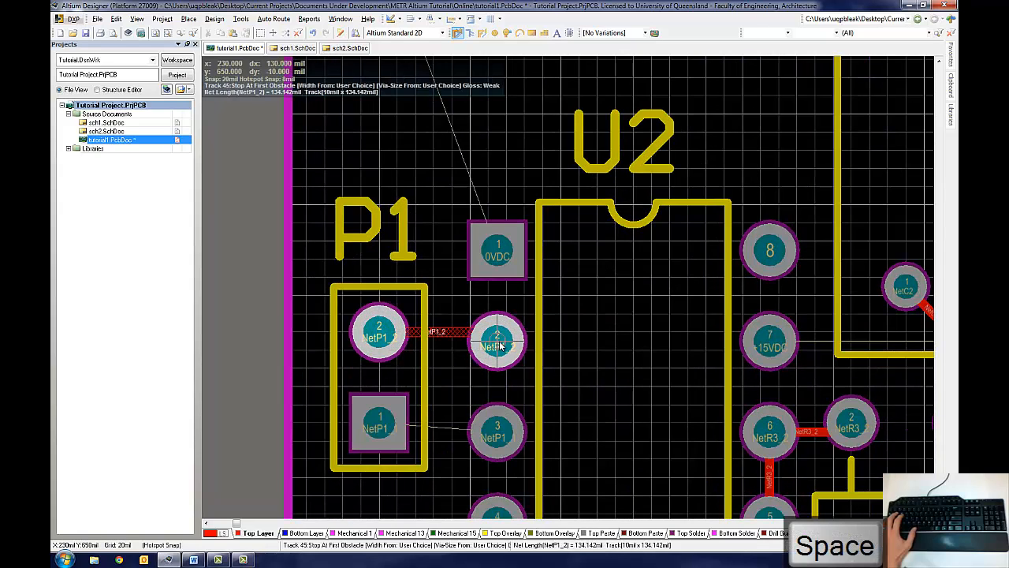
pyautogui.click(499, 344)
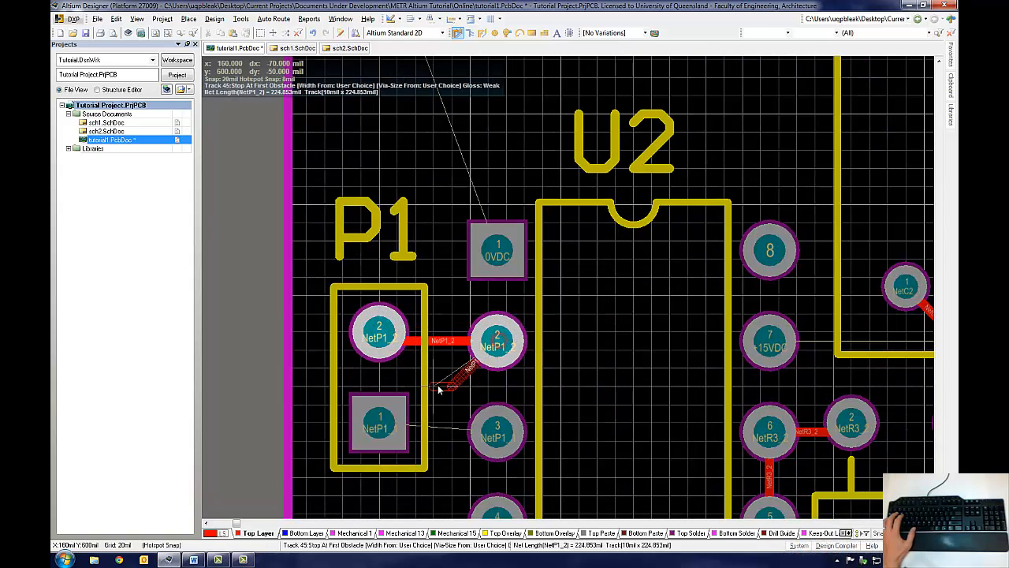
pyautogui.click(386, 427)
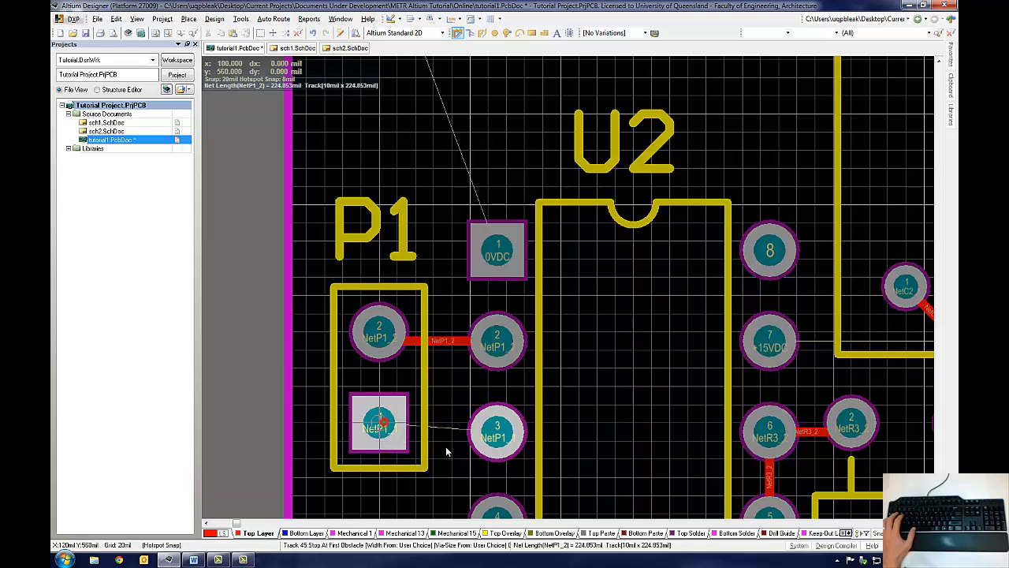
pyautogui.click(498, 436)
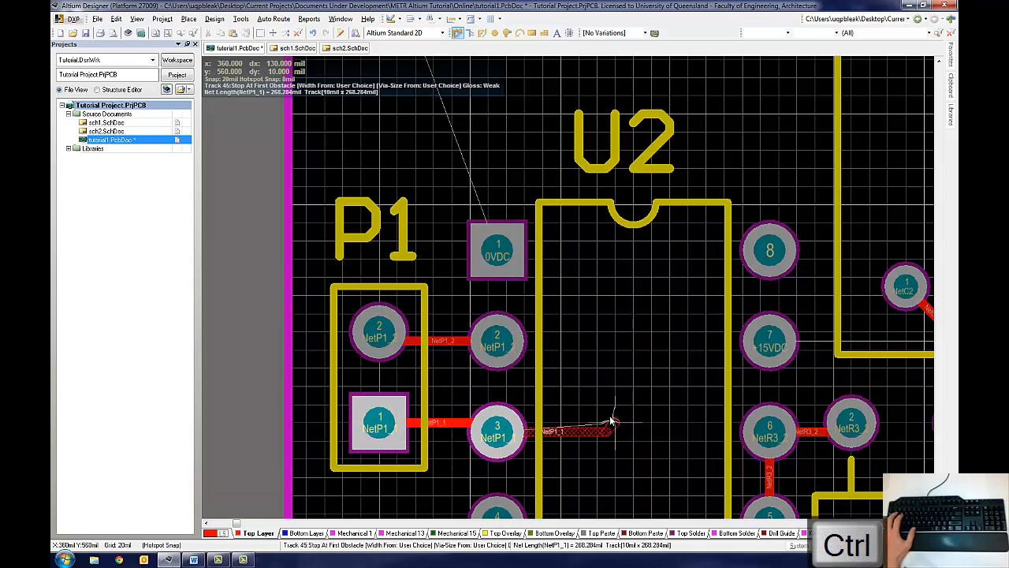
# Step: Route NetC1_1 from U1 pin 6 to R1's lower pin and down to P2's square pin
pyautogui.keyDown('ctrl'); pyautogui.scroll(-2, 612, 413); pyautogui.keyUp('ctrl')
pyautogui.scroll(-3, 655, 442)
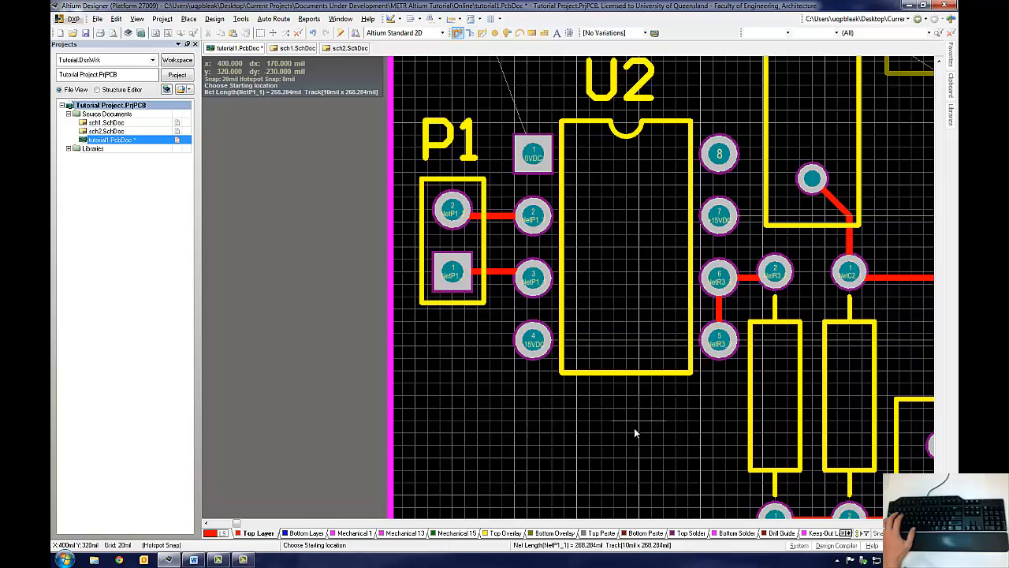
pyautogui.moveTo(933, 426)
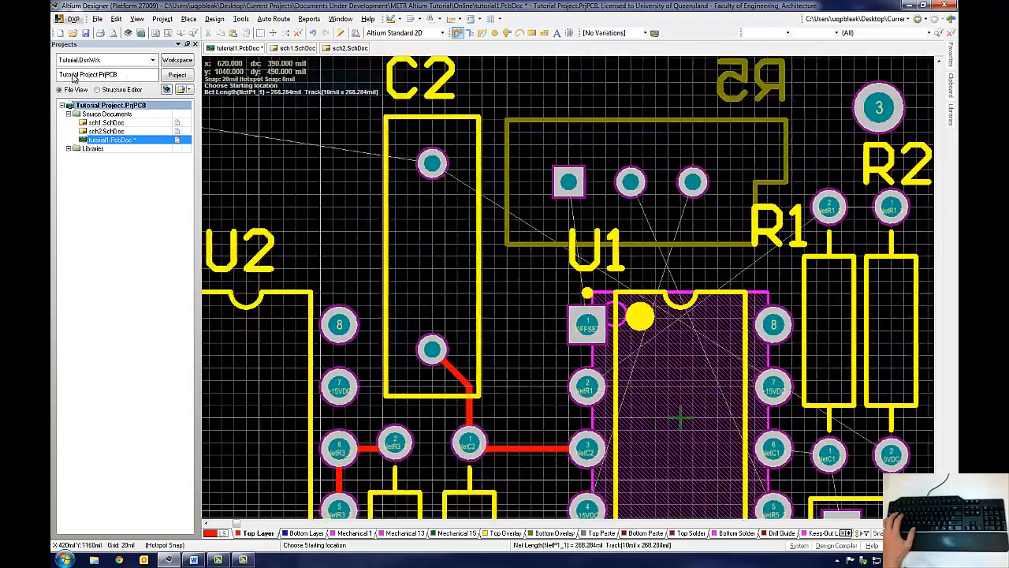
pyautogui.keyDown('ctrl'); pyautogui.scroll(3, 469, 198); pyautogui.keyUp('ctrl')
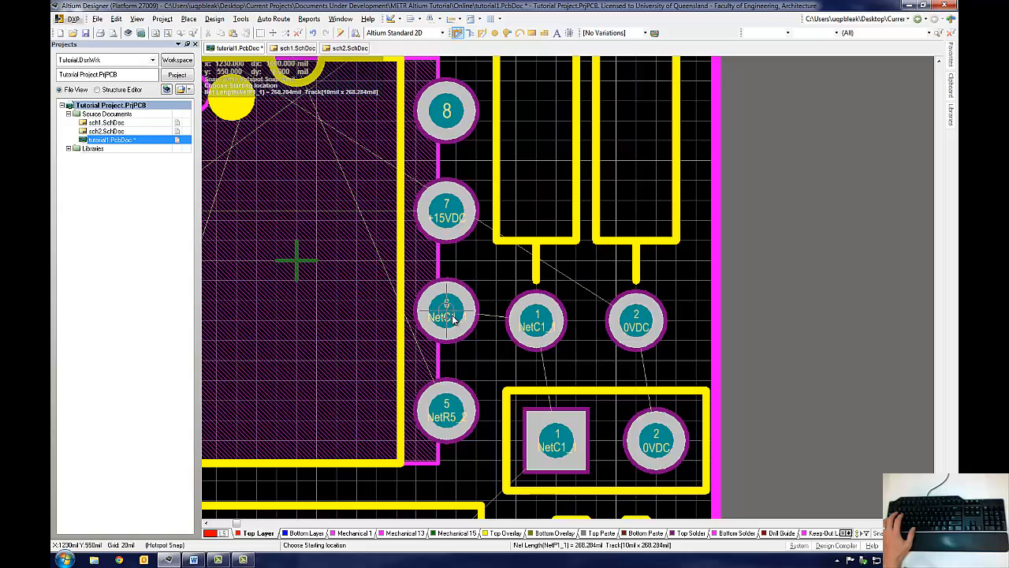
pyautogui.click(453, 320)
pyautogui.click(536, 324)
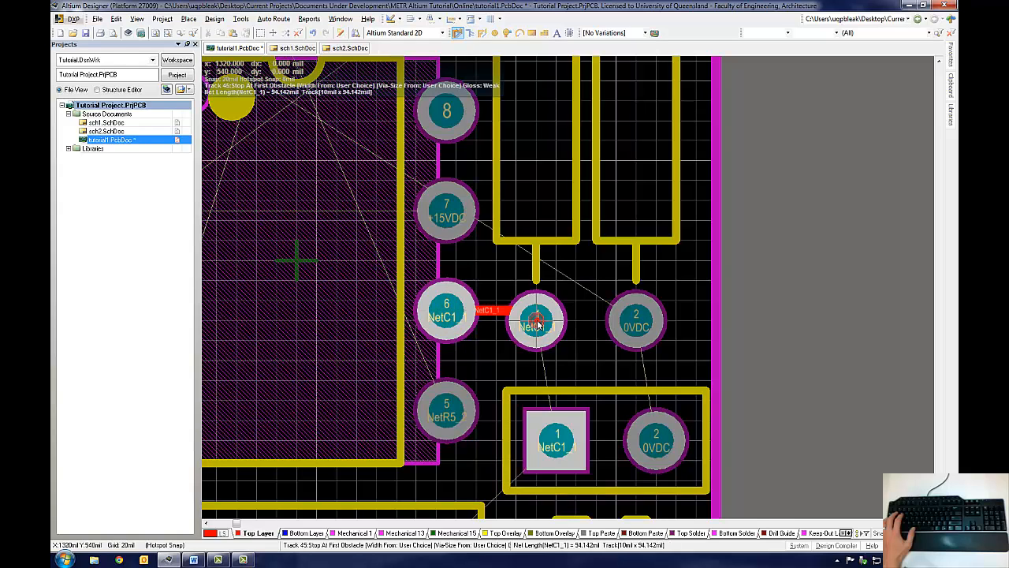
pyautogui.click(556, 446)
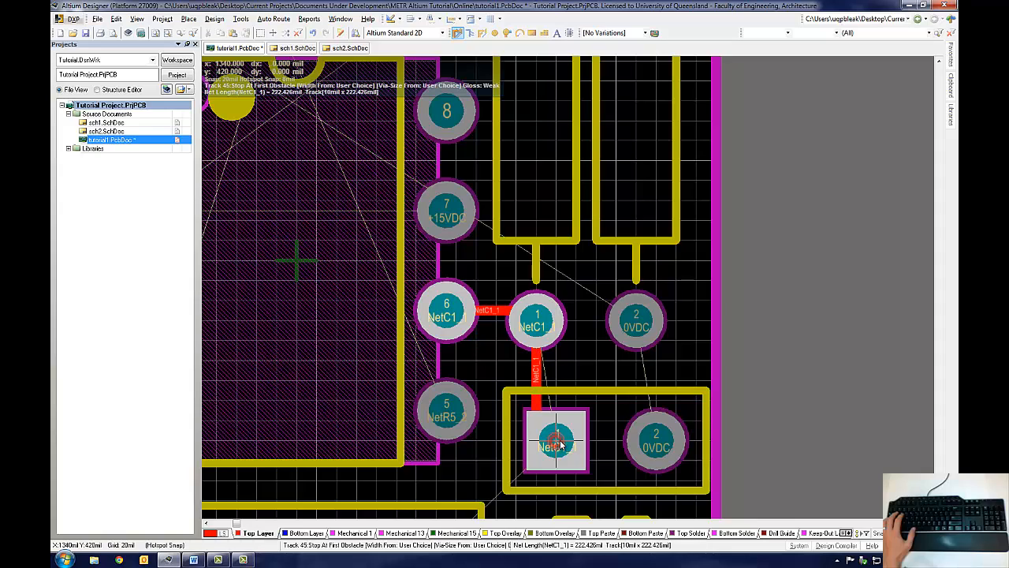
pyautogui.rightClick(611, 389)
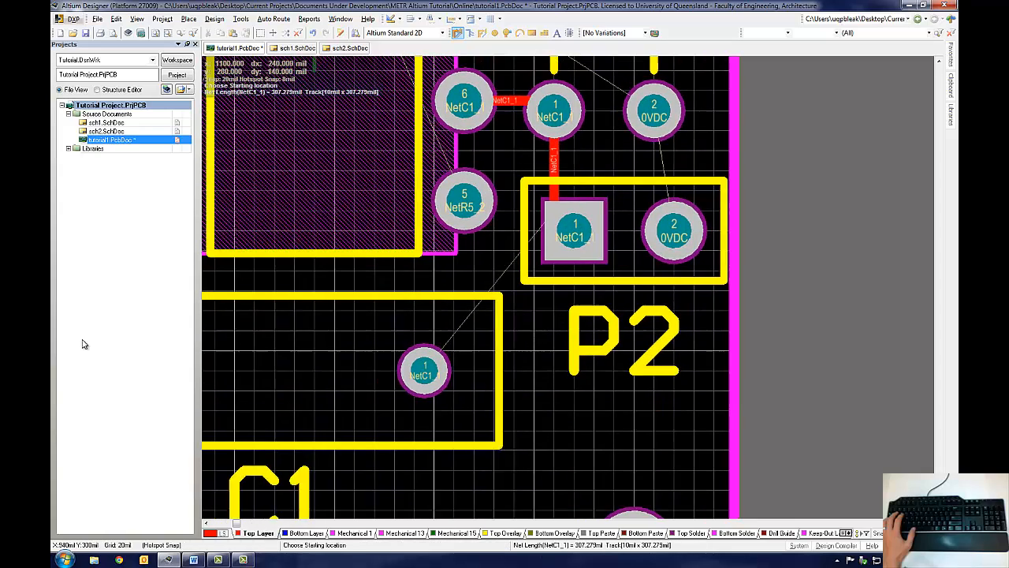
# Step: Route a track from C1's right pin to P2's square pin
pyautogui.click(534, 371)
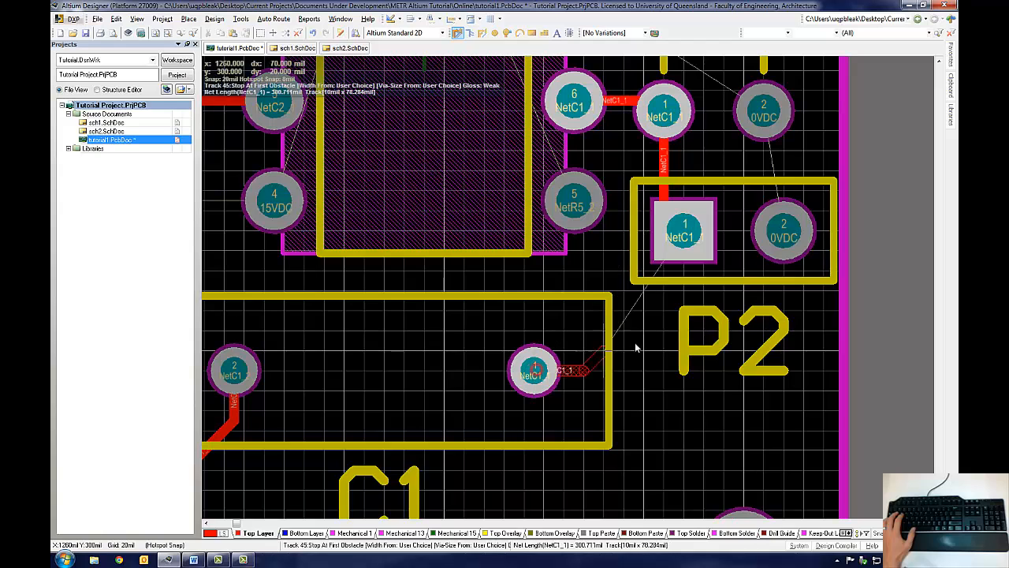
pyautogui.click(685, 231)
pyautogui.keyDown('ctrl'); pyautogui.scroll(-2, 546, 379); pyautogui.keyUp('ctrl')
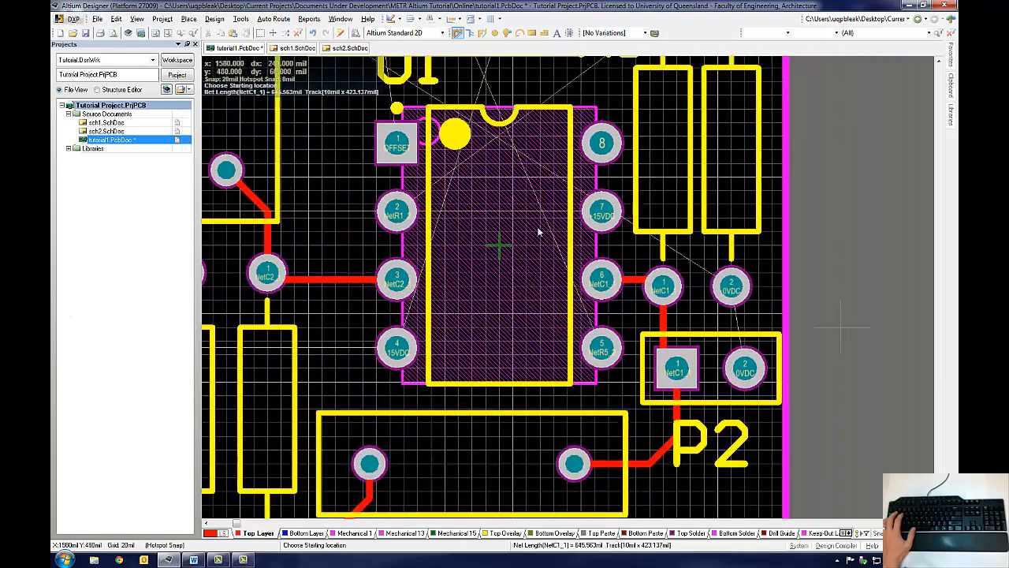
pyautogui.scroll(1, 678, 337)
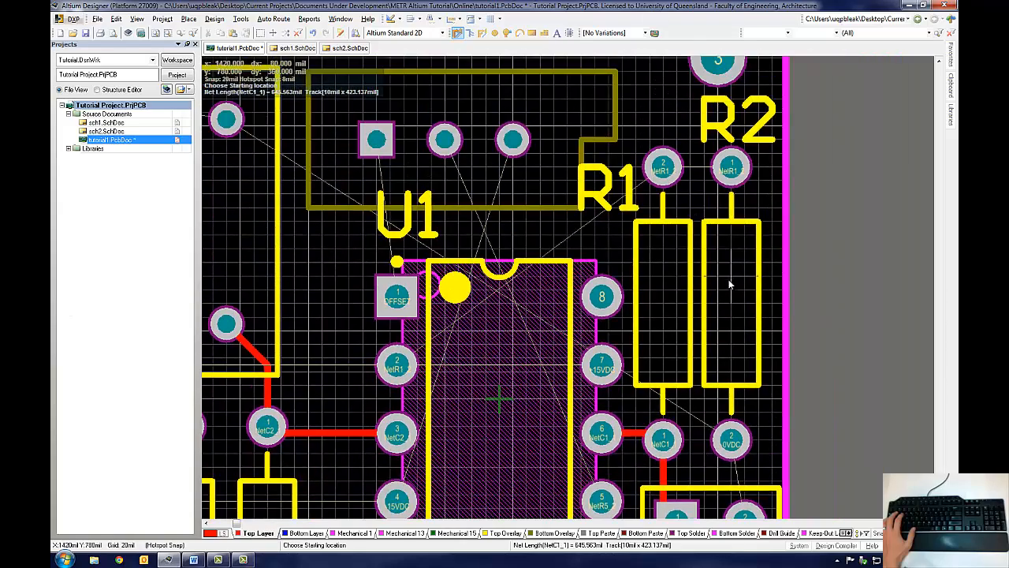
# Step: Route a short track joining the upper pins of R1 and R2
pyautogui.click(666, 168)
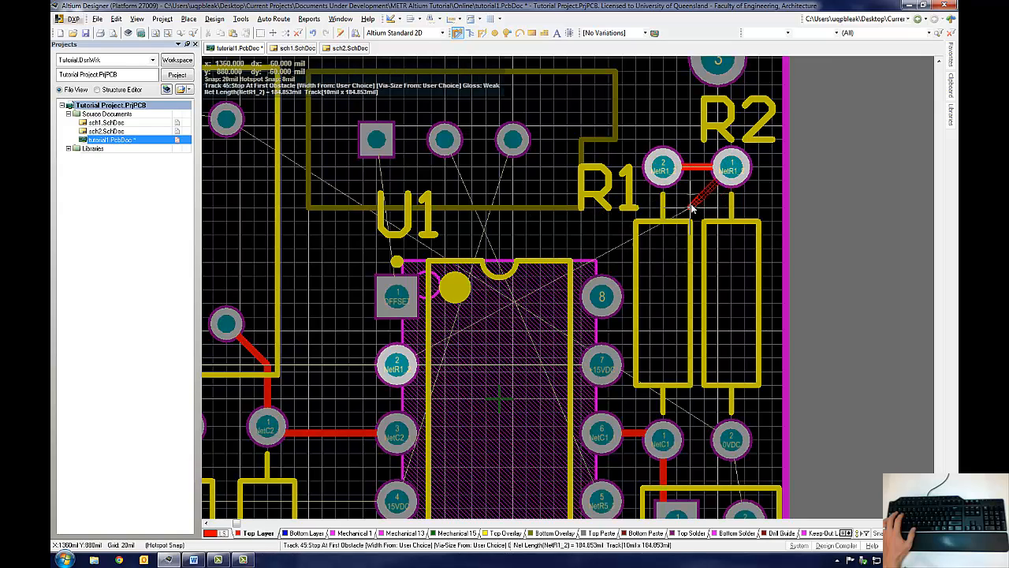
pyautogui.click(692, 198)
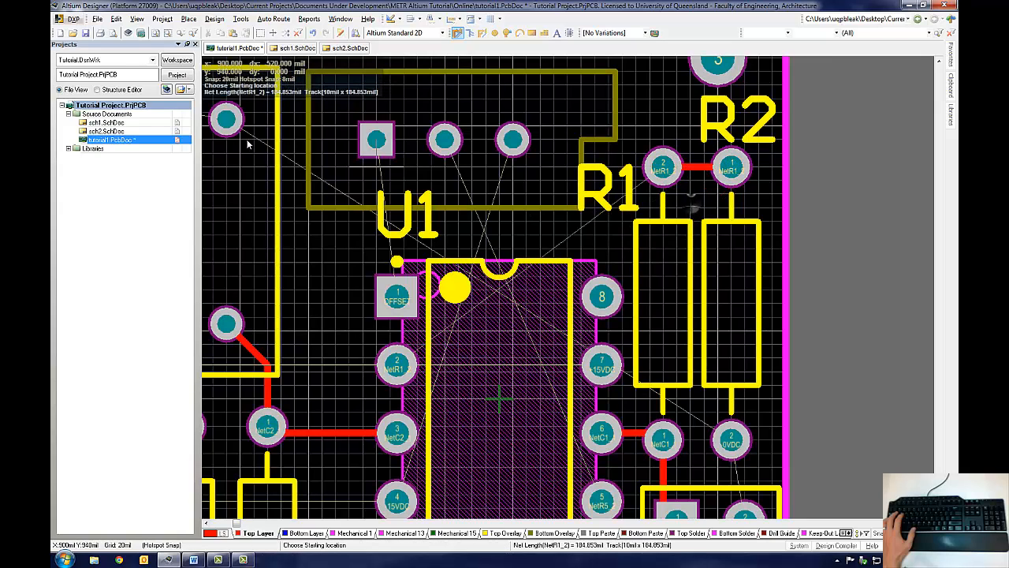
# Step: Route NetR1_2 from U1 pin 2 diagonally up to R1's upper pin
pyautogui.click(396, 367)
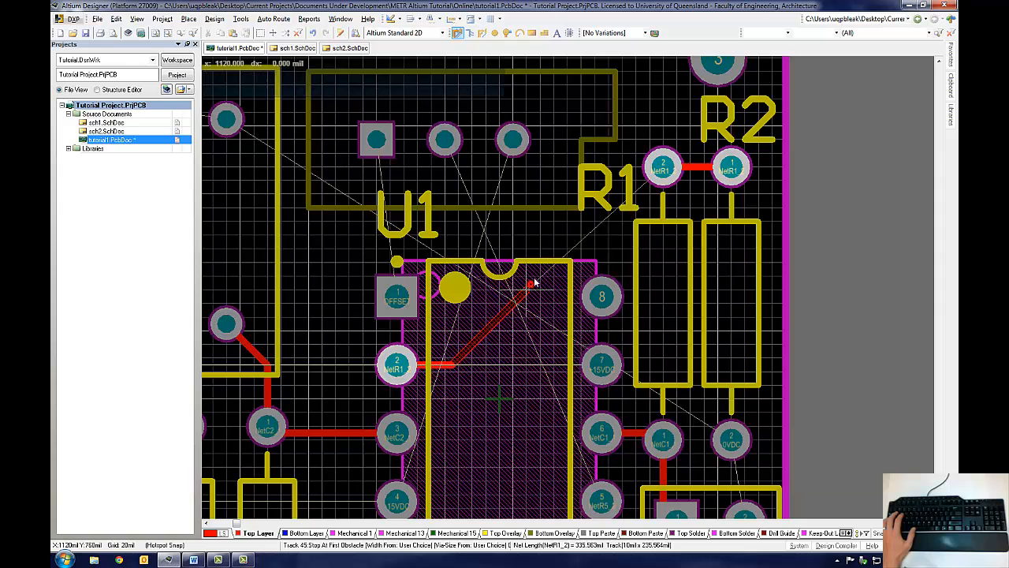
pyautogui.click(664, 169)
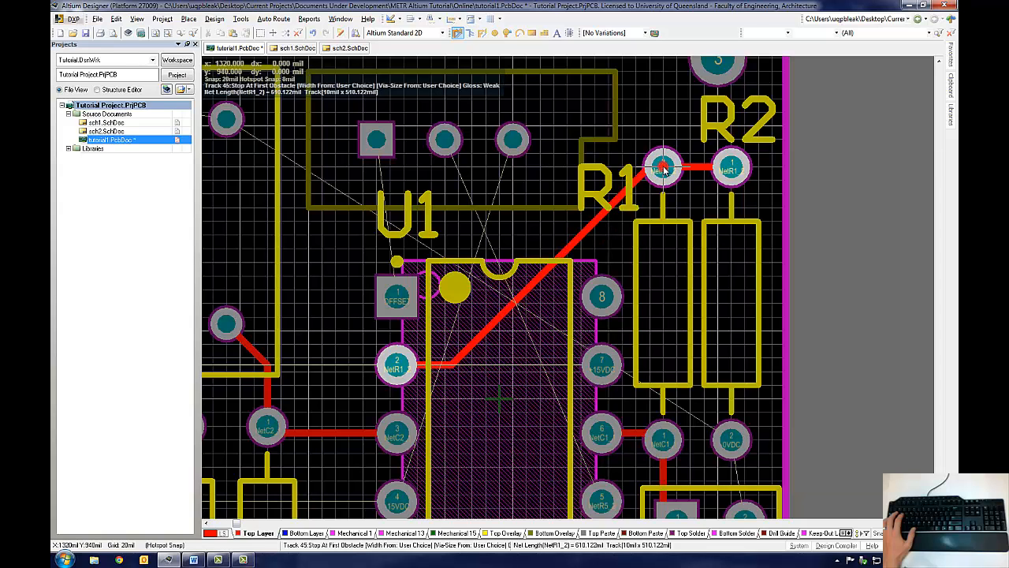
# Step: Route the OFFSET net from U1 pin 1 up to R5's square pin
pyautogui.click(399, 298)
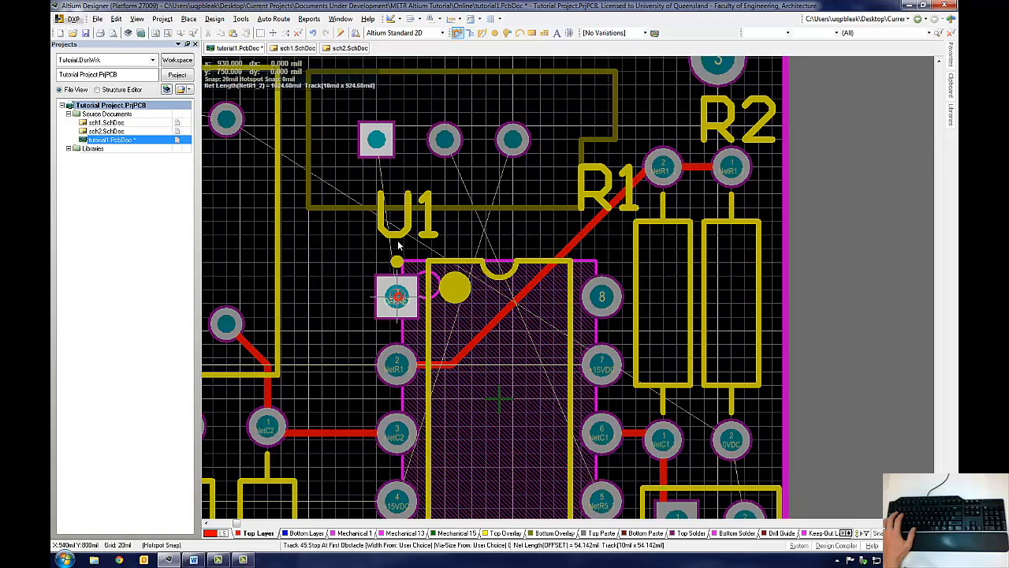
pyautogui.click(378, 140)
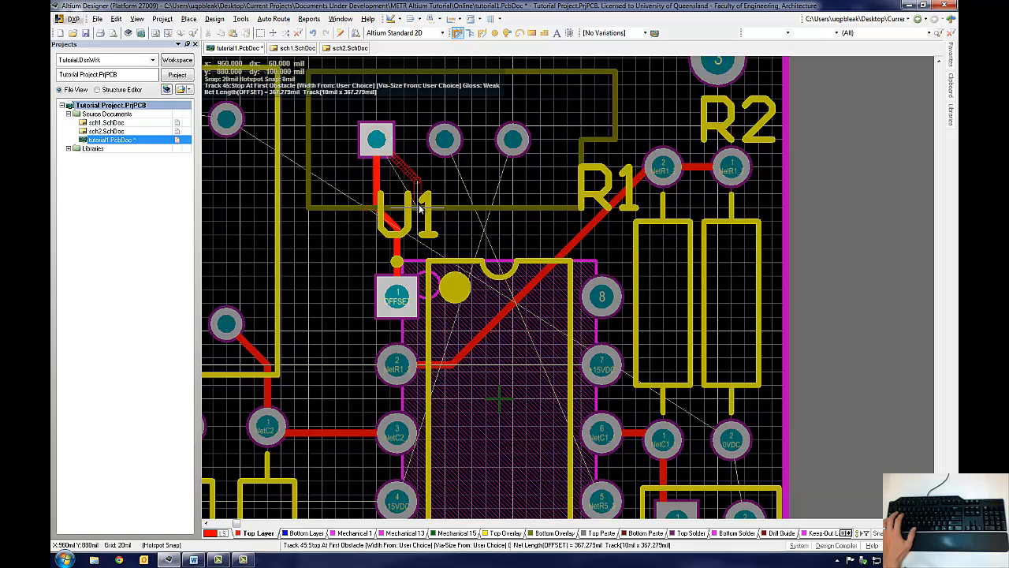
pyautogui.press('Escape')
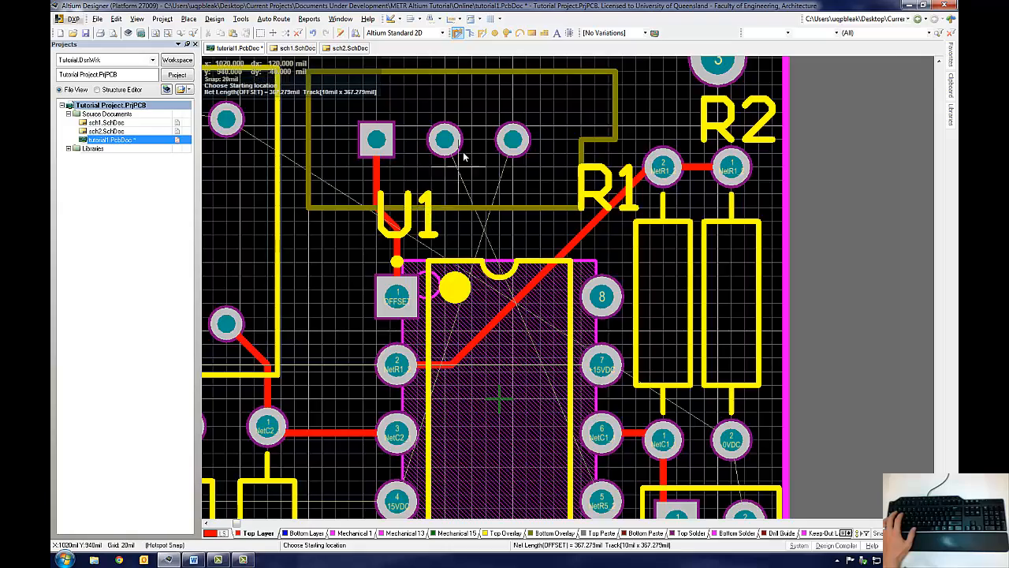
# Step: Route NetR5_2 from R5 pin 2 around the left of U1 and drop a via onto the bottom layer
pyautogui.keyDown('ctrl'); pyautogui.scroll(2, 462, 157); pyautogui.keyUp('ctrl')
pyautogui.keyDown('ctrl'); pyautogui.scroll(-2, 465, 157); pyautogui.keyUp('ctrl')
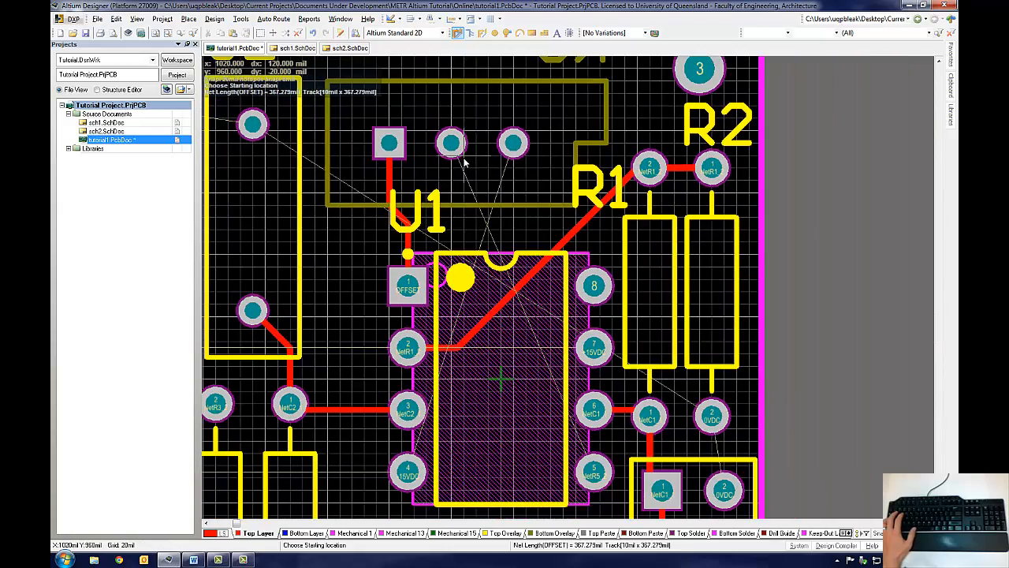
pyautogui.keyDown('ctrl'); pyautogui.scroll(2, 453, 143); pyautogui.keyUp('ctrl')
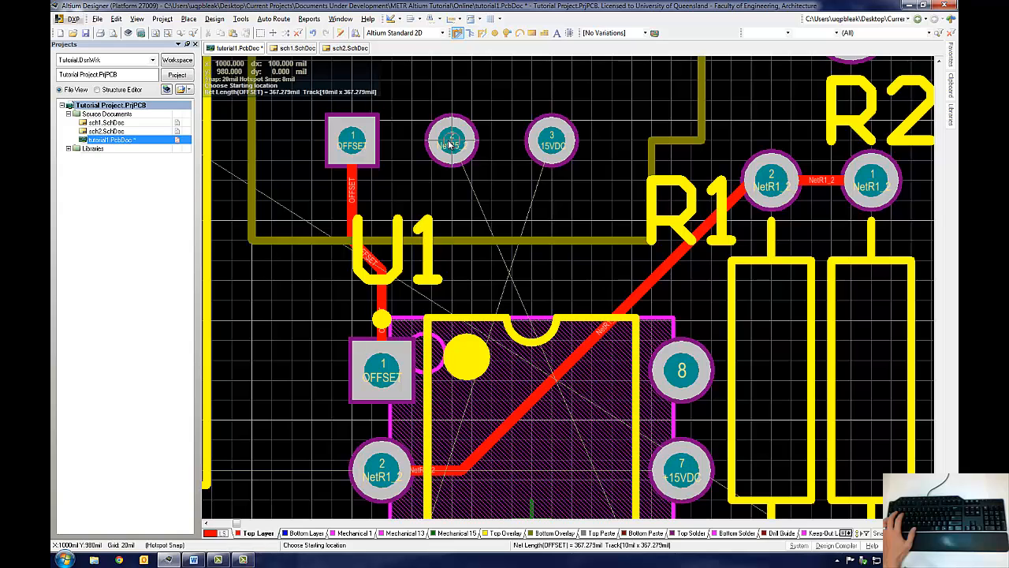
pyautogui.click(451, 142)
pyautogui.scroll(3, 446, 142)
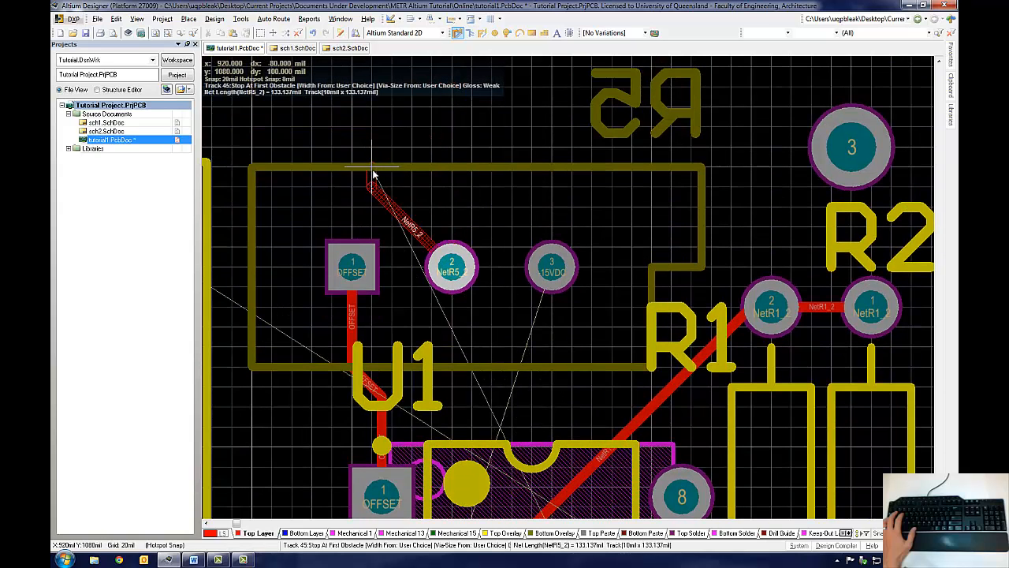
pyautogui.press('space')
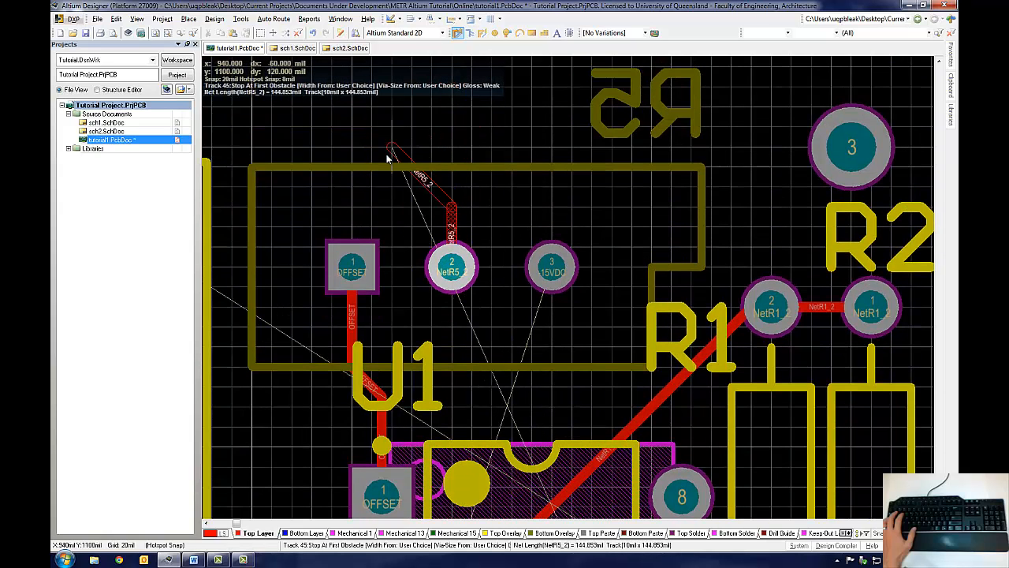
pyautogui.click(388, 157)
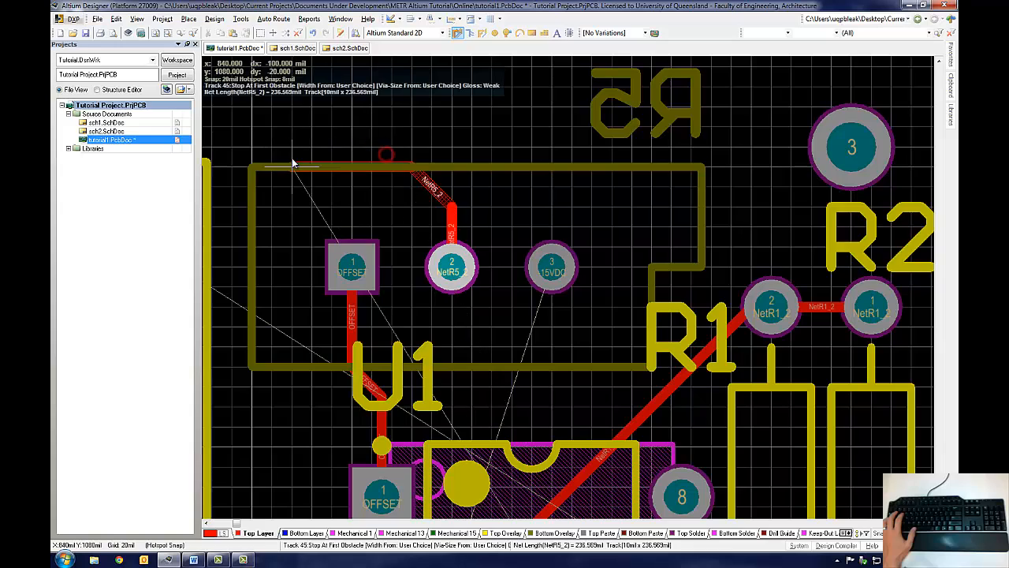
pyautogui.click(275, 204)
pyautogui.scroll(-5, 270, 428)
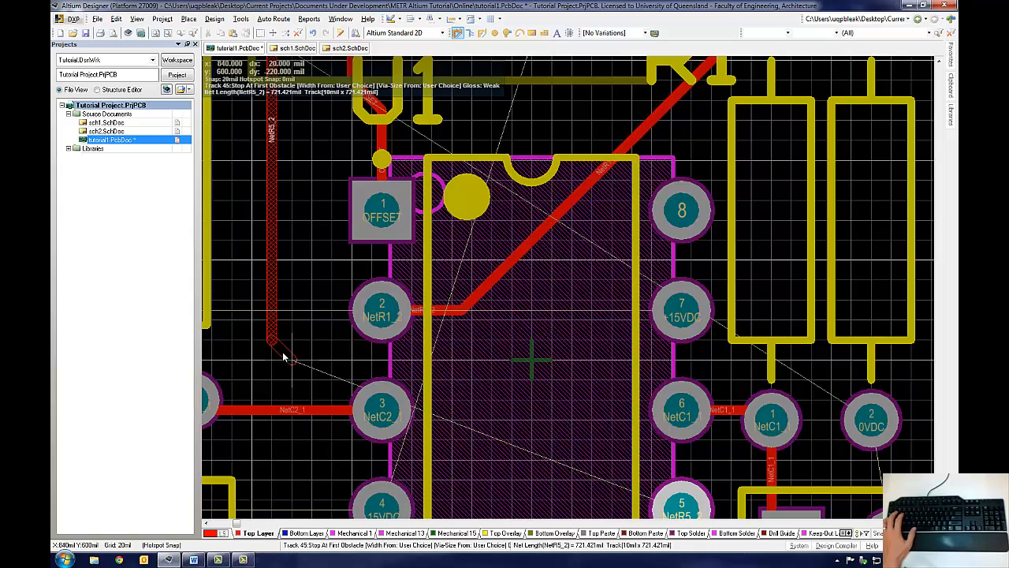
pyautogui.hscroll(-3, 221, 339)
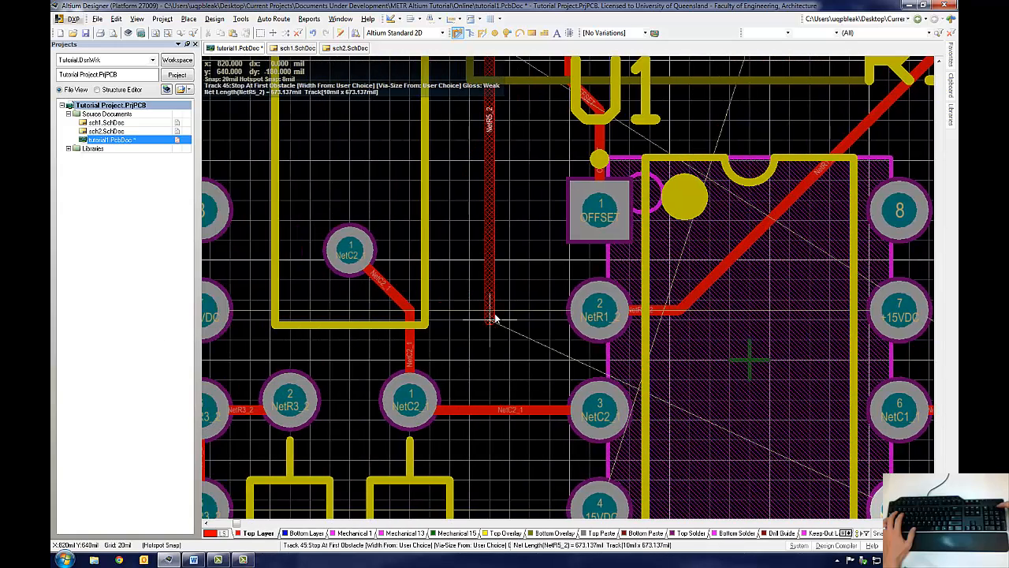
pyautogui.press('KP_Multiply')
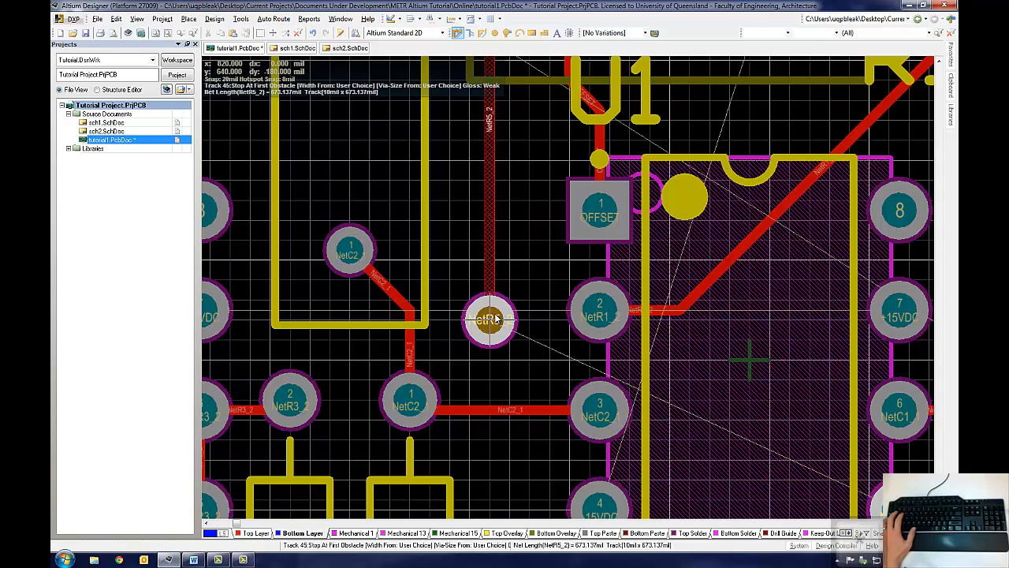
pyautogui.click(495, 318)
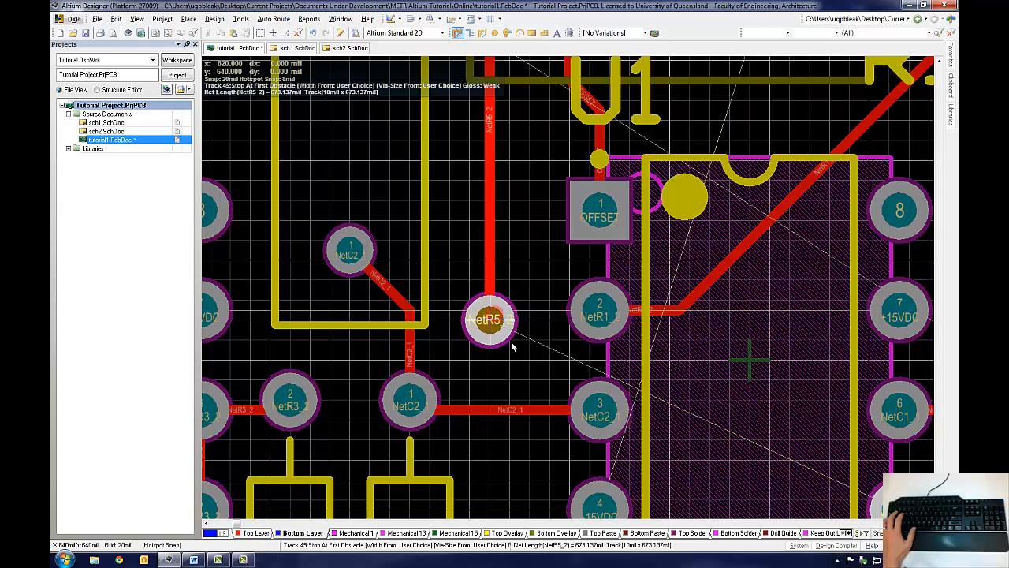
# Step: Continue NetR5_2 down on the bottom layer, via back to the top layer, and finish at U1 pin 5
pyautogui.scroll(-3, 511, 446)
pyautogui.press('space')
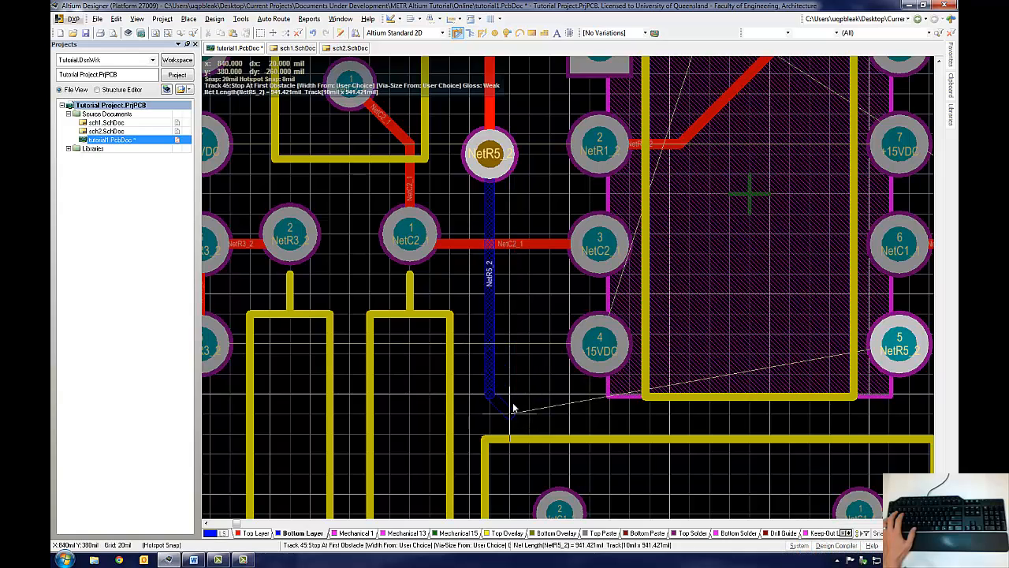
pyautogui.click(514, 409)
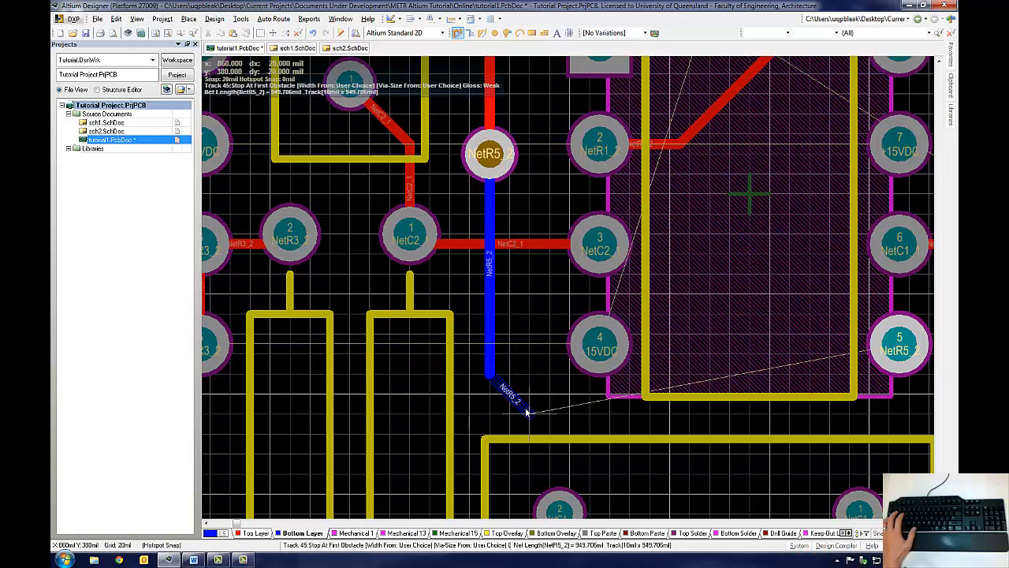
pyautogui.press('*')
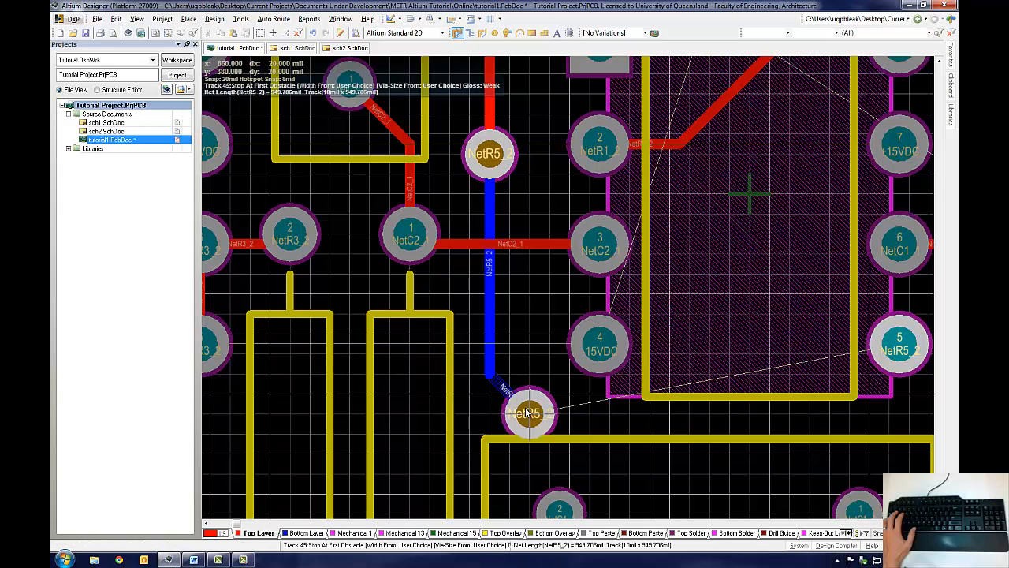
pyautogui.click(904, 351)
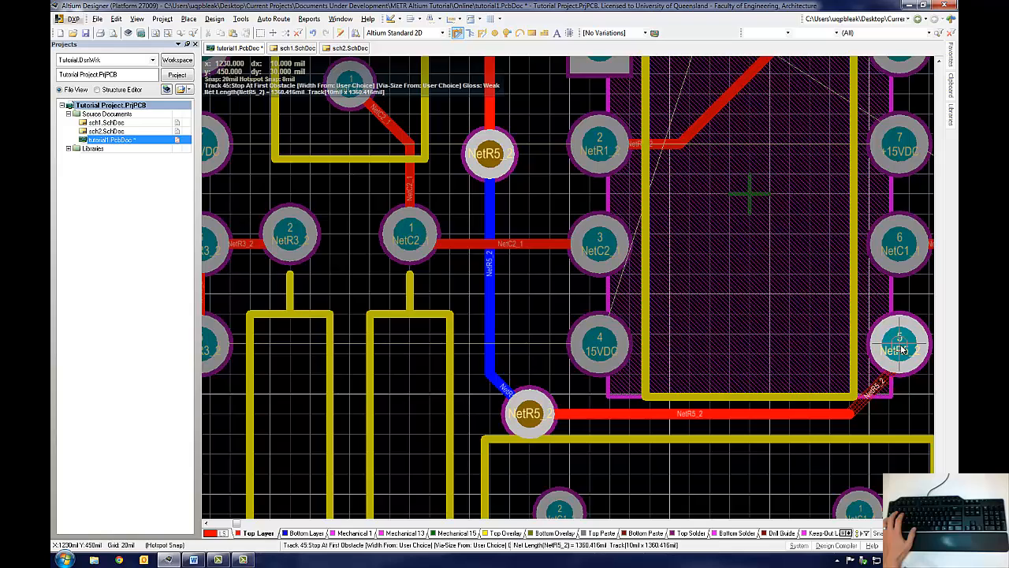
pyautogui.click(902, 349)
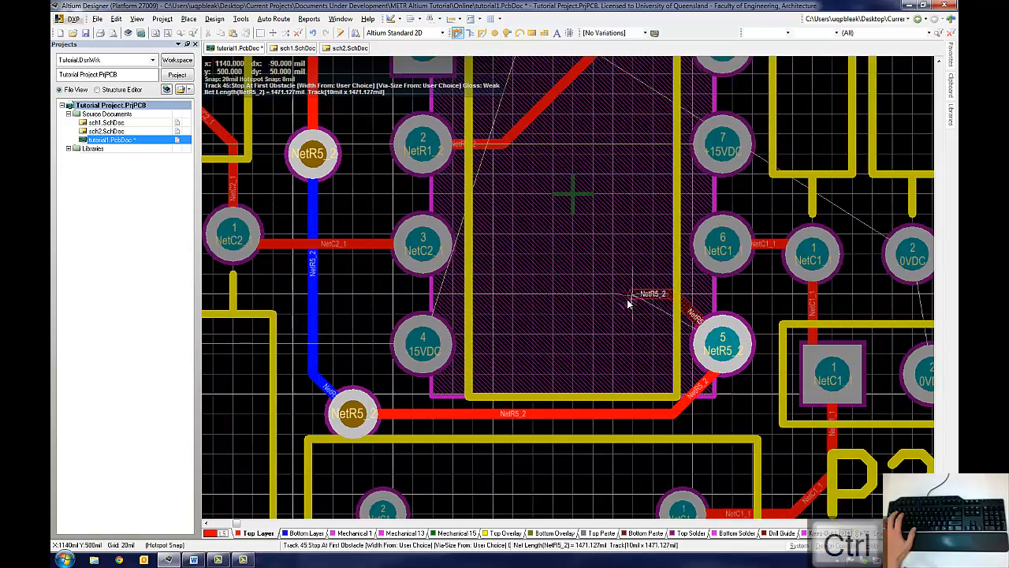
pyautogui.rightClick(629, 304)
# Step: Route the -15VDC net from U2 pin 4 across the resistors to U1 pin 4
pyautogui.keyDown('ctrl'); pyautogui.scroll(-2, 628, 300); pyautogui.keyUp('ctrl')
pyautogui.scroll(4, 628, 297)
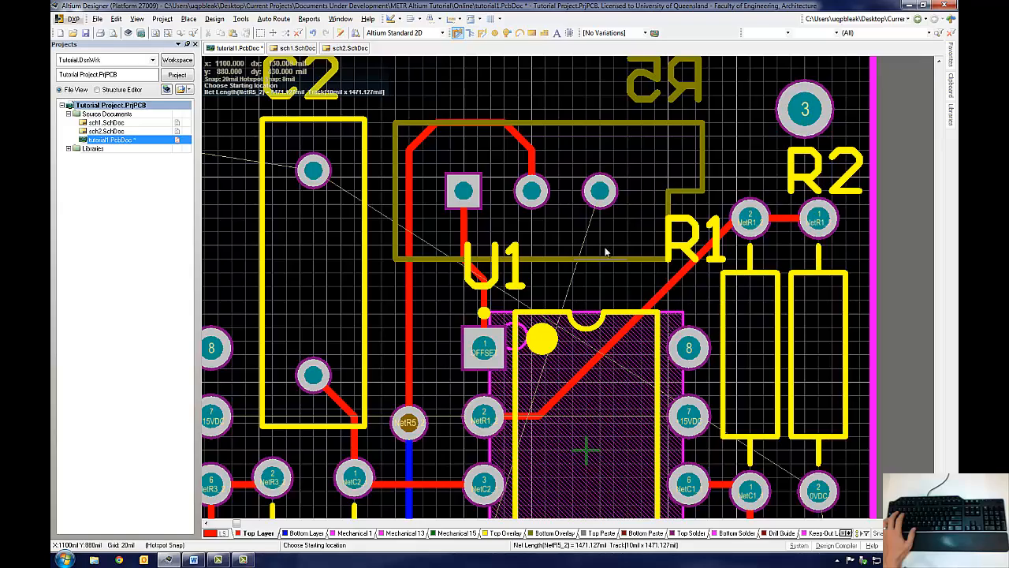
pyautogui.scroll(-3, 685, 385)
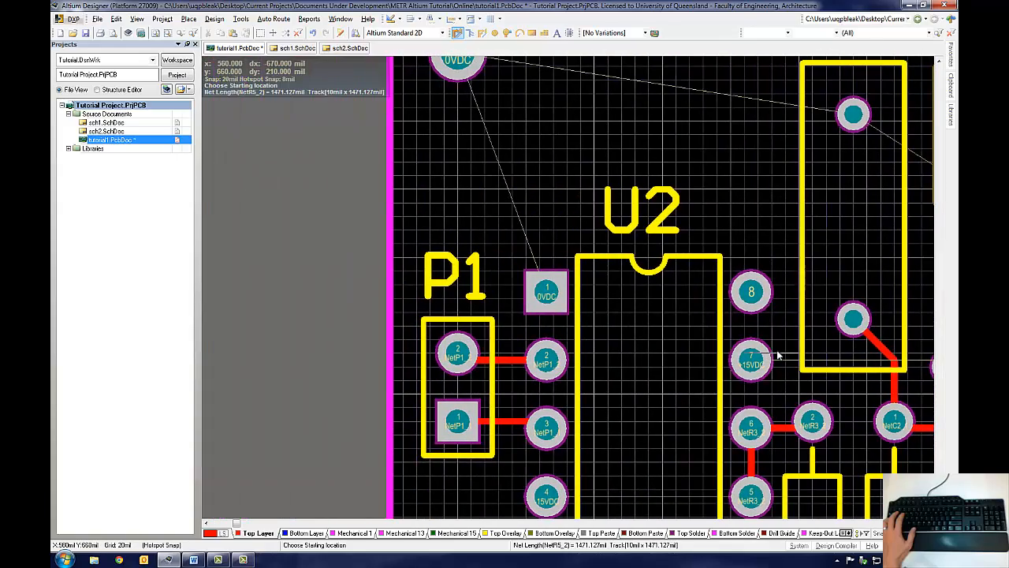
pyautogui.scroll(-2, 773, 363)
pyautogui.keyDown('ctrl'); pyautogui.scroll(1, 623, 414); pyautogui.keyUp('ctrl')
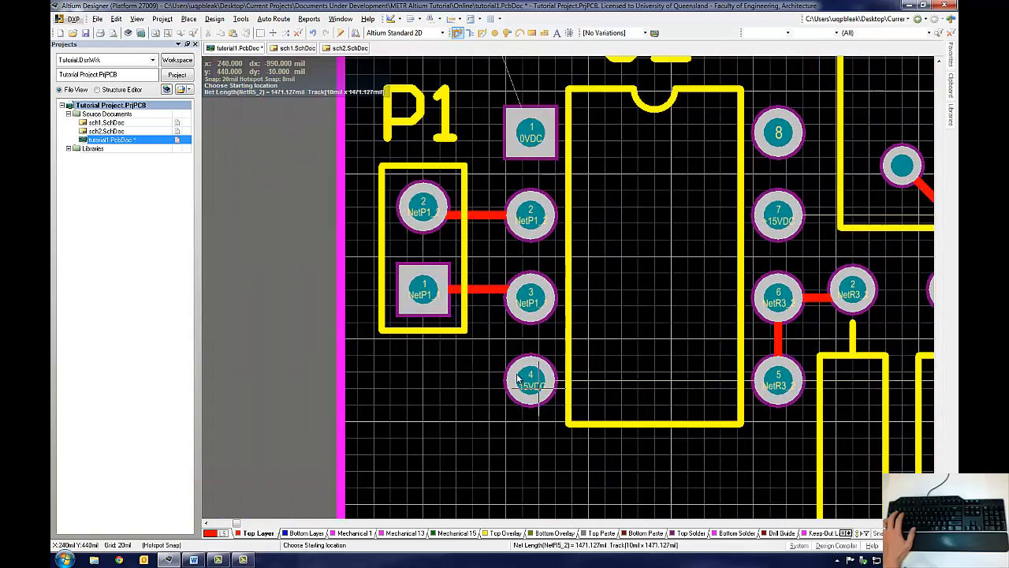
pyautogui.click(531, 381)
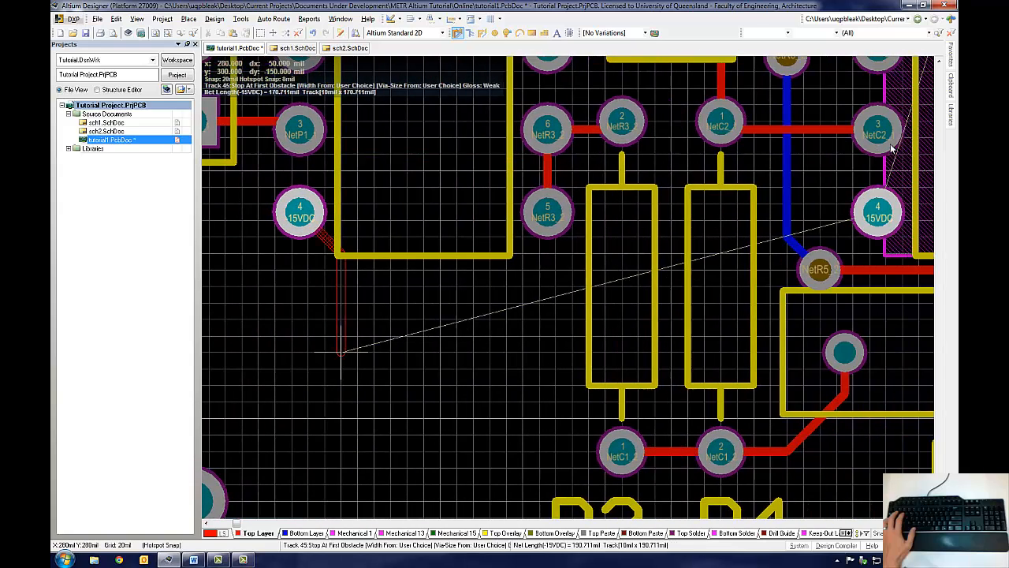
pyautogui.press('space')
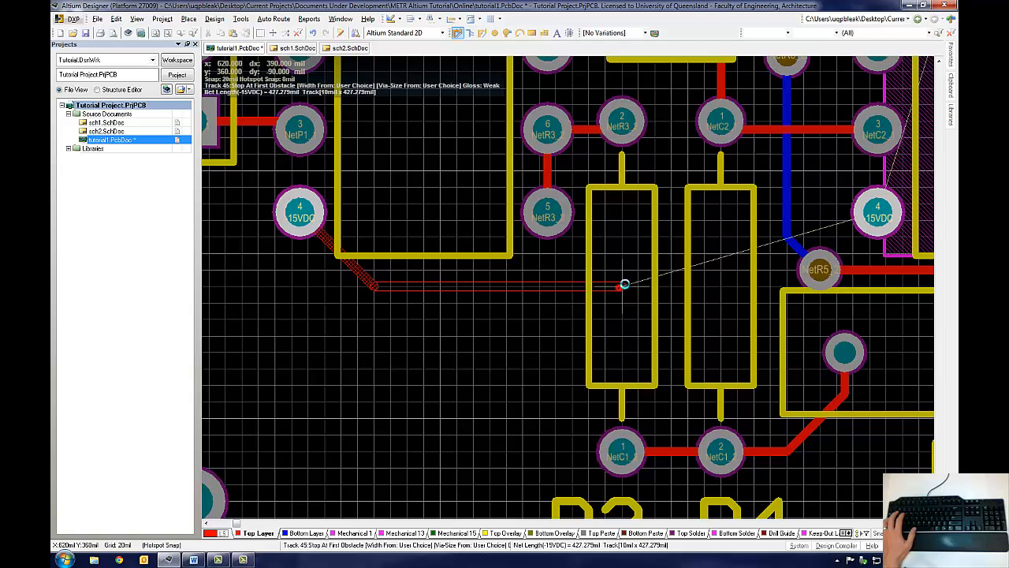
pyautogui.click(697, 247)
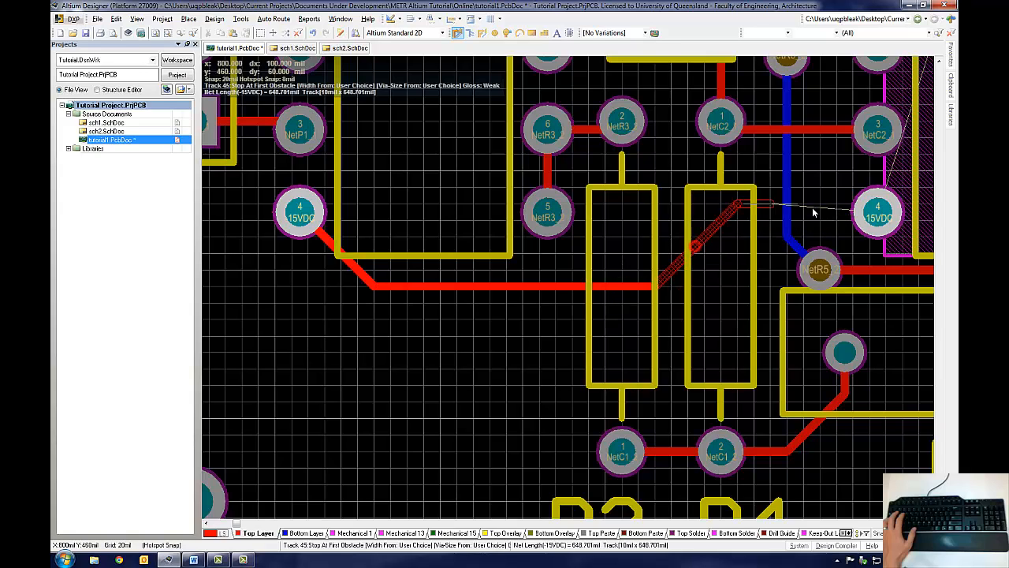
pyautogui.click(878, 213)
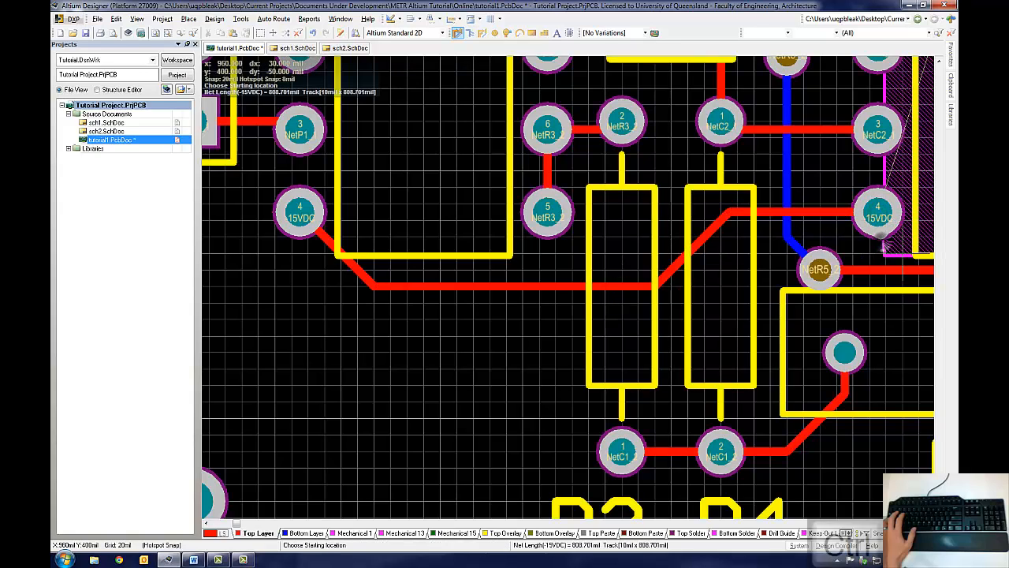
# Step: Continue the -15VDC net from U1 pin 4 under U1 on the bottom layer, then via up to the top layer and R5's right pin
pyautogui.hscroll(3, 875, 197)
pyautogui.keyDown('ctrl'); pyautogui.scroll(-3, 874, 186); pyautogui.keyUp('ctrl')
pyautogui.keyDown('ctrl'); pyautogui.scroll(3, 719, 367); pyautogui.keyUp('ctrl')
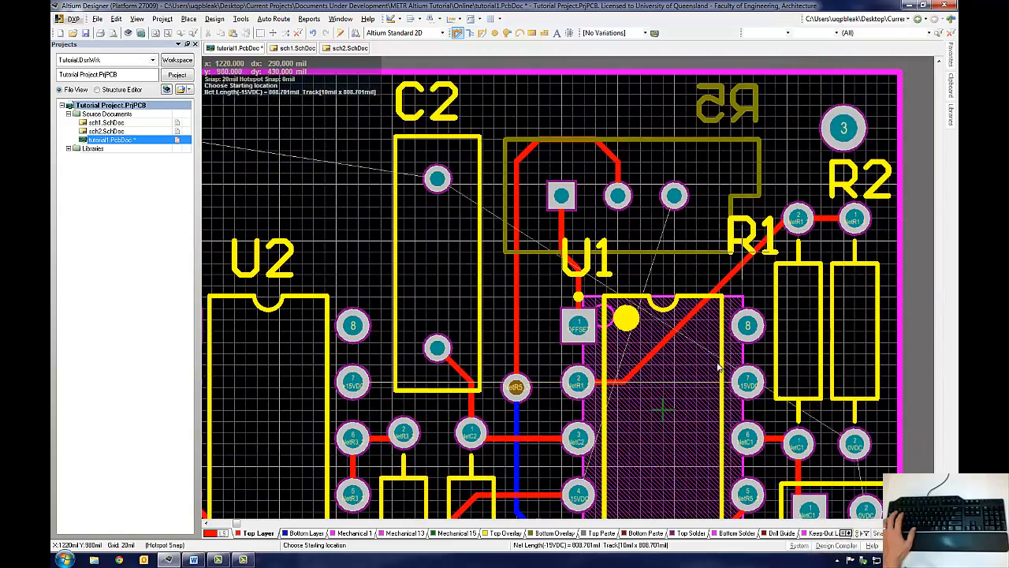
pyautogui.scroll(-2, 678, 497)
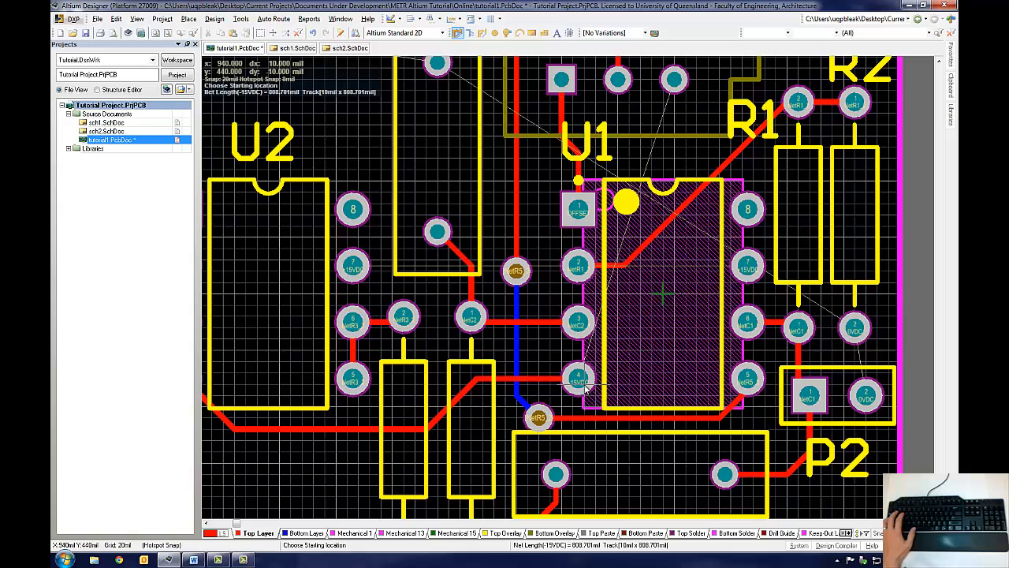
pyautogui.press('KP_Multiply')
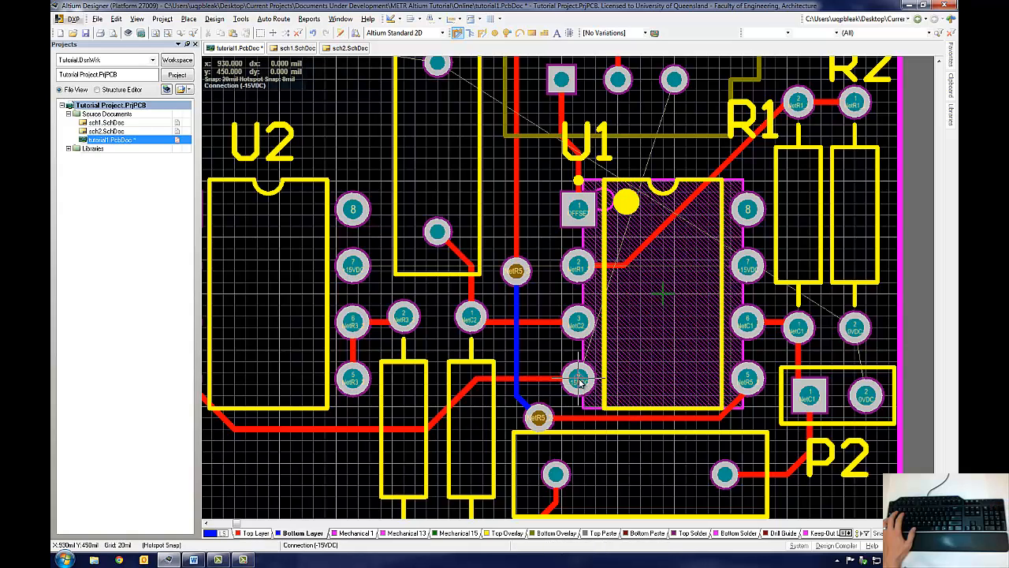
pyautogui.click(580, 382)
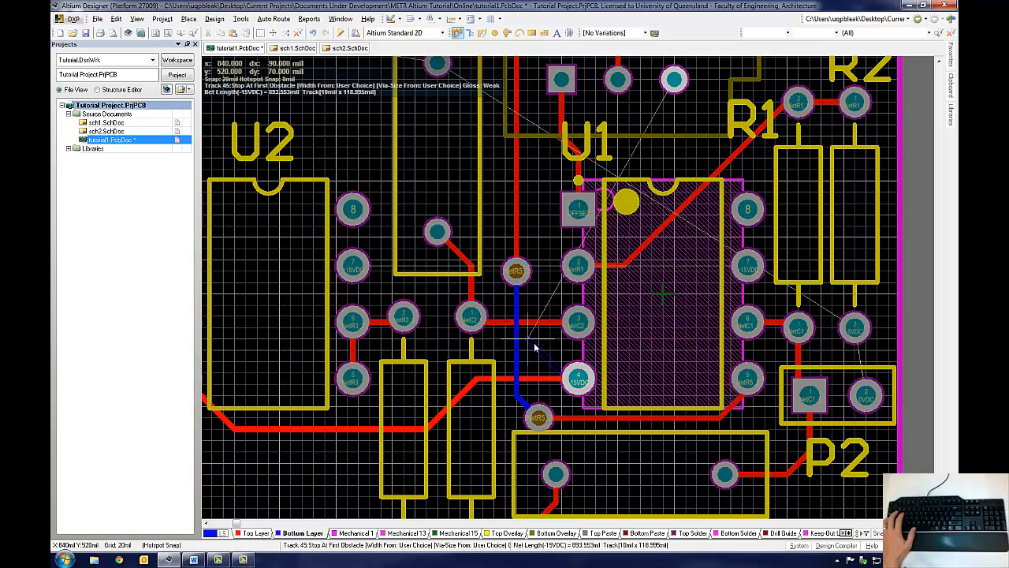
pyautogui.click(671, 318)
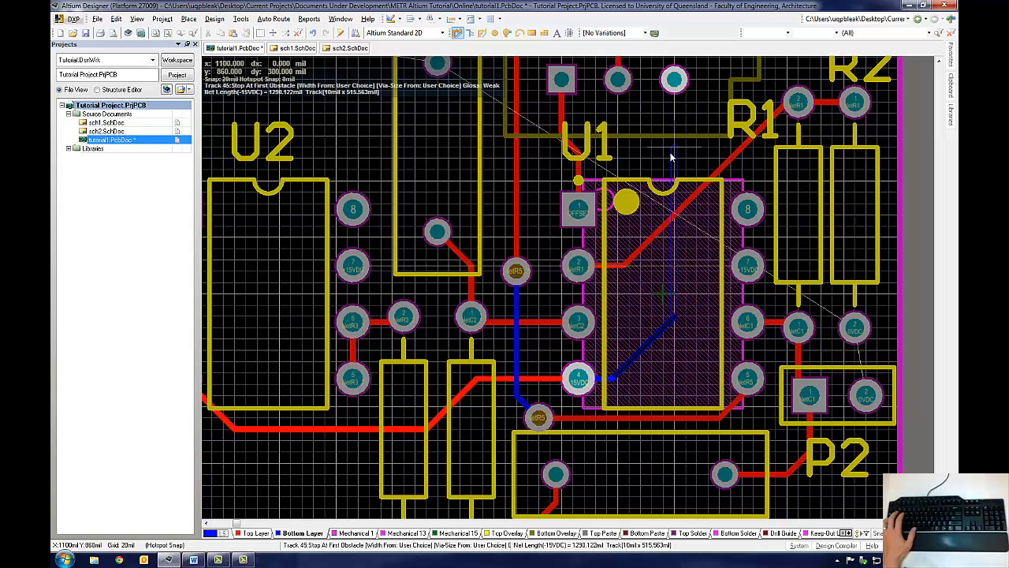
pyautogui.press('KP_Multiply')
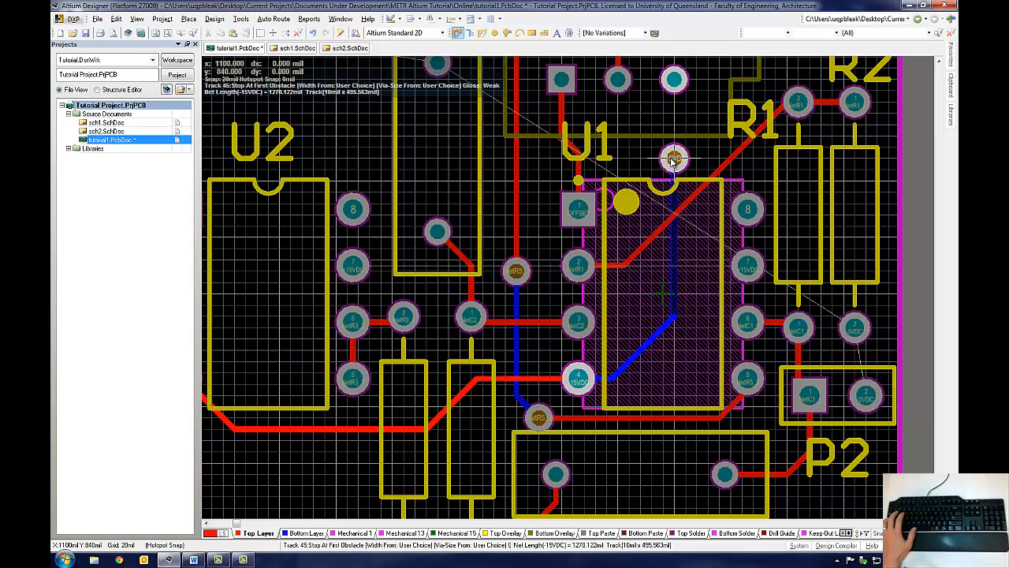
pyautogui.click(673, 161)
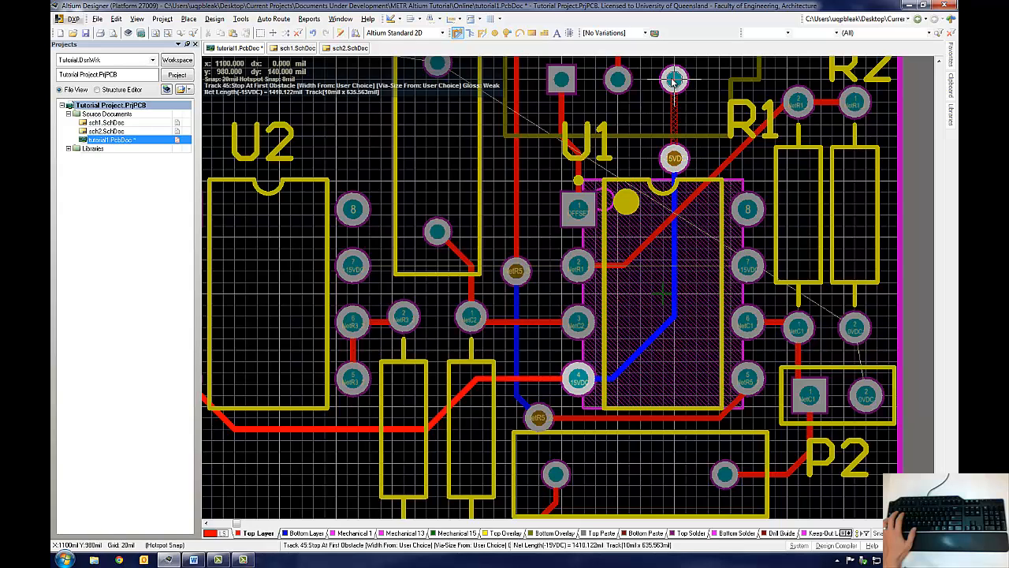
pyautogui.rightClick(696, 139)
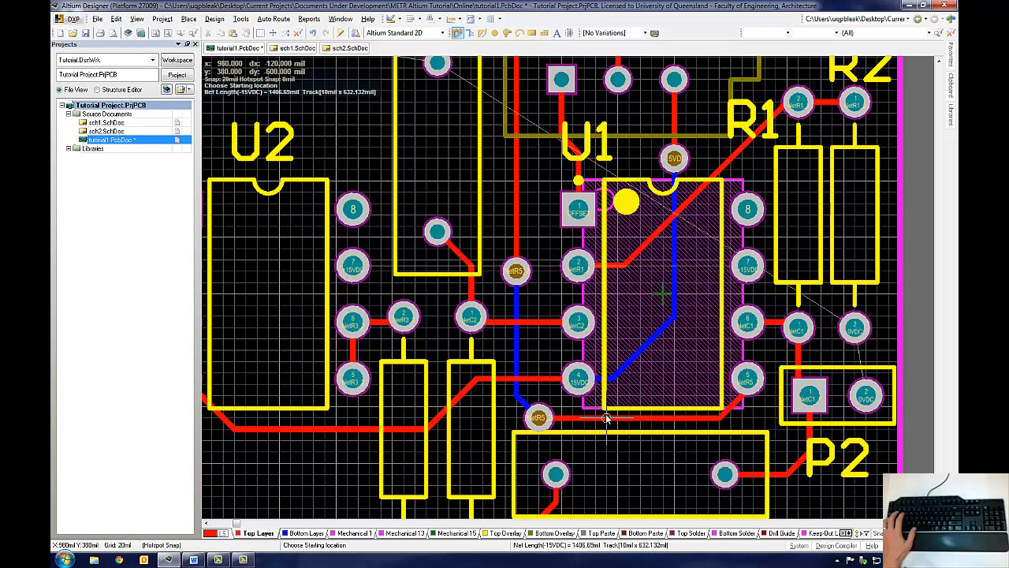
pyautogui.rightClick(583, 437)
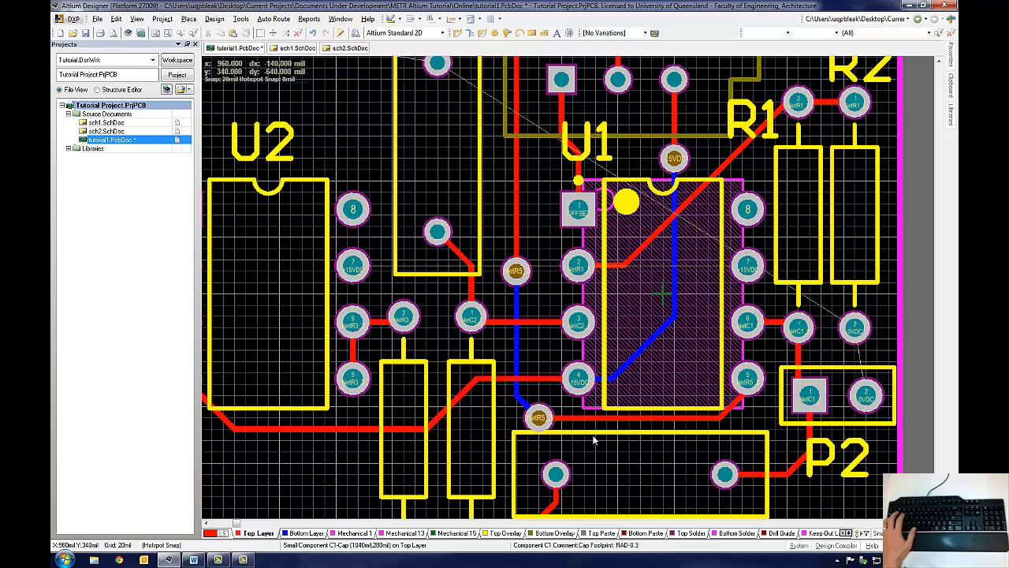
# Step: Route the +15VDC net from U1 pin 7 up past R1, across on the bottom layer, and via down to U2 pin 7
pyautogui.keyDown('ctrl'); pyautogui.scroll(2, 542, 276); pyautogui.keyUp('ctrl')
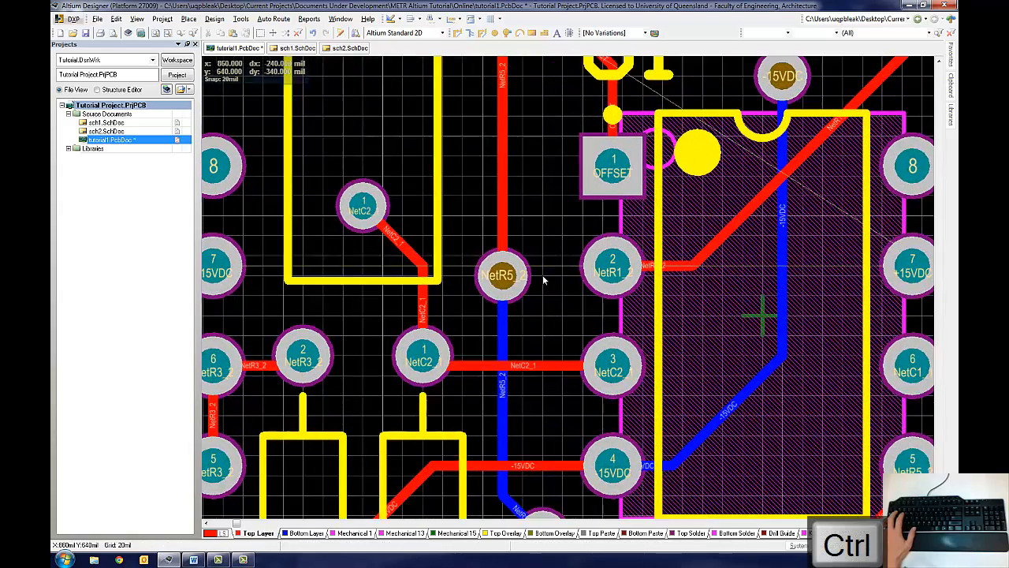
pyautogui.scroll(-2, 583, 280)
pyautogui.keyDown('shift'); pyautogui.hscroll(4, 584, 280); pyautogui.keyUp('shift')
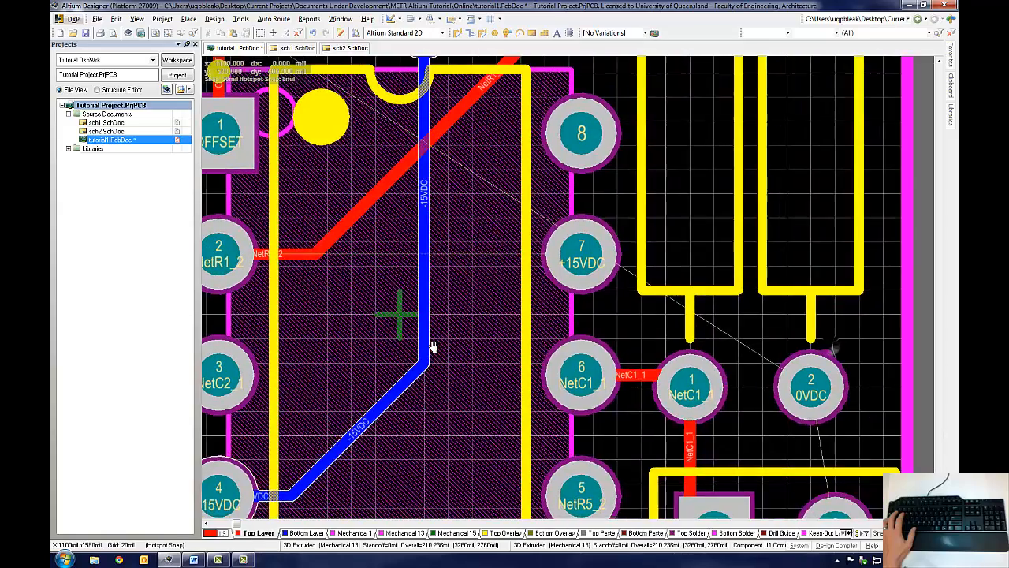
pyautogui.keyDown('ctrl'); pyautogui.scroll(-1, 583, 338); pyautogui.keyUp('ctrl')
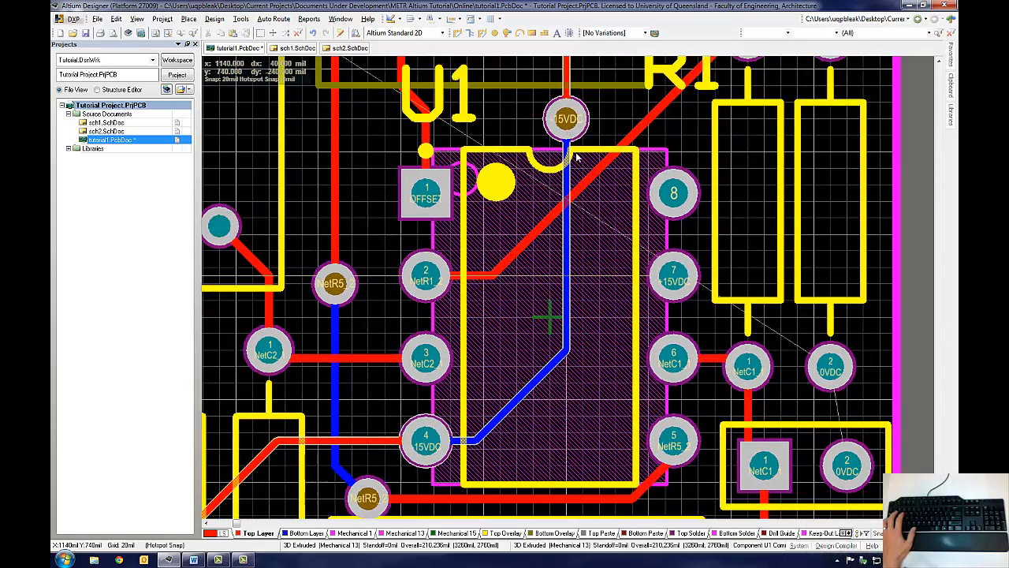
pyautogui.click(456, 31)
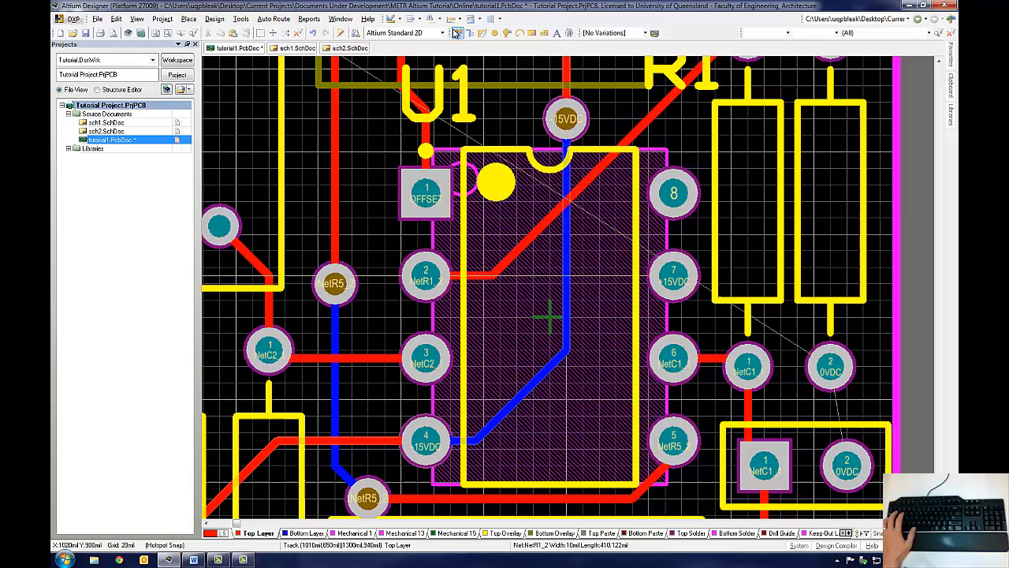
pyautogui.click(673, 281)
pyautogui.keyDown('ctrl'); pyautogui.scroll(-1, 614, 339); pyautogui.keyUp('ctrl')
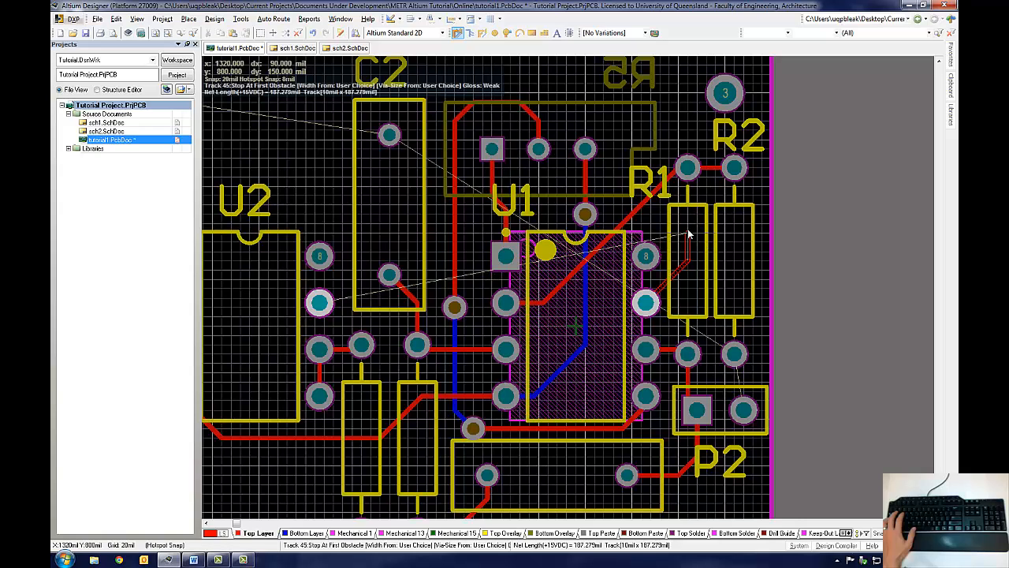
pyautogui.press('KP_Multiply')
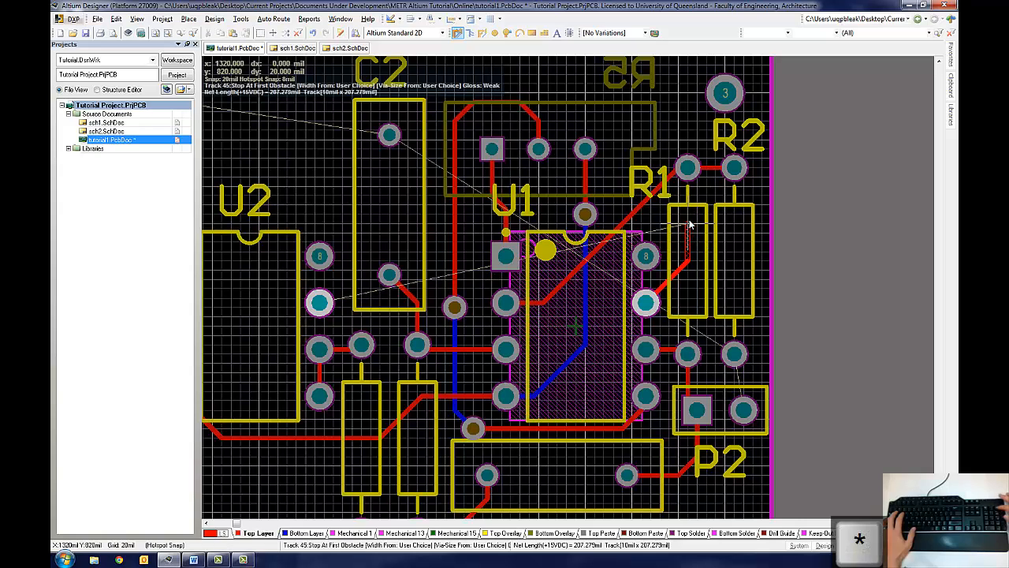
pyautogui.click(688, 224)
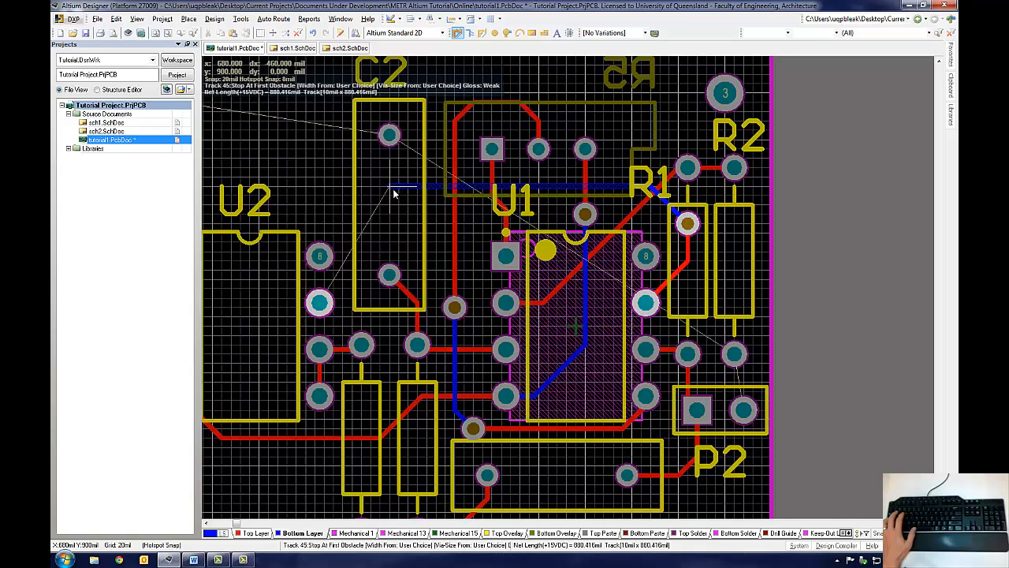
pyautogui.press('KP_Multiply')
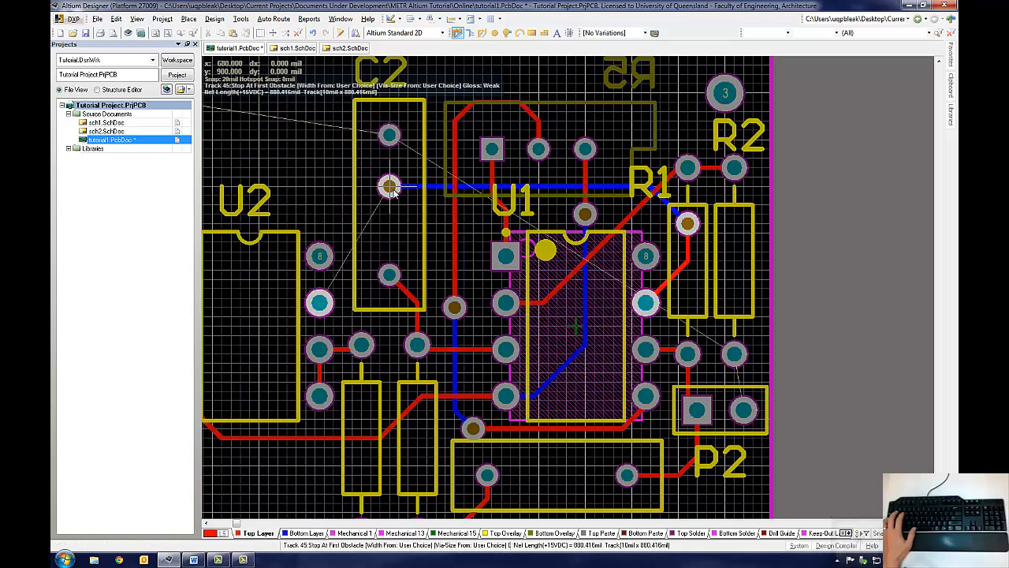
pyautogui.click(318, 304)
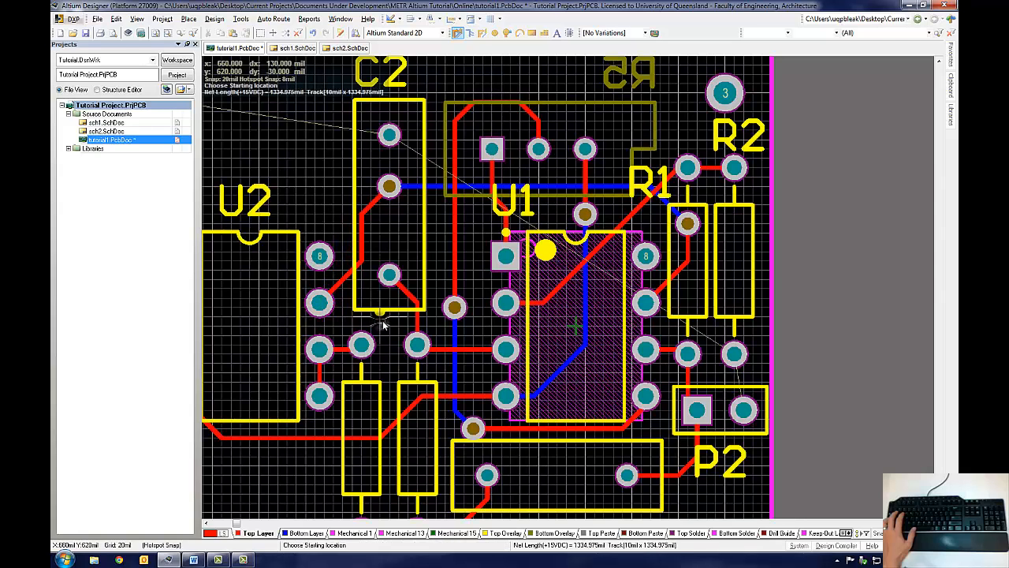
pyautogui.rightClick(612, 388)
# Step: Pan around the board to inspect the routed tracks
pyautogui.moveTo(543, 330); pyautogui.dragTo(668, 317, button='right')
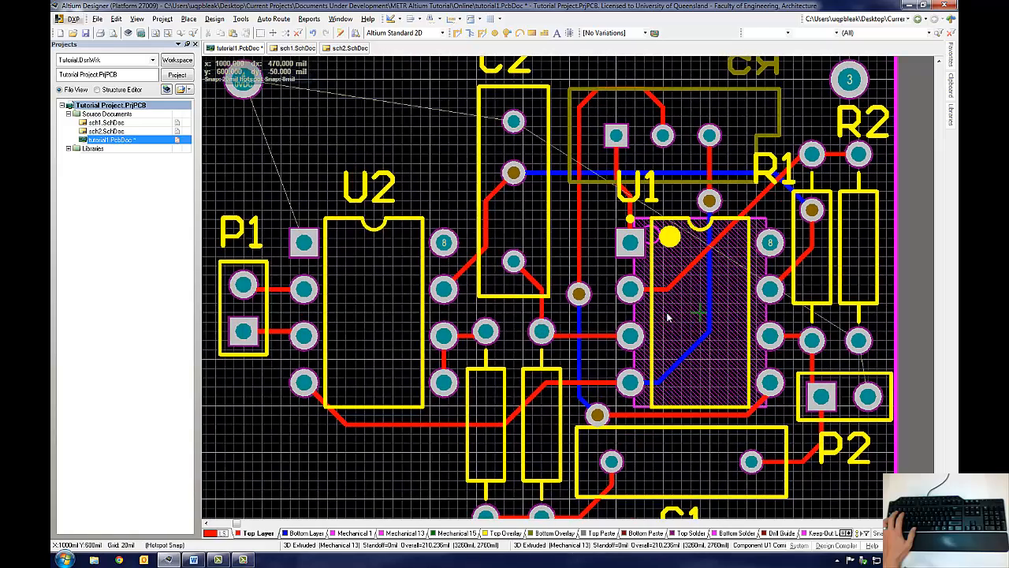
pyautogui.keyDown('ctrl'); pyautogui.scroll(2, 326, 312); pyautogui.keyUp('ctrl')
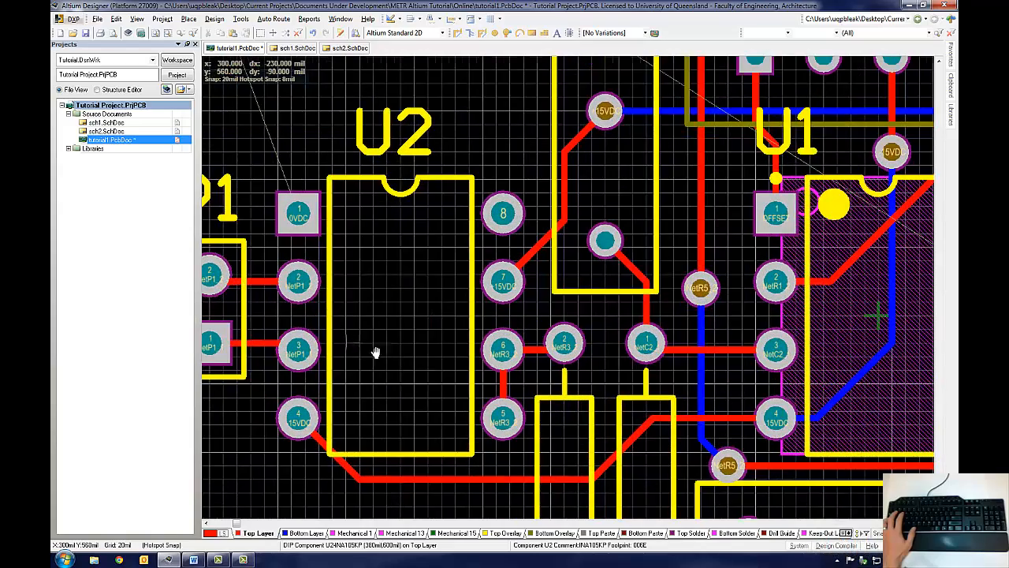
pyautogui.moveTo(374, 354); pyautogui.dragTo(486, 367, button='right')
pyautogui.moveTo(750, 399); pyautogui.dragTo(633, 390, button='right')
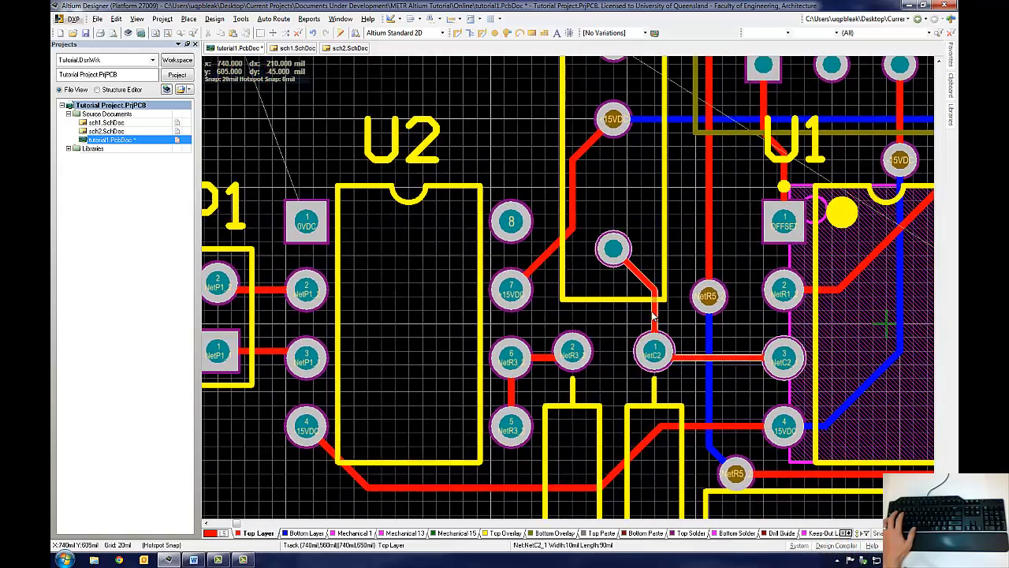
pyautogui.scroll(4, 654, 309)
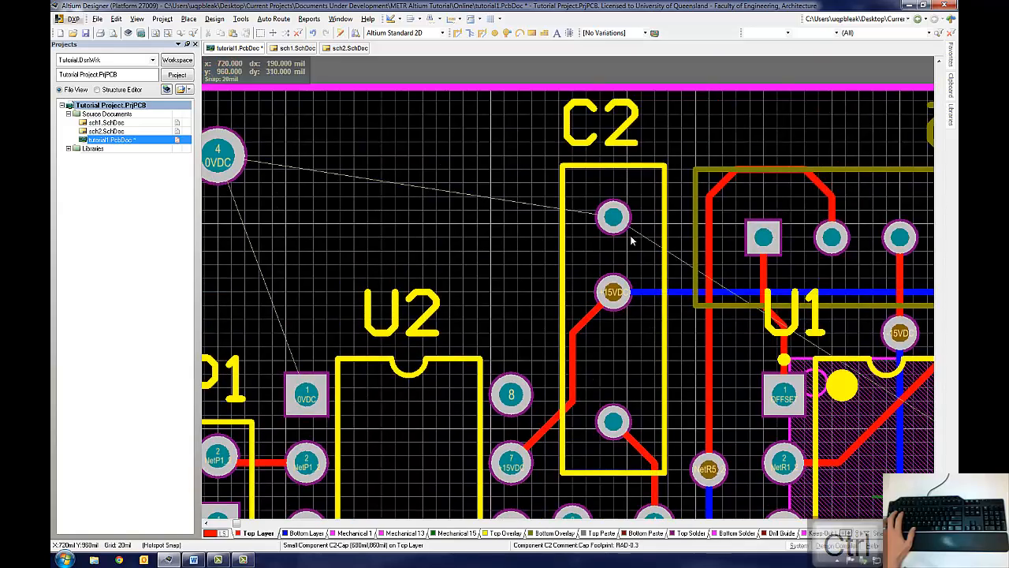
pyautogui.keyDown('ctrl'); pyautogui.scroll(3, 633, 232); pyautogui.keyUp('ctrl')
pyautogui.scroll(-6, 653, 331)
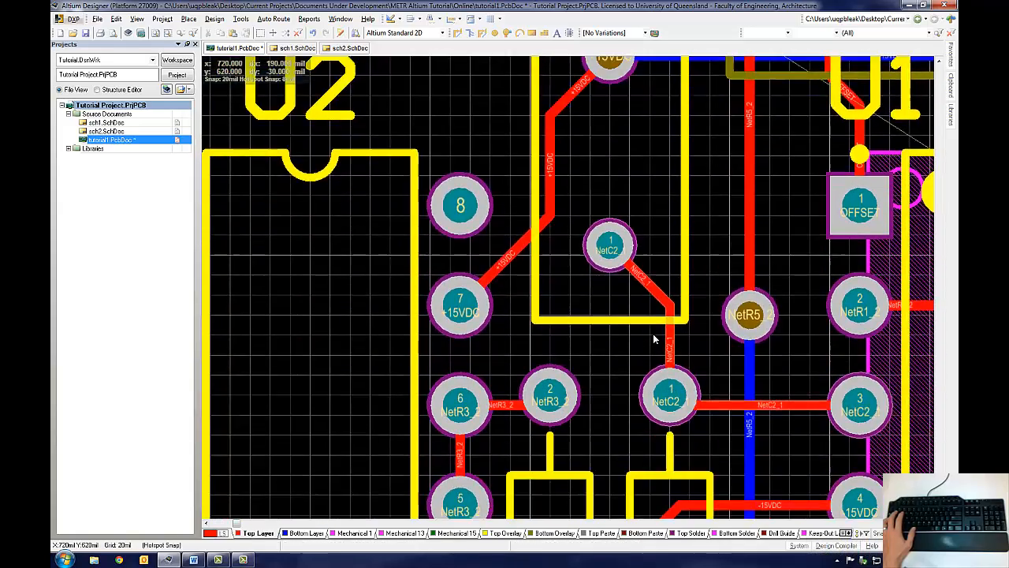
pyautogui.keyDown('ctrl'); pyautogui.scroll(-3, 653, 337); pyautogui.keyUp('ctrl')
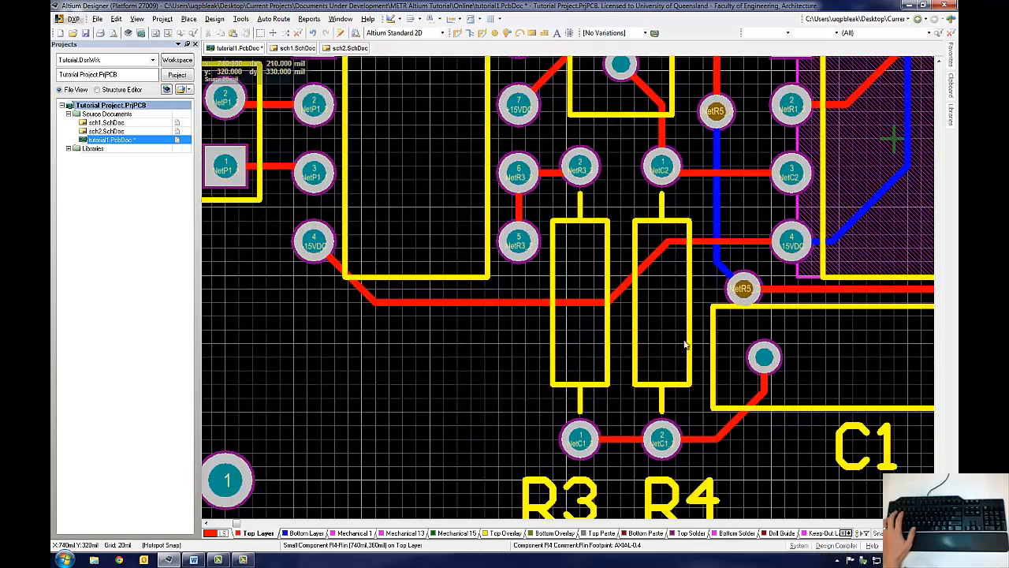
pyautogui.keyDown('ctrl'); pyautogui.scroll(2, 729, 363); pyautogui.keyUp('ctrl')
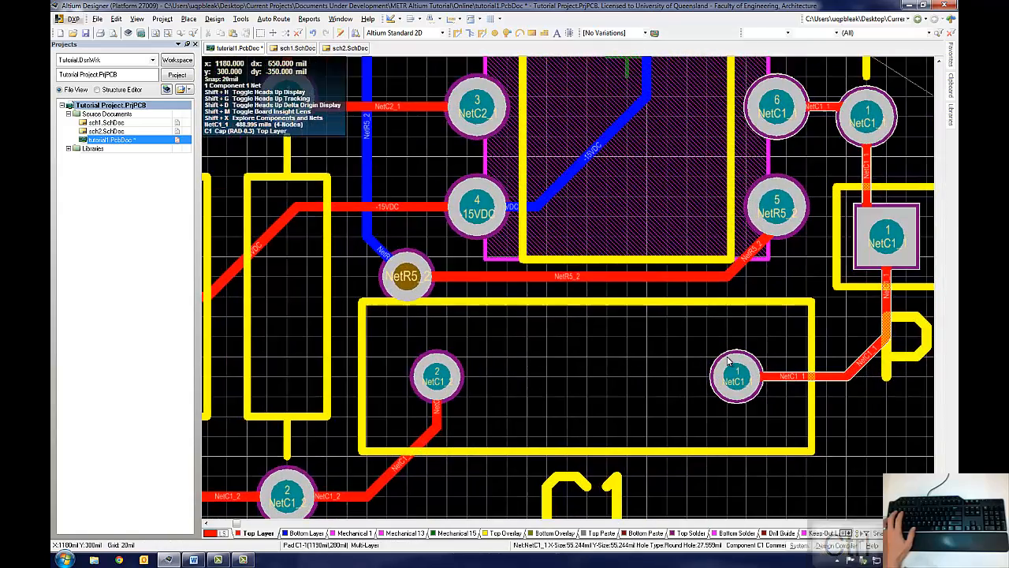
pyautogui.moveTo(816, 417); pyautogui.dragTo(519, 339, button='right')
pyautogui.moveTo(533, 173); pyautogui.dragTo(581, 342, button='right')
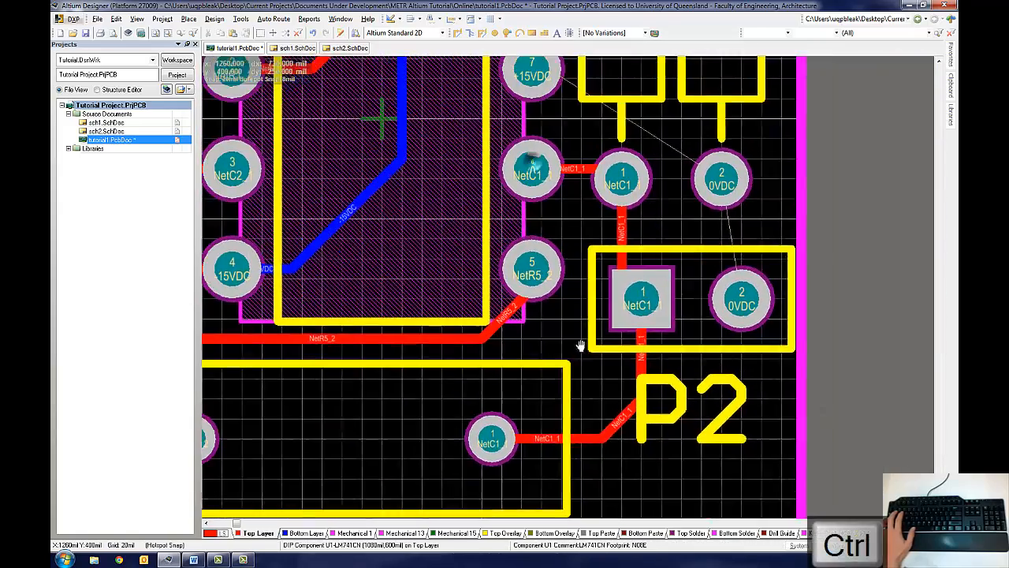
pyautogui.keyDown('ctrl'); pyautogui.scroll(-2, 581, 339); pyautogui.keyUp('ctrl')
pyautogui.moveTo(484, 313); pyautogui.dragTo(634, 420, button='right')
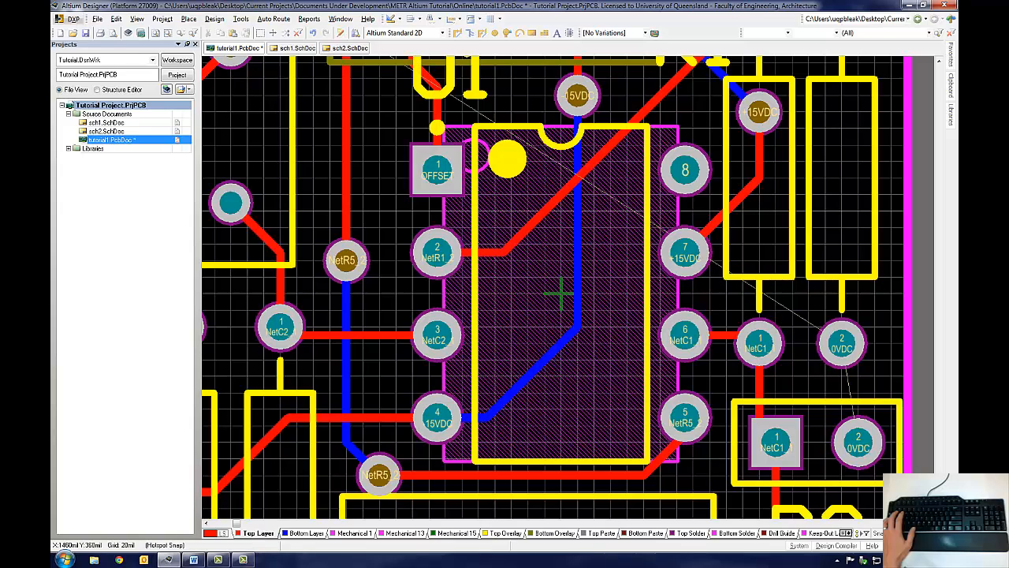
pyautogui.keyDown('ctrl'); pyautogui.scroll(-2, 508, 322); pyautogui.keyUp('ctrl')
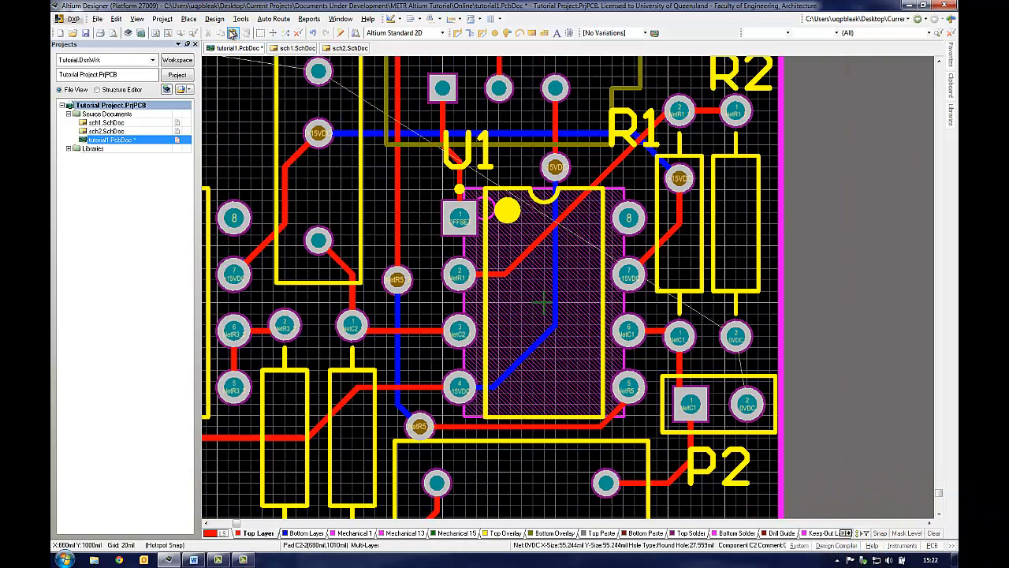
# Step: Delete the leftover track stub to the left of C2's middle pin
pyautogui.click(157, 37)
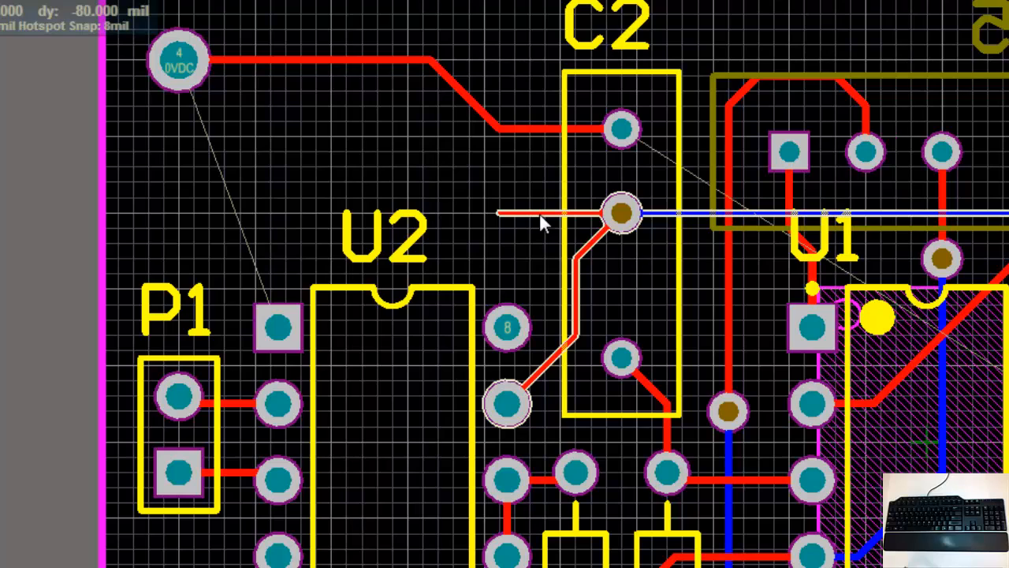
pyautogui.click(539, 212)
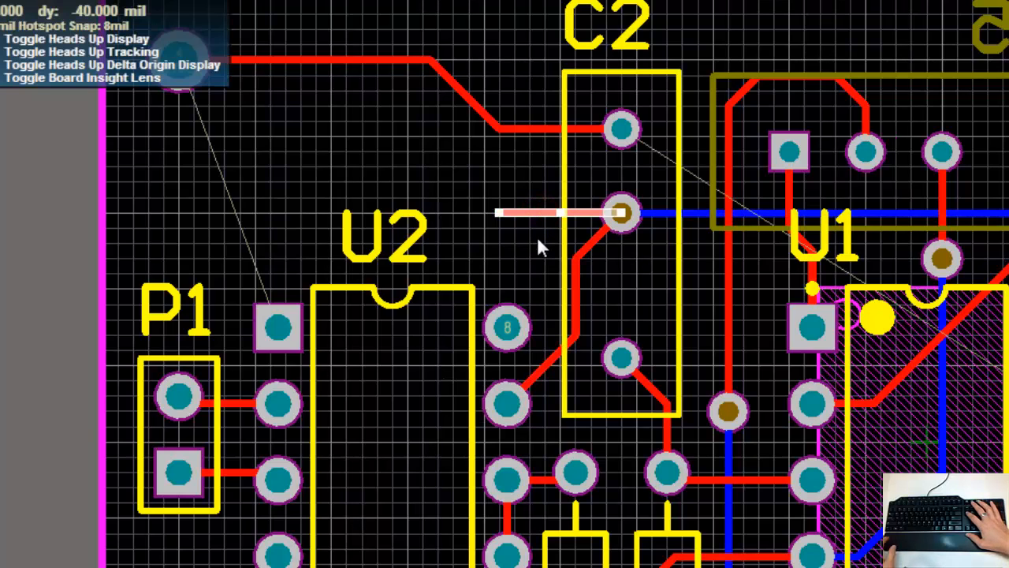
pyautogui.press('Delete')
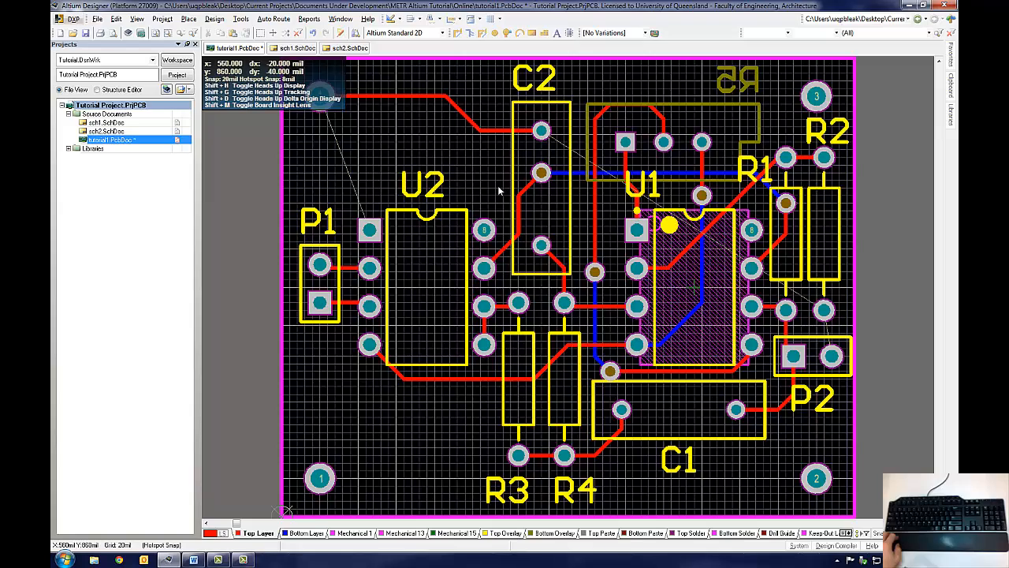
# Step: Un-route the connection between the 0VDC mounting pad and C2's upper pin
pyautogui.click(240, 19)
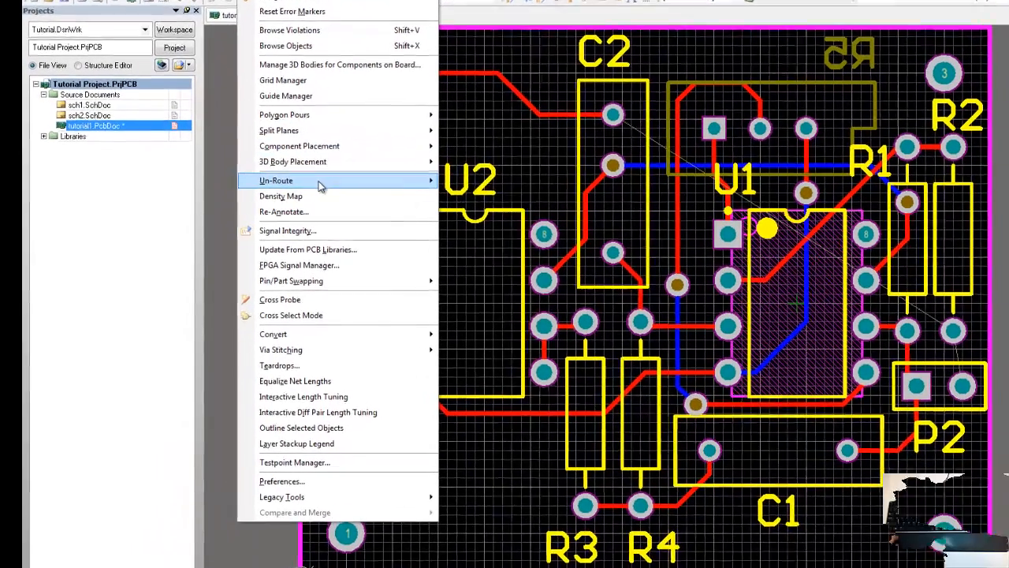
pyautogui.moveTo(363, 184)
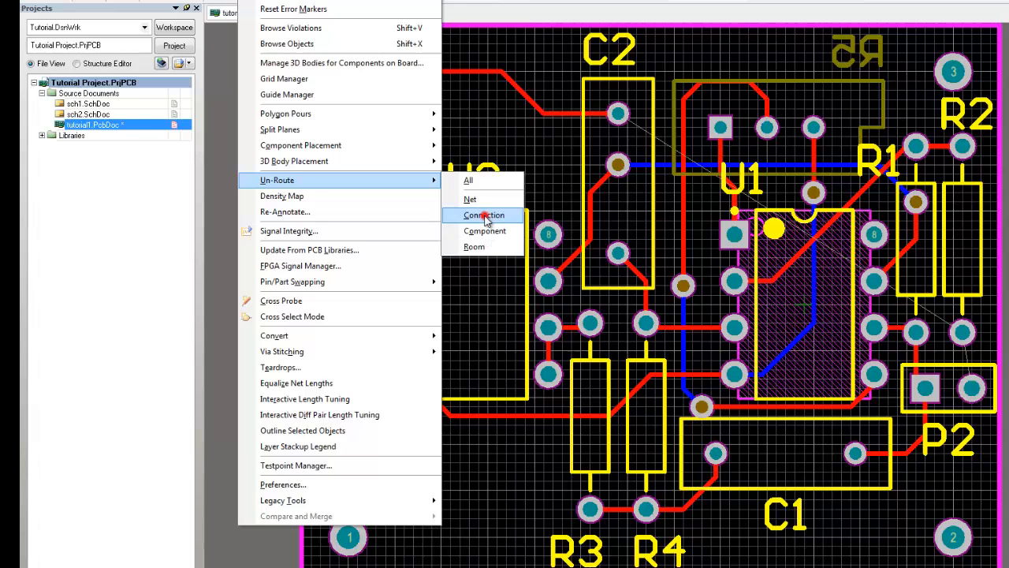
pyautogui.click(484, 216)
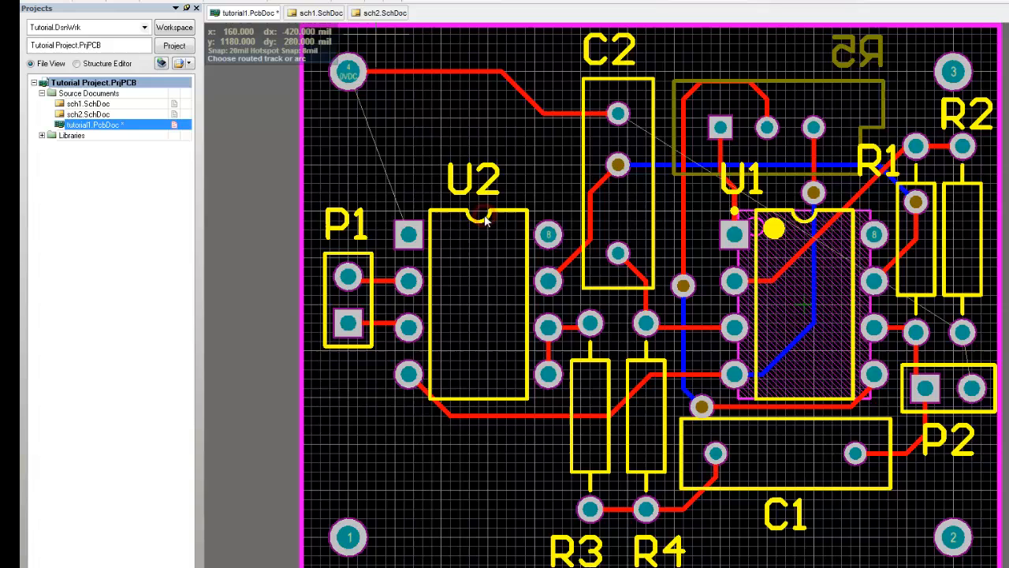
pyautogui.click(544, 115)
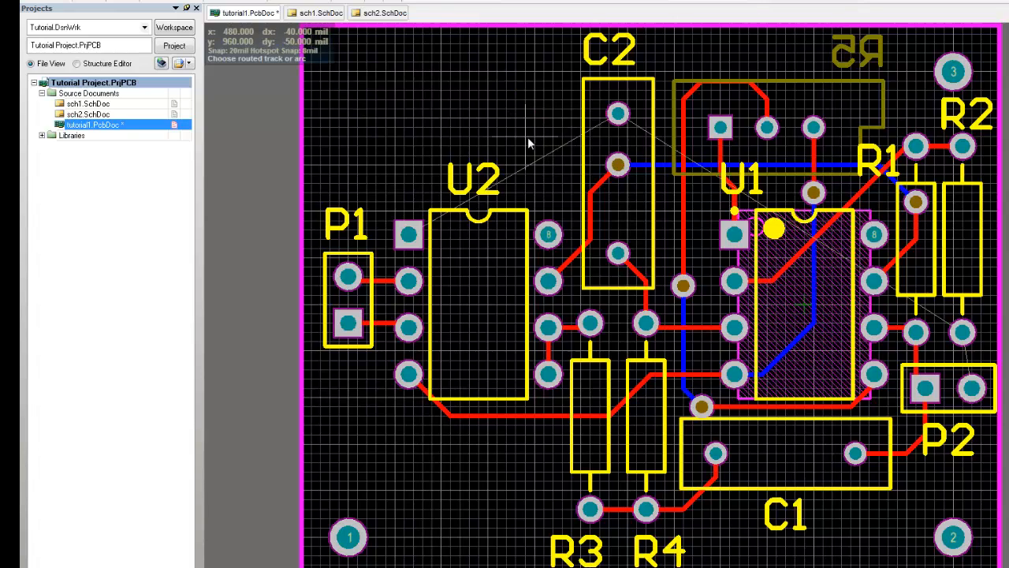
pyautogui.press('shift')
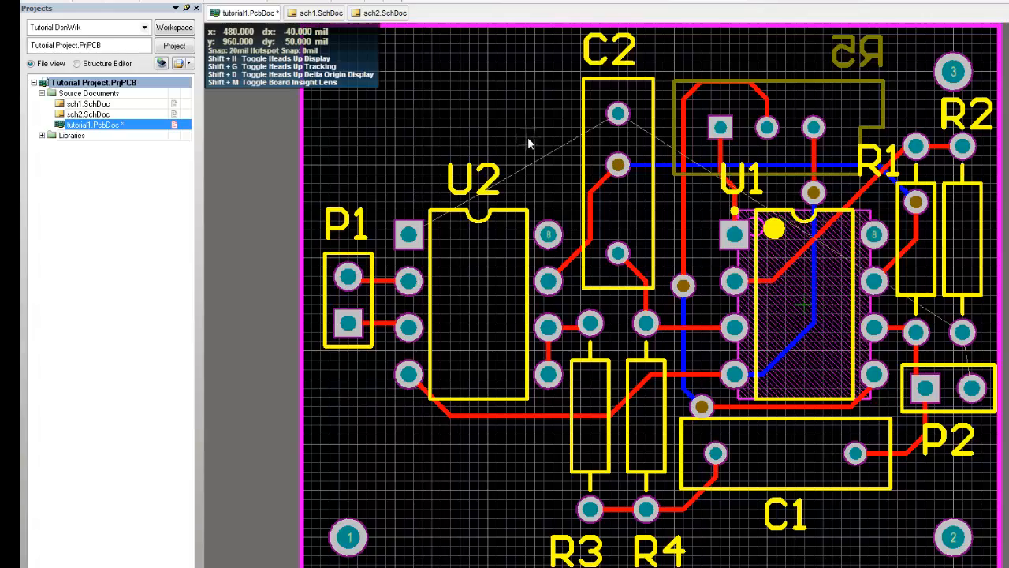
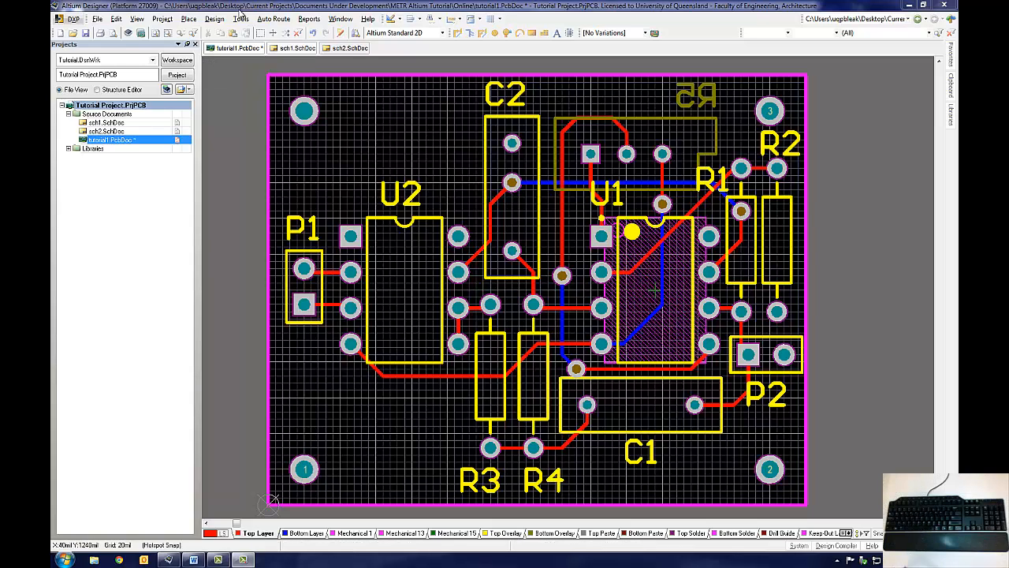
# Step: Set the minimum clearance design rule to 25 mil
pyautogui.click(214, 18)
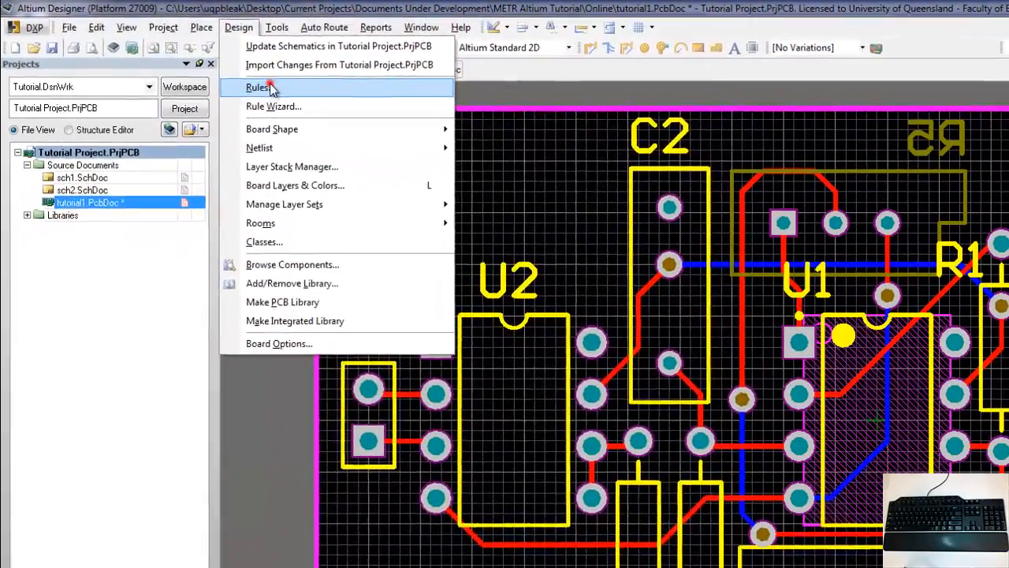
pyautogui.click(264, 83)
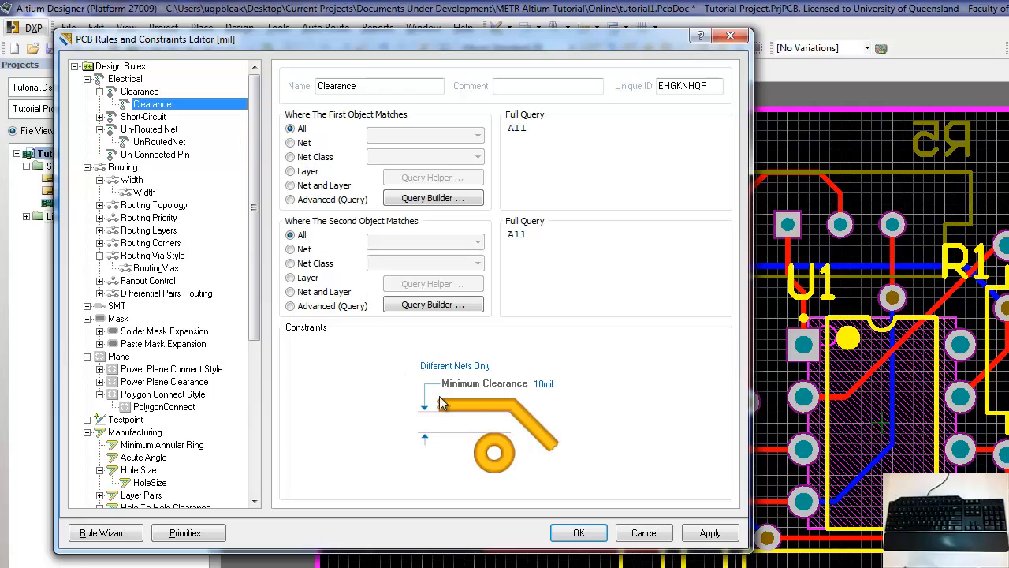
pyautogui.moveTo(544, 384); pyautogui.dragTo(529, 384)
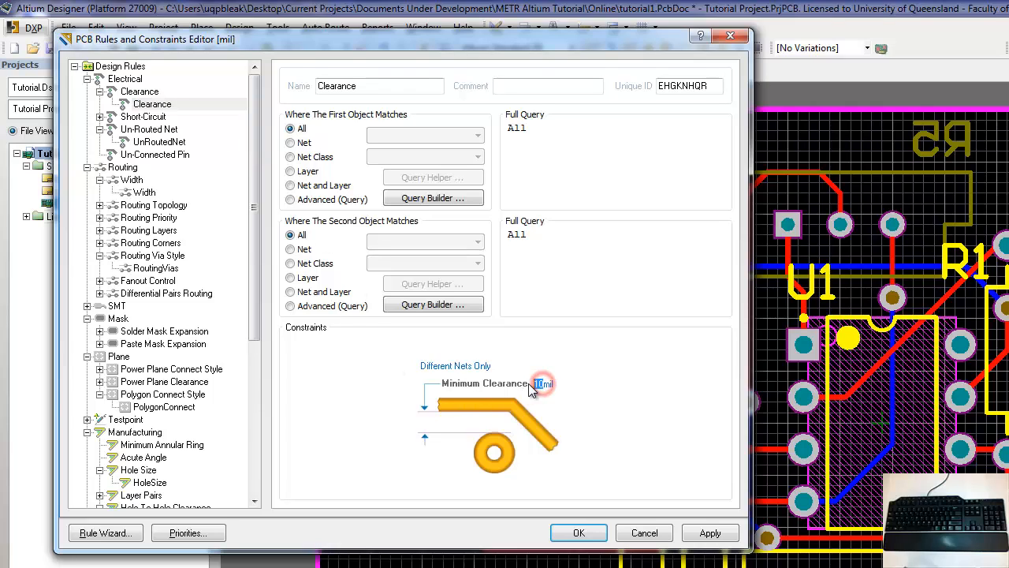
pyautogui.write('25')
pyautogui.press('Return')
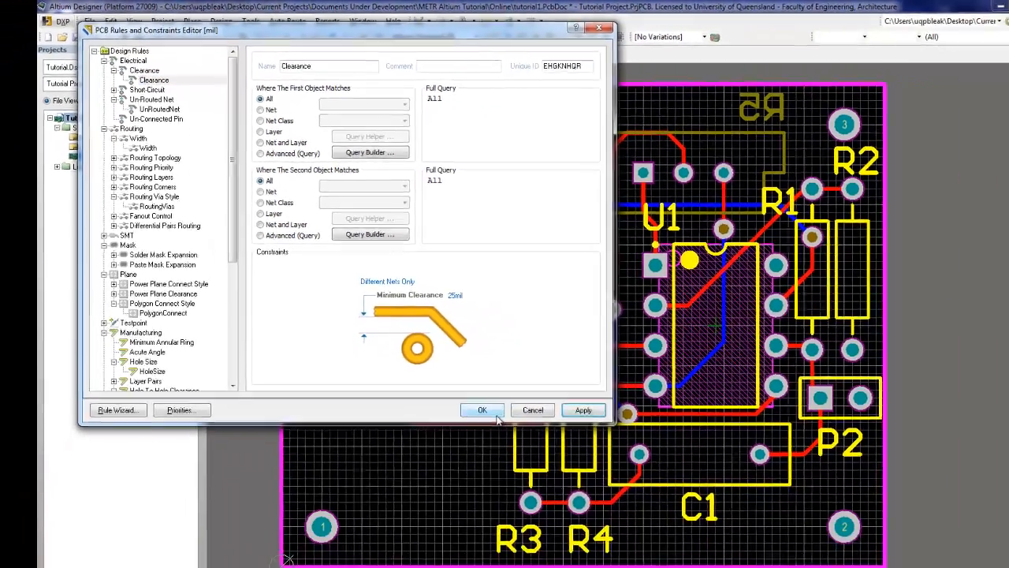
pyautogui.click(579, 533)
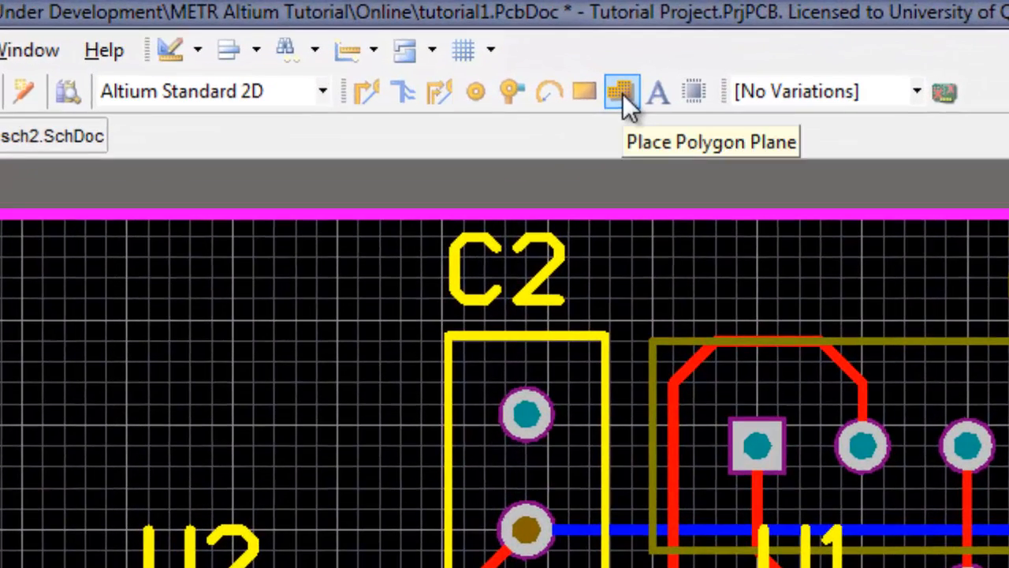
# Step: Start a polygon pour named 0V on the Bottom Layer, connected to net 0VDC and pouring over all same-net objects
pyautogui.click(622, 92)
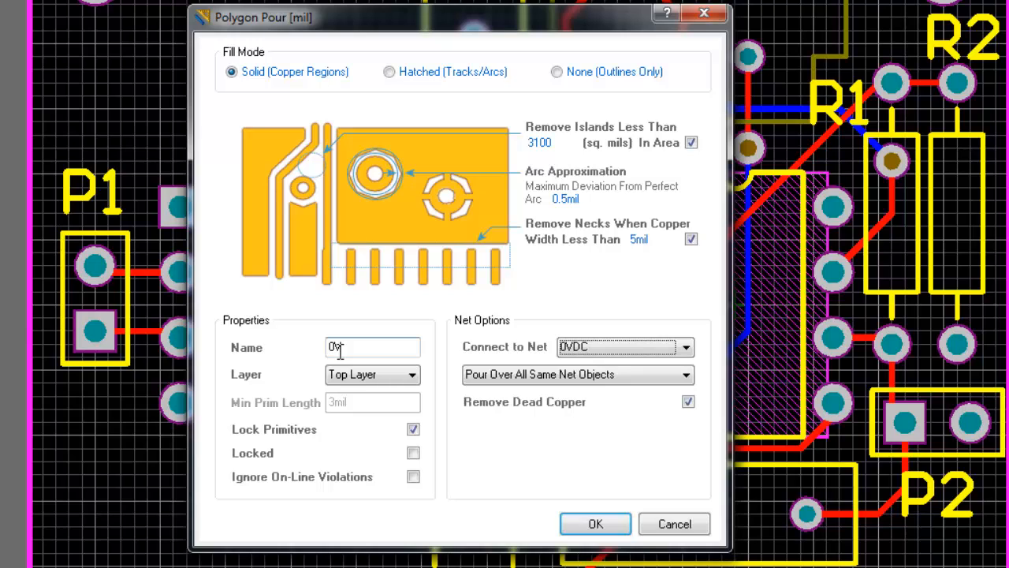
pyautogui.click(384, 376)
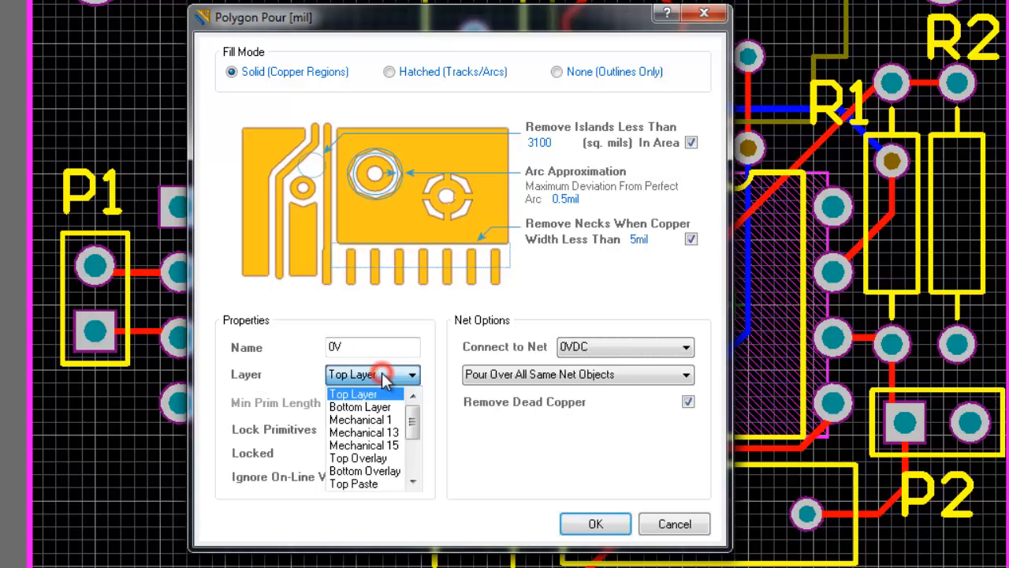
pyautogui.click(363, 407)
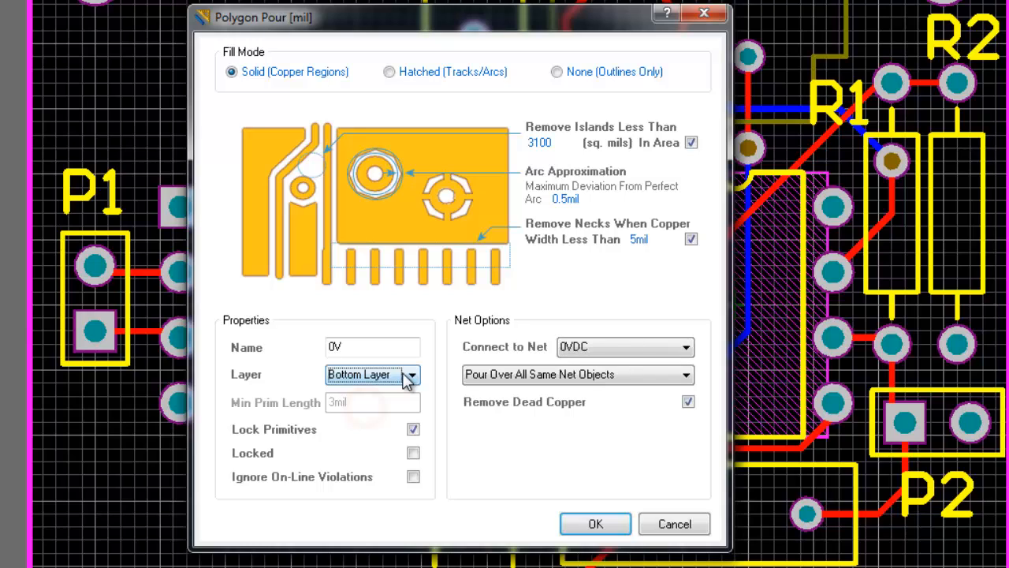
pyautogui.click(615, 353)
pyautogui.click(581, 357)
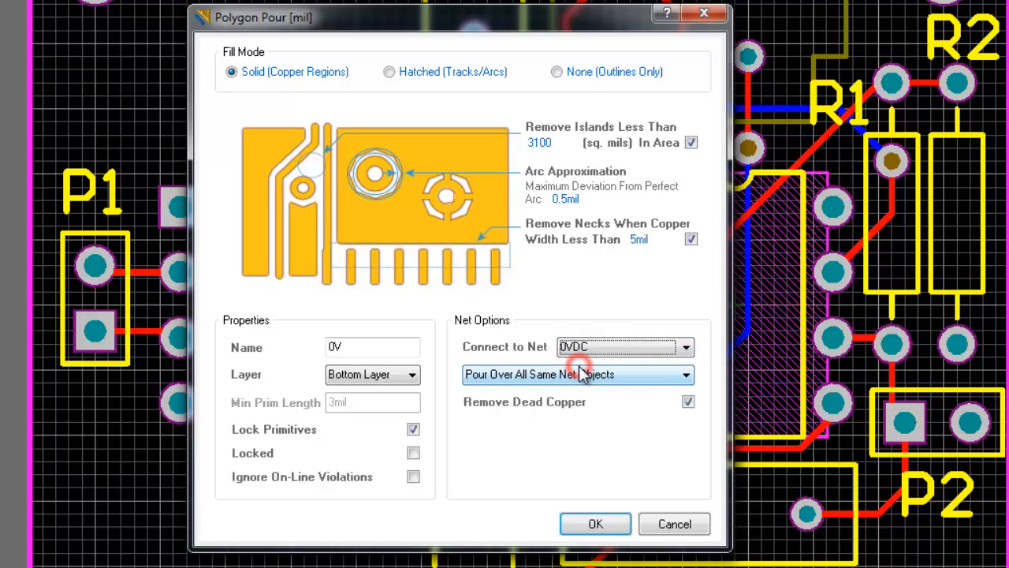
pyautogui.click(534, 374)
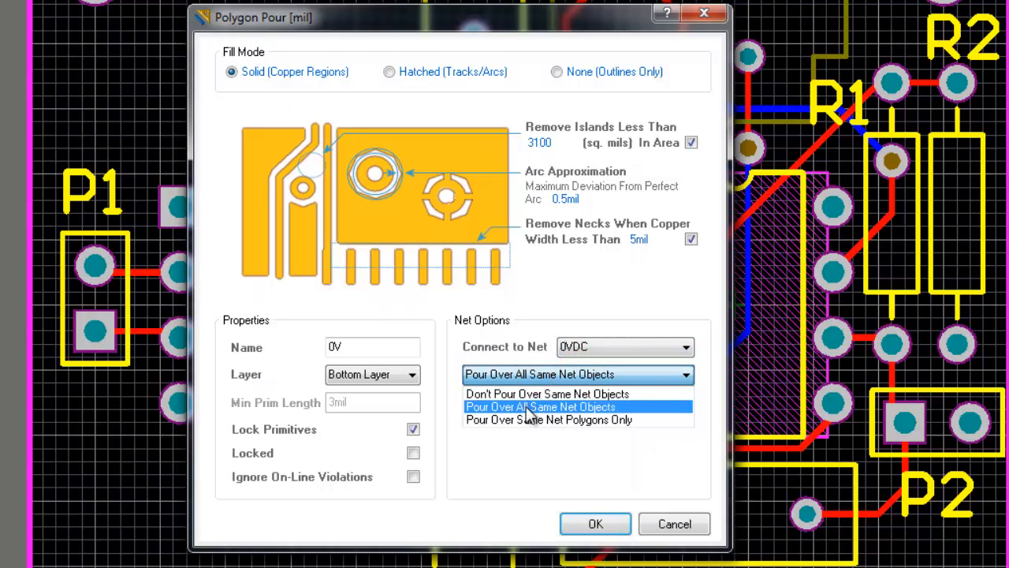
pyautogui.click(529, 407)
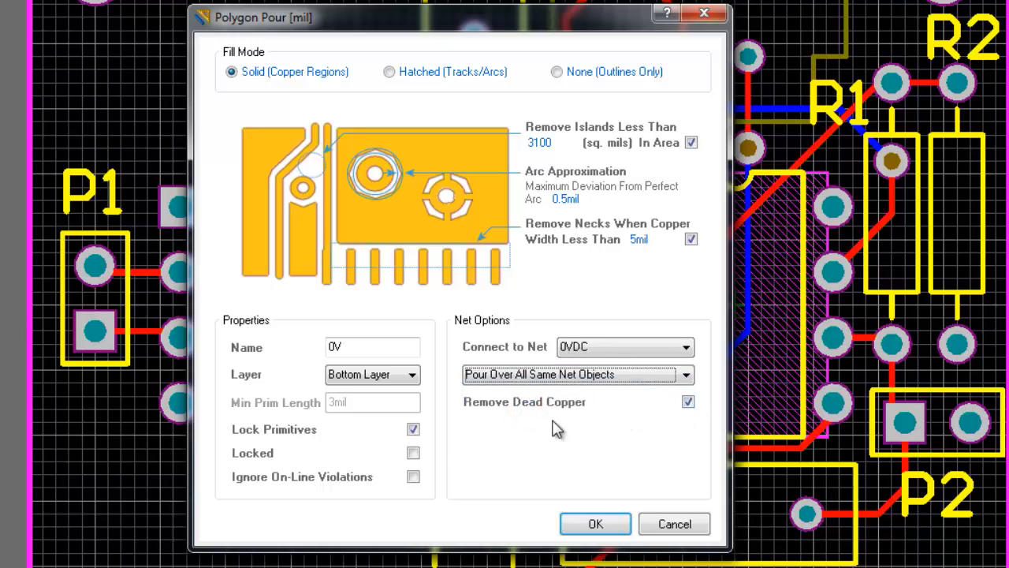
pyautogui.click(595, 526)
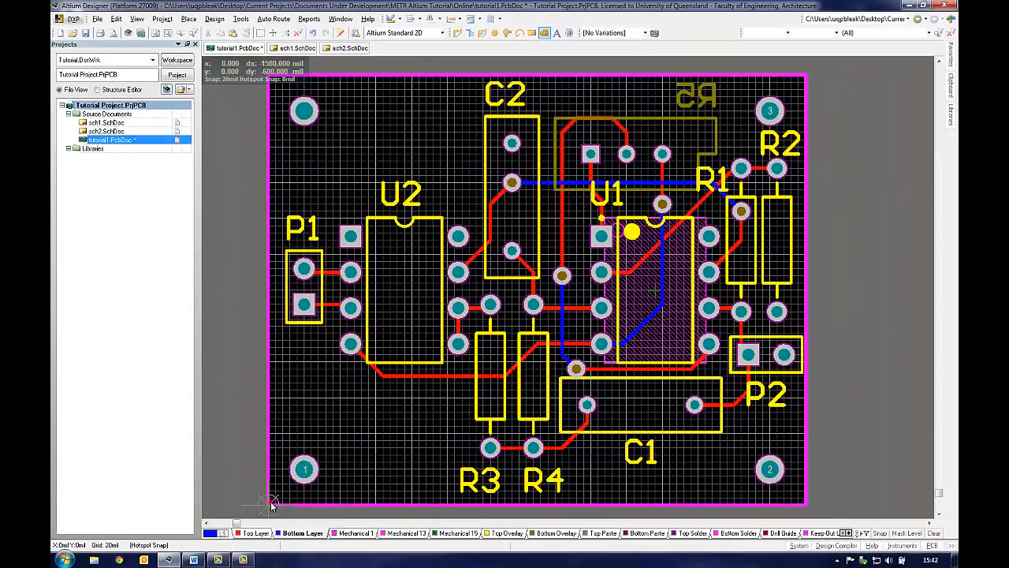
# Step: Draw the polygon outline around the board's four corners, 1500 by 1200 mil, and finish it
pyautogui.click(271, 505)
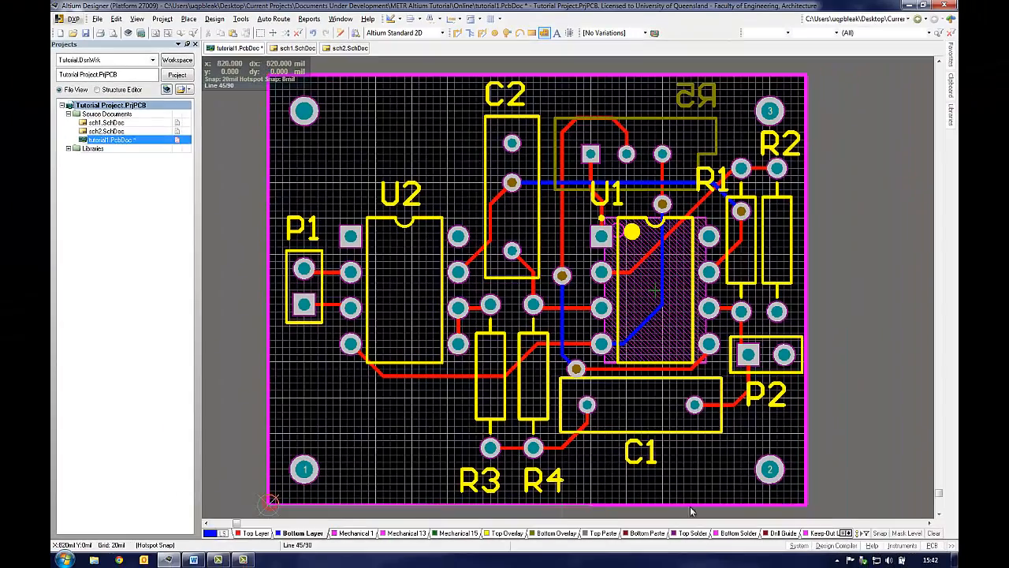
pyautogui.click(807, 506)
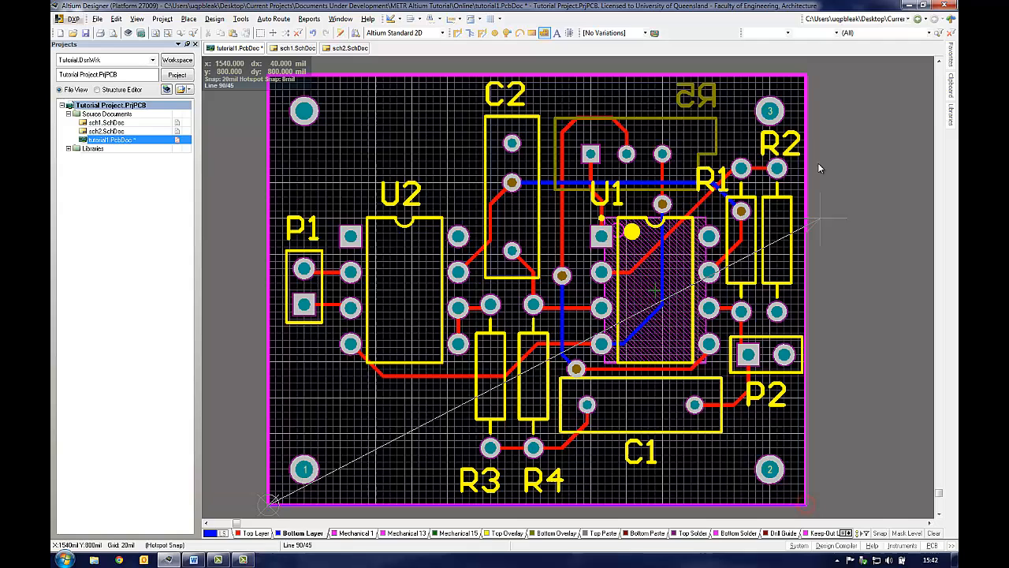
pyautogui.click(806, 79)
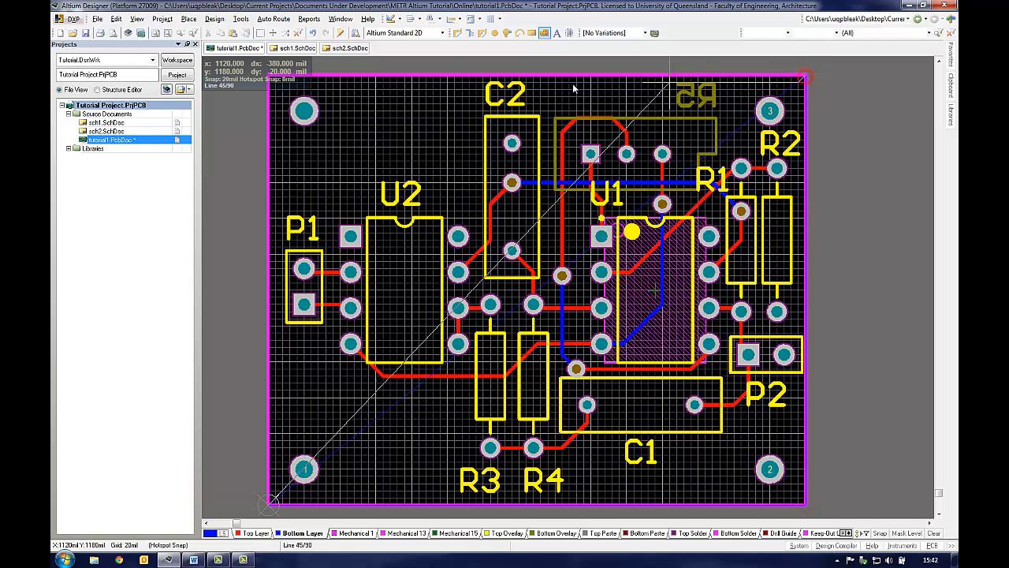
pyautogui.click(269, 79)
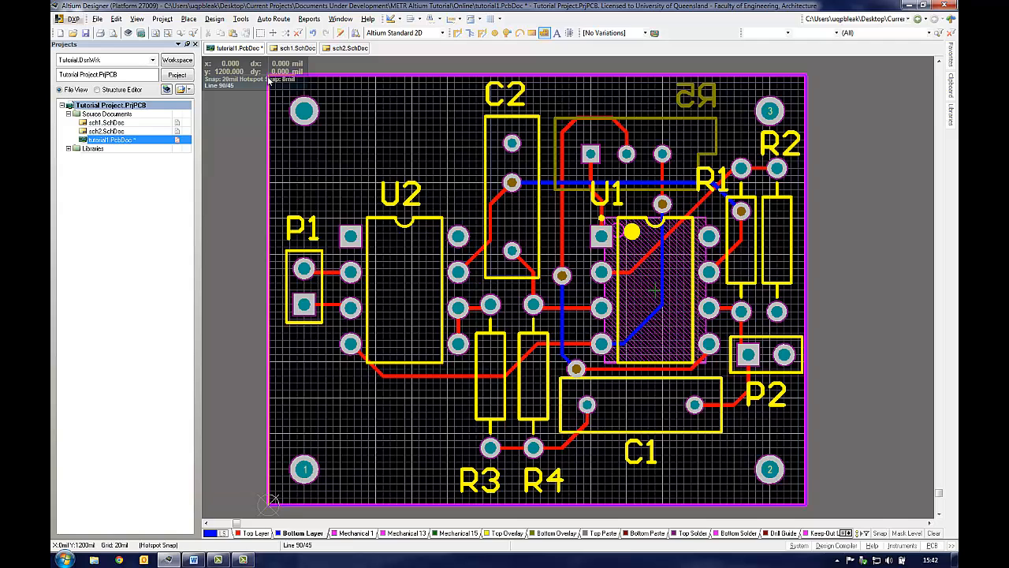
pyautogui.rightClick(269, 80)
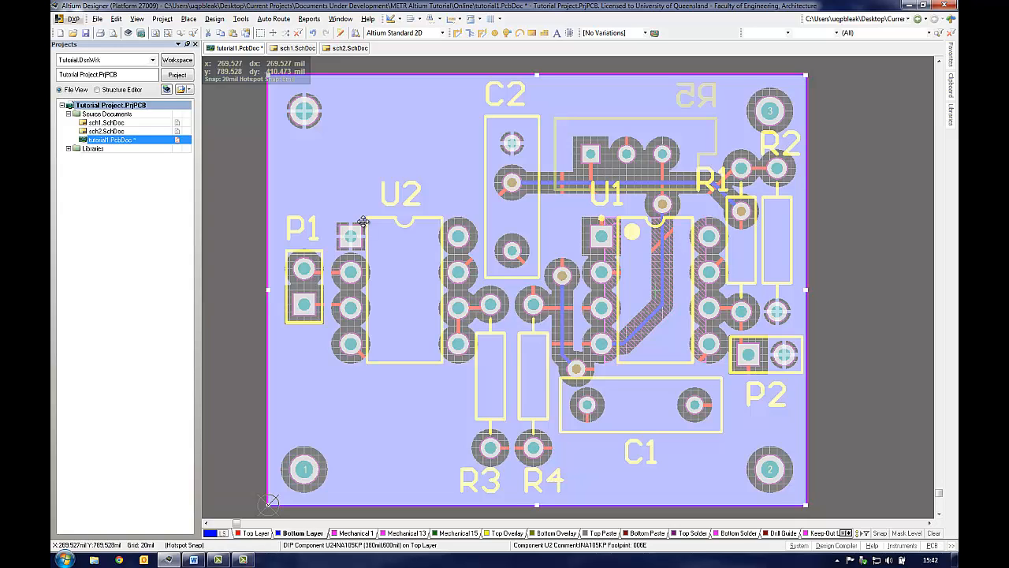
# Step: Set the minimum clearance design rule to 10 mil and repour the polygon
pyautogui.click(214, 18)
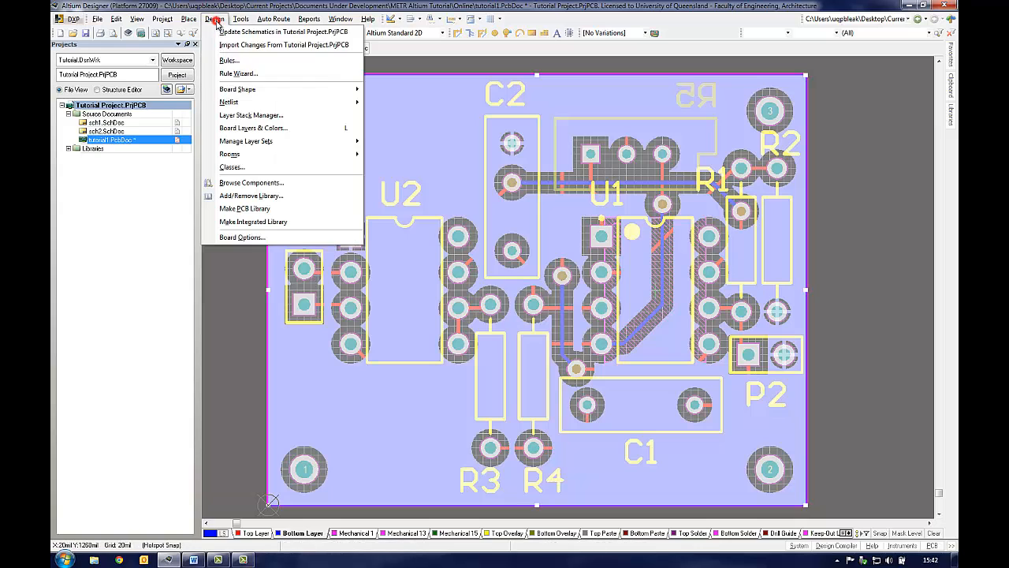
pyautogui.click(228, 59)
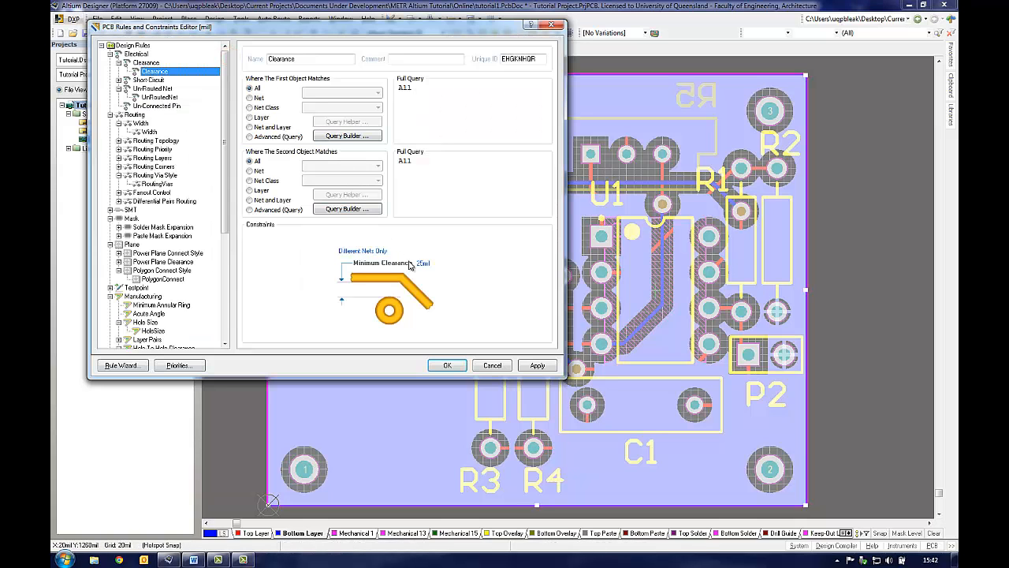
pyautogui.moveTo(423, 264); pyautogui.dragTo(408, 266)
pyautogui.write('1')
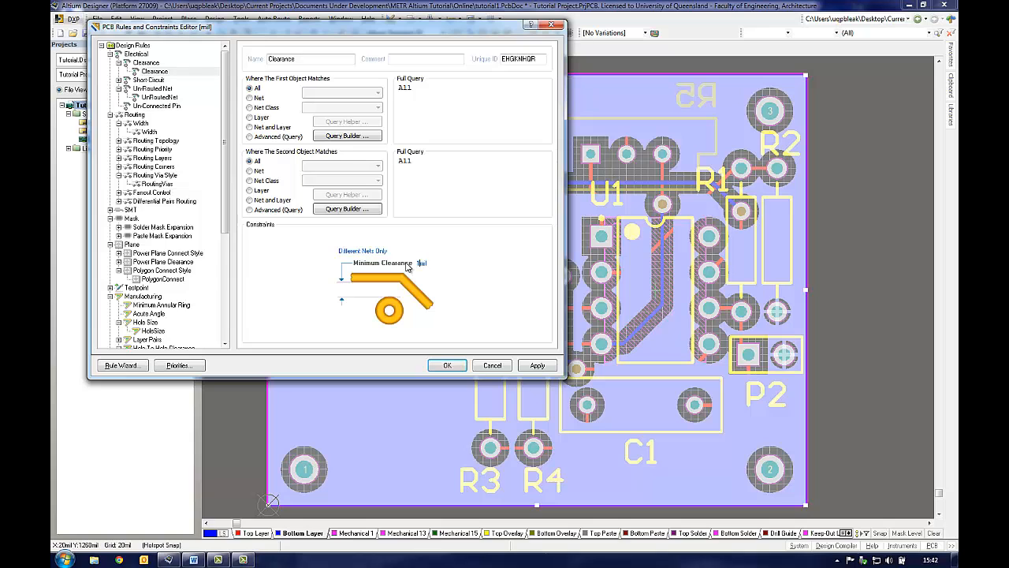
pyautogui.write('0')
pyautogui.click(522, 364)
pyautogui.click(447, 365)
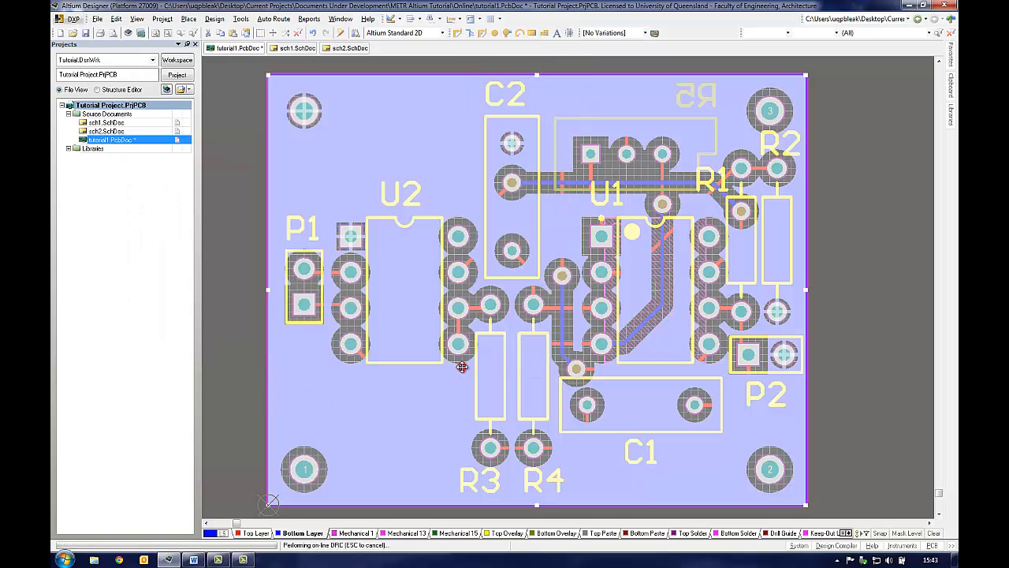
pyautogui.click(844, 396)
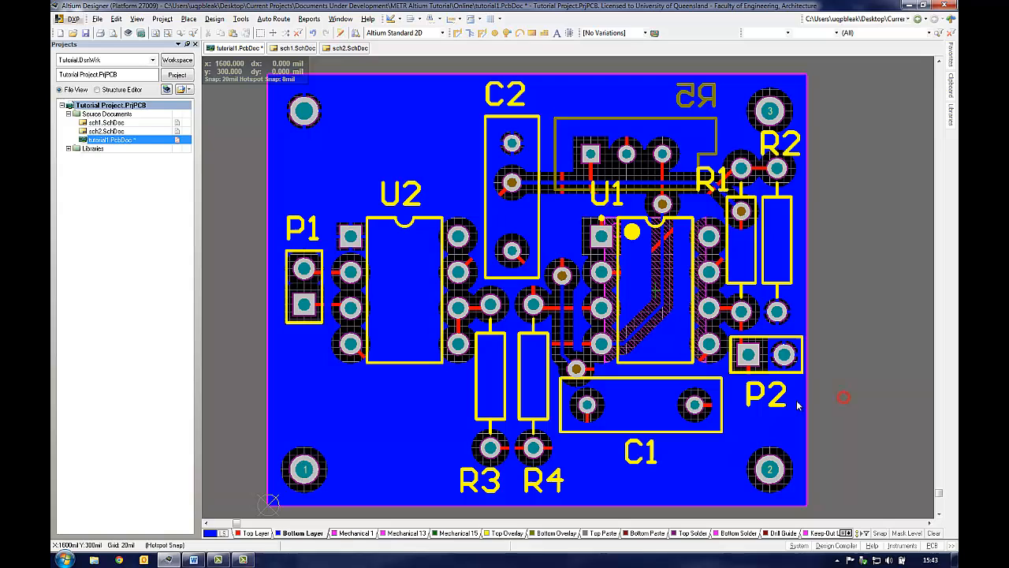
# Step: Place a string reading Rev 01 on the Top Overlay layer near the board's upper-left corner
pyautogui.click(258, 533)
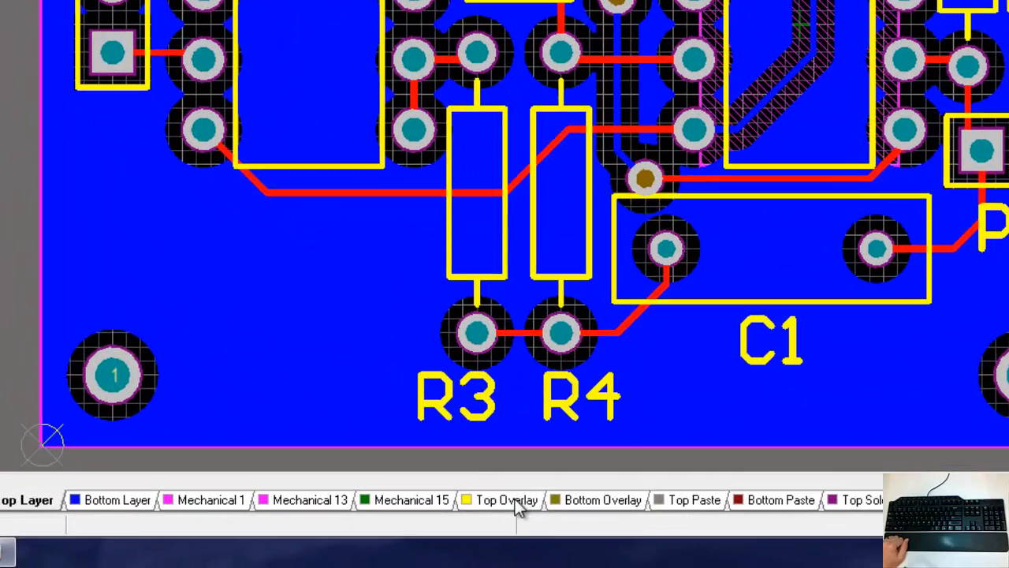
pyautogui.click(515, 499)
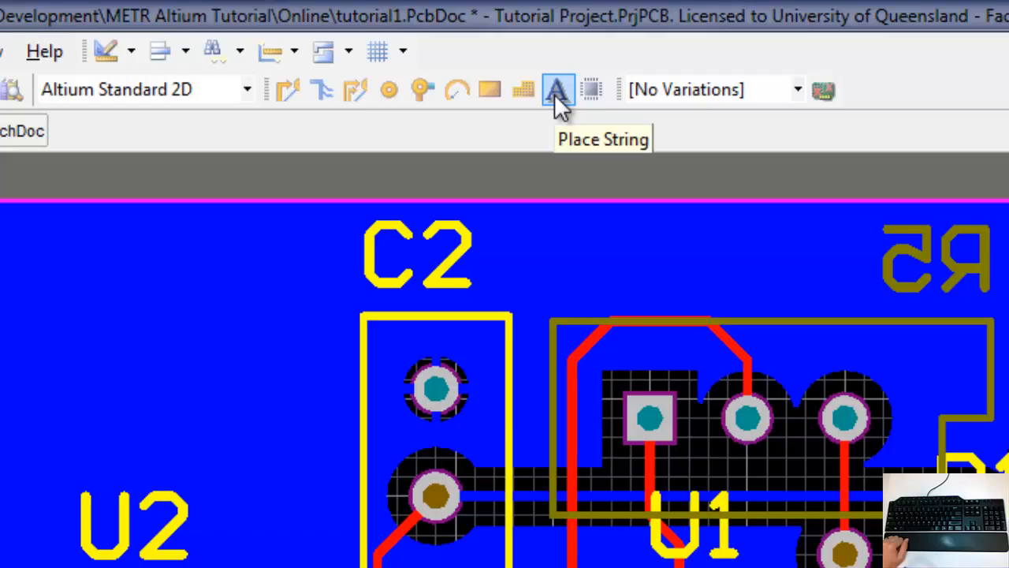
pyautogui.click(556, 94)
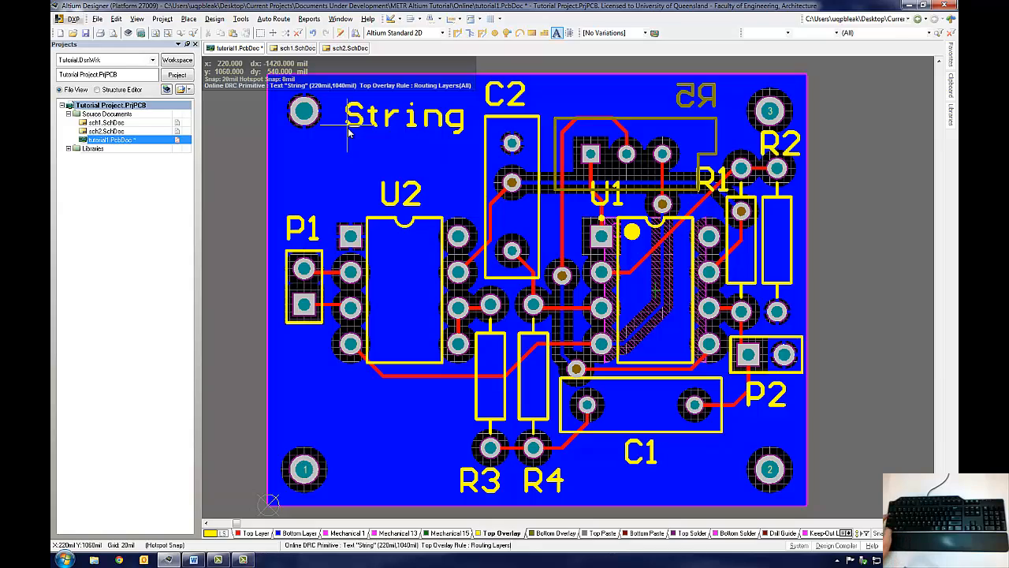
pyautogui.press('Tab')
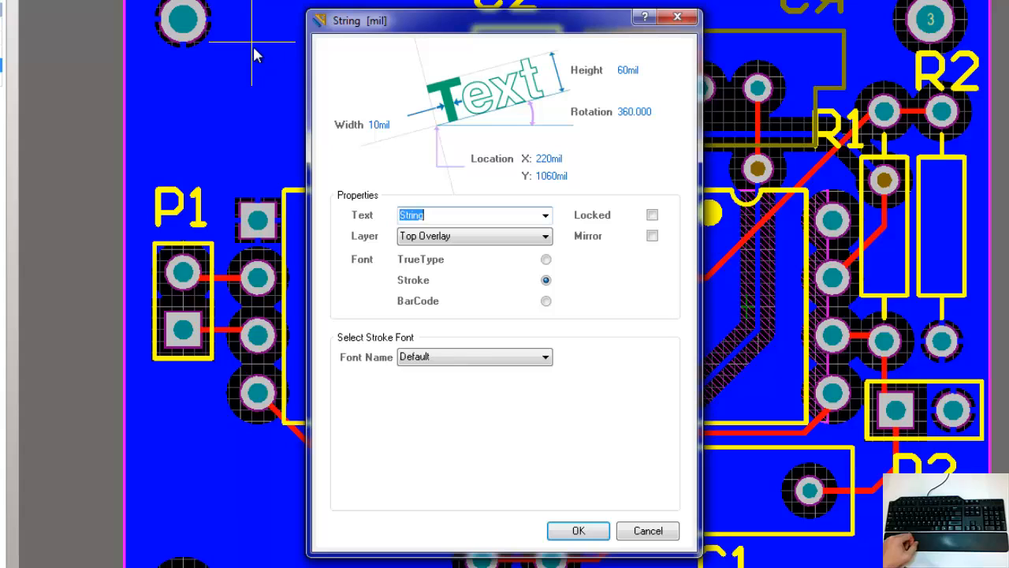
pyautogui.write('R')
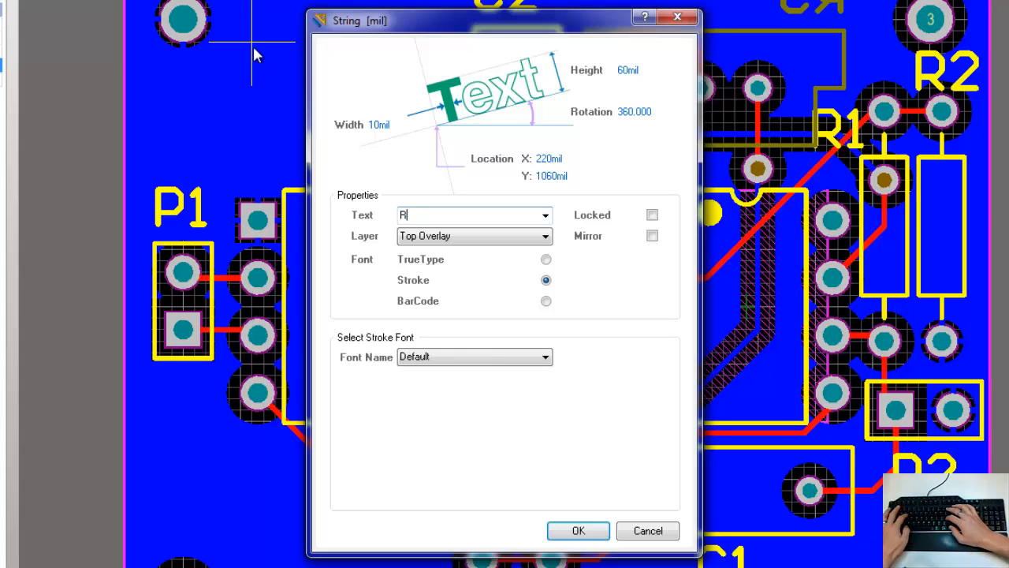
pyautogui.write('ev 01')
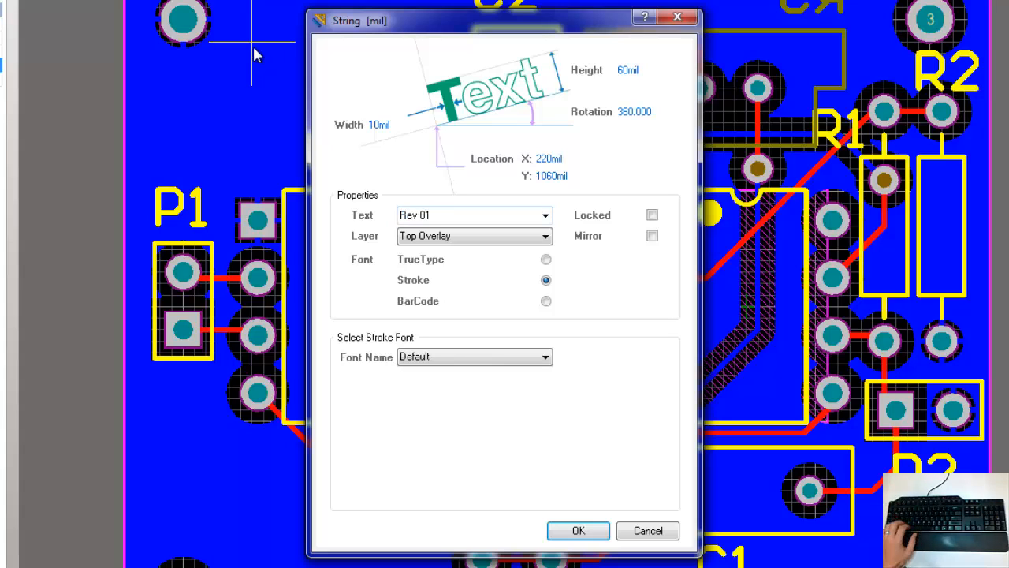
pyautogui.click(578, 531)
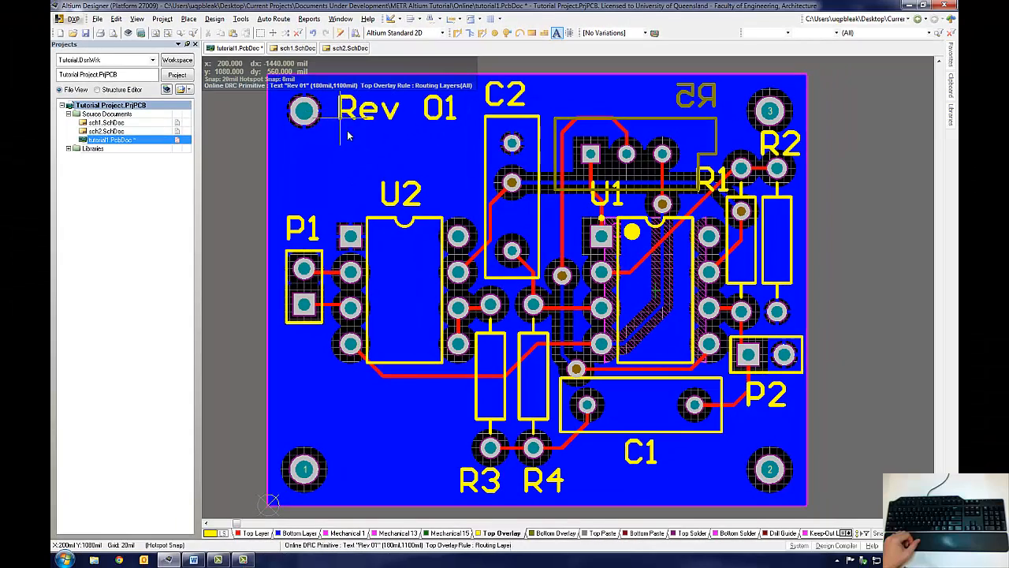
pyautogui.click(351, 138)
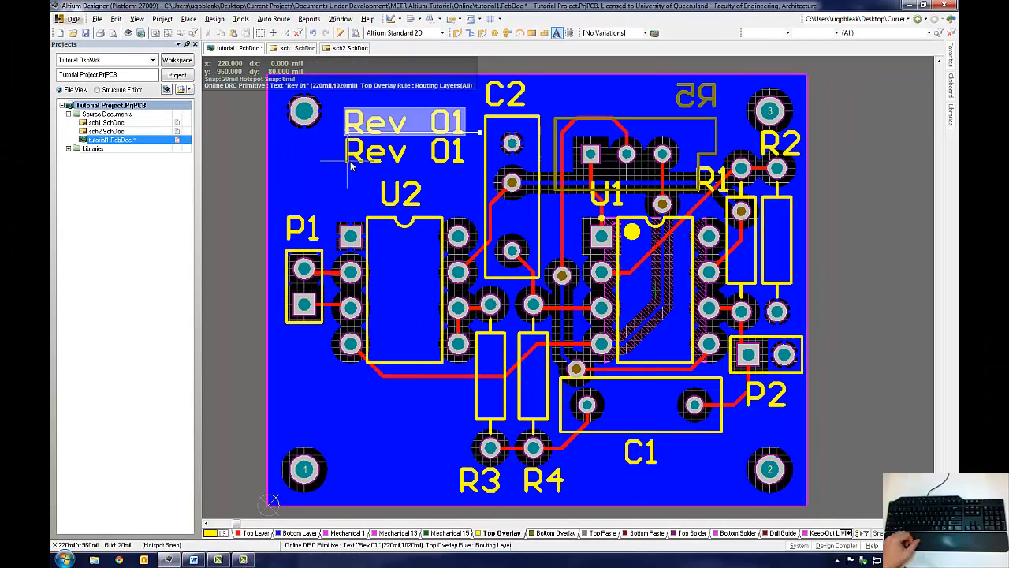
# Step: Place a second Top Overlay string reading PB just below Rev 01
pyautogui.press('Tab')
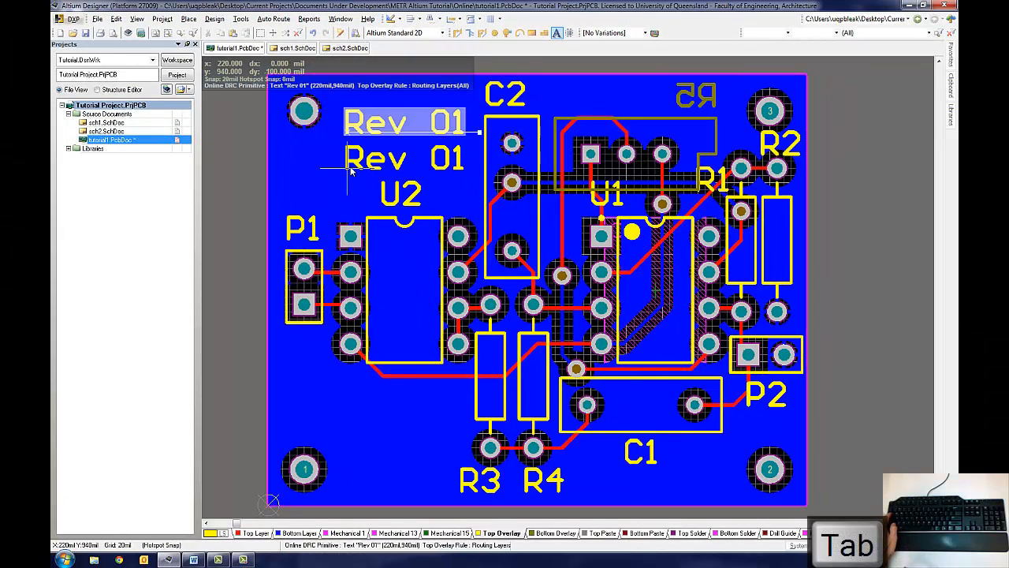
pyautogui.write('P8')
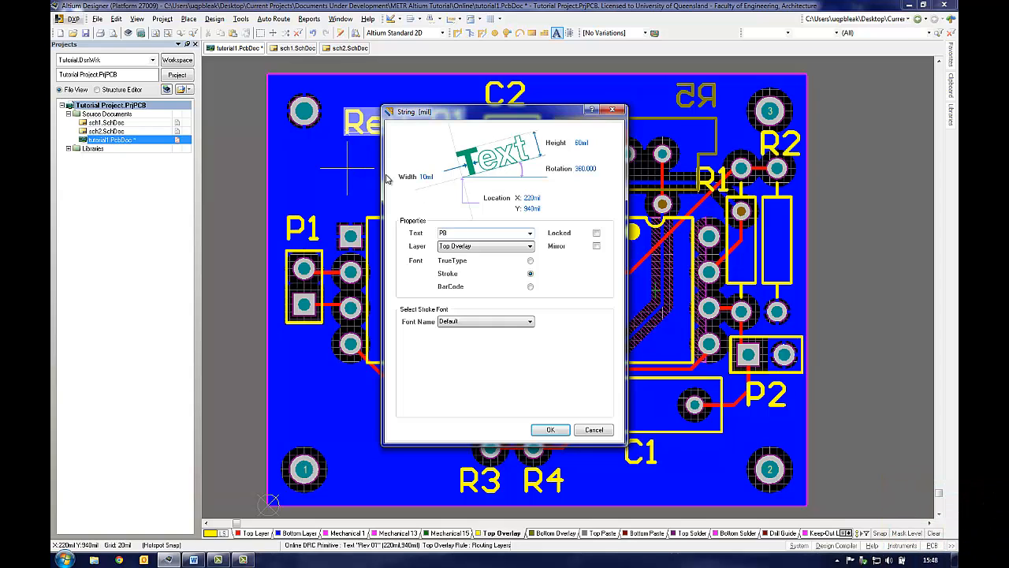
pyautogui.click(550, 431)
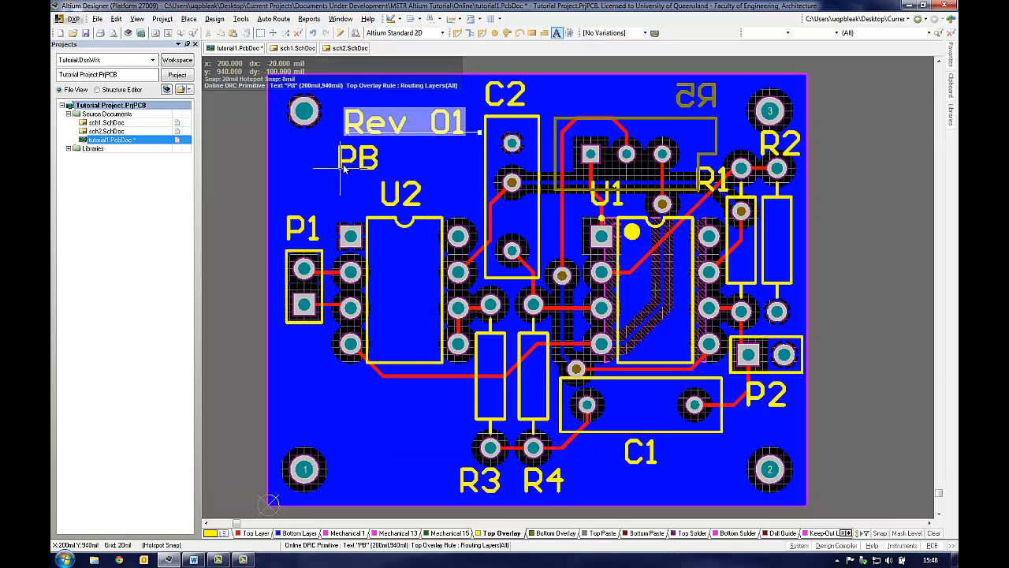
pyautogui.click(345, 169)
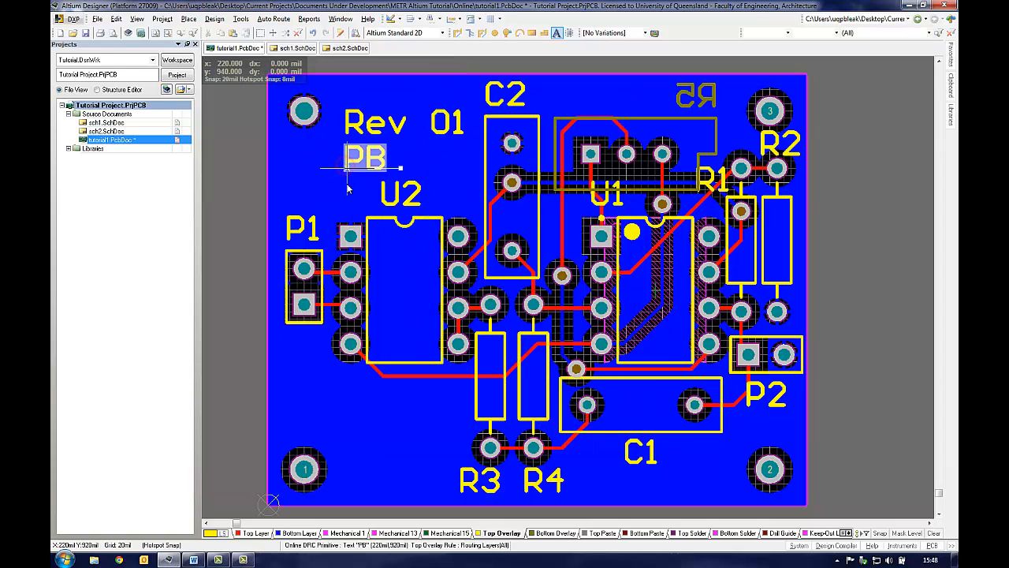
pyautogui.rightClick(313, 204)
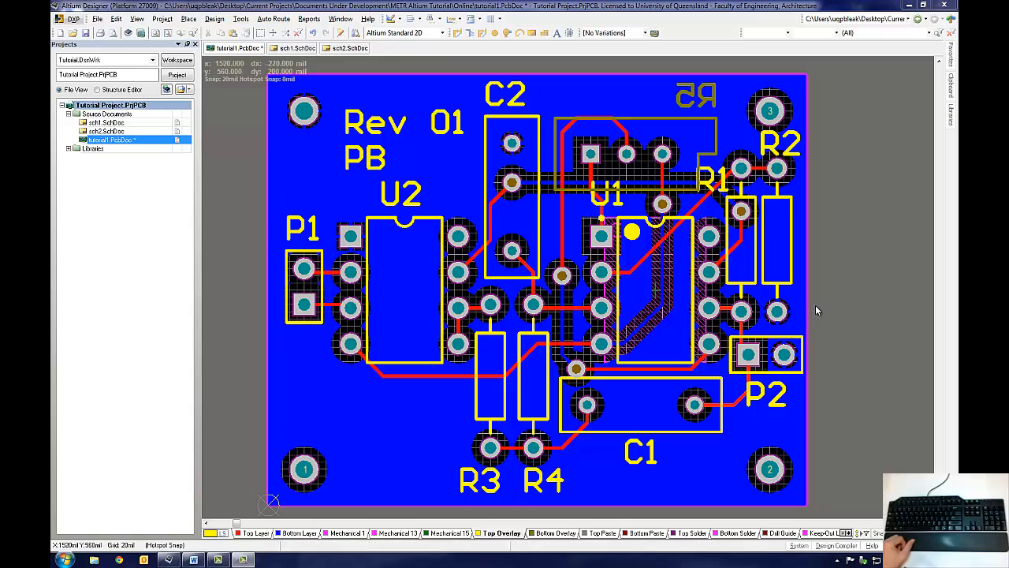
# Step: Enable the Mechanical 2 layer in the board layer view configuration and apply the change
pyautogui.click(816, 306)
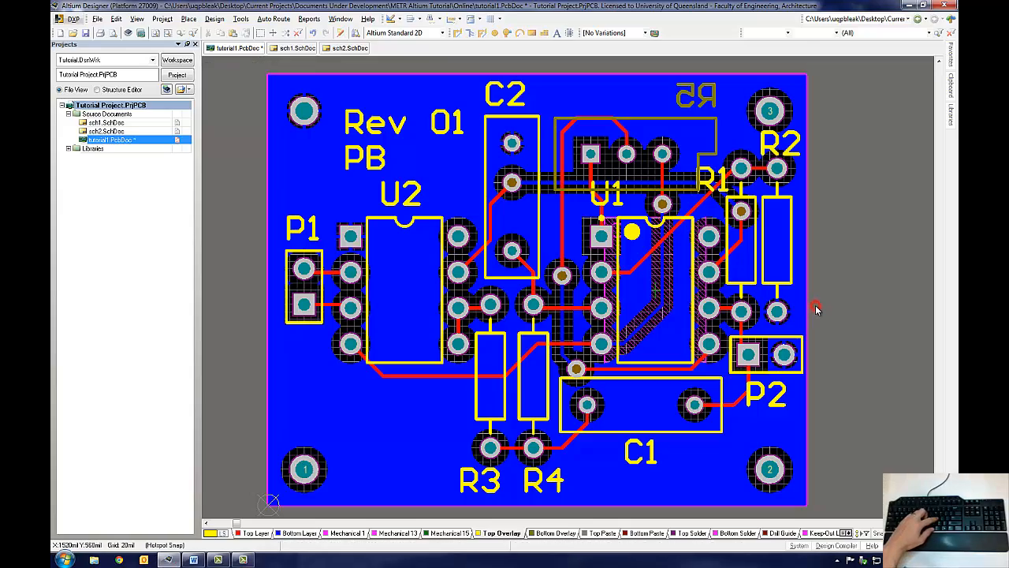
pyautogui.press('l')
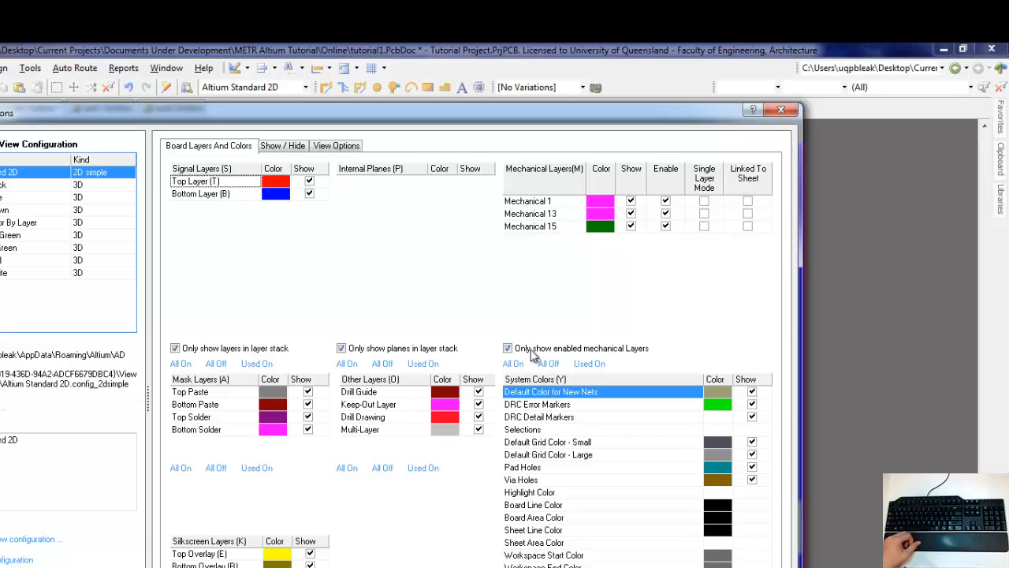
pyautogui.click(508, 348)
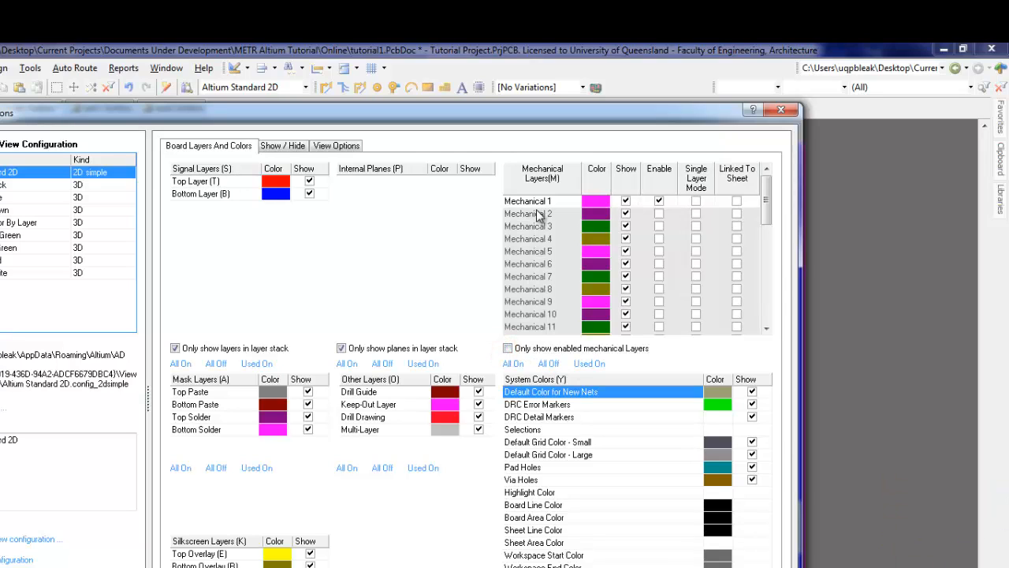
pyautogui.click(659, 214)
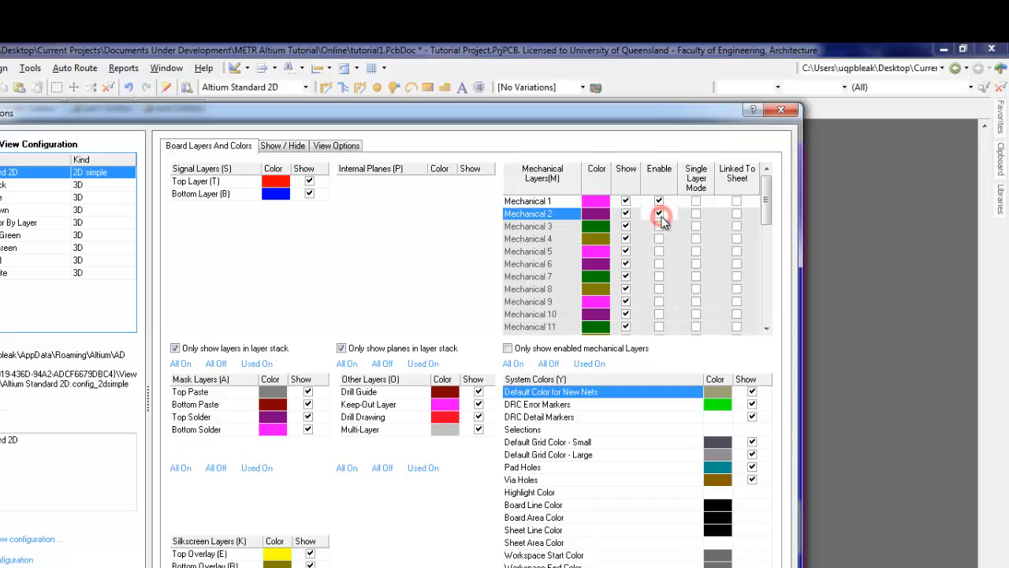
pyautogui.click(508, 349)
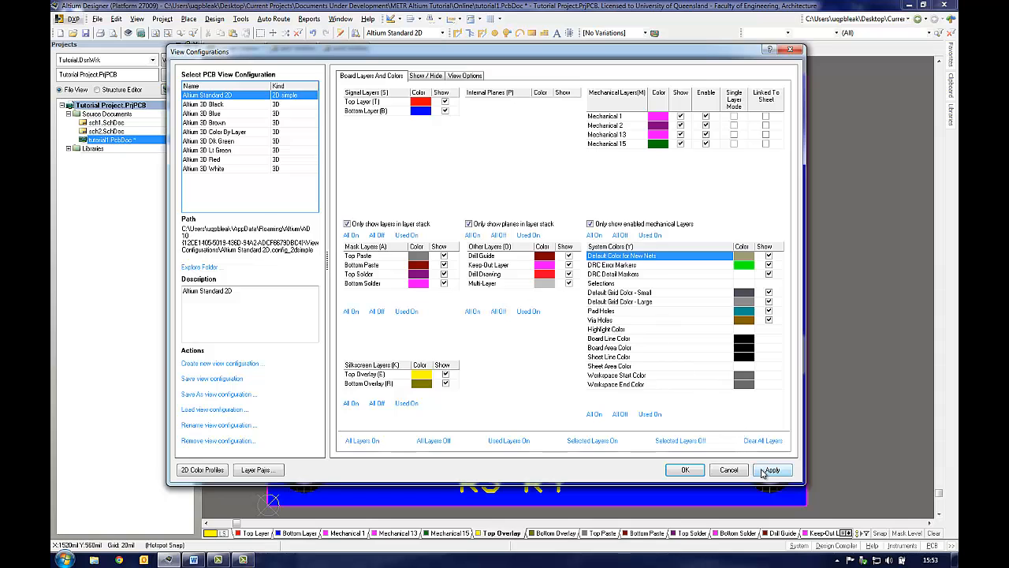
pyautogui.click(763, 472)
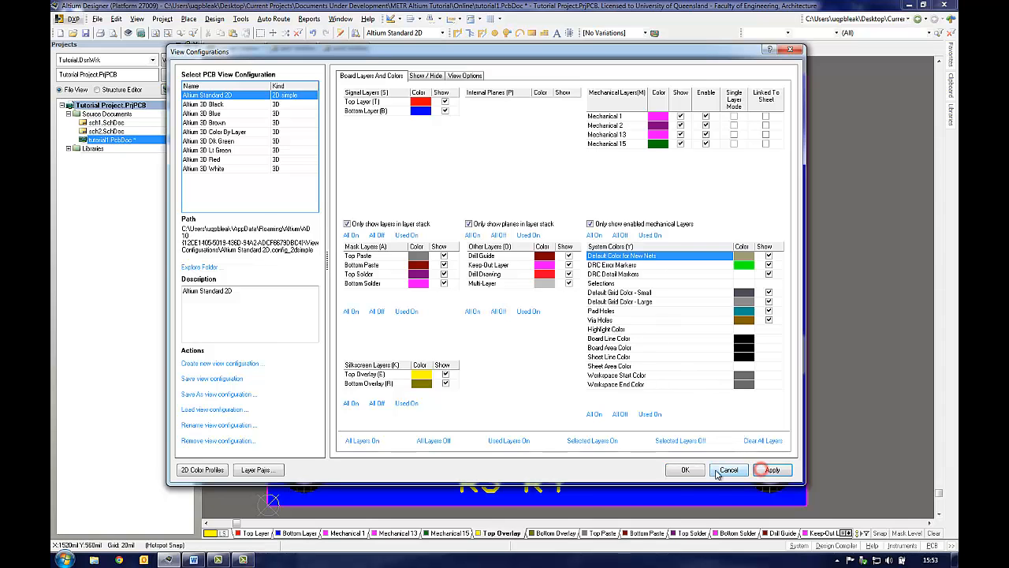
pyautogui.click(686, 469)
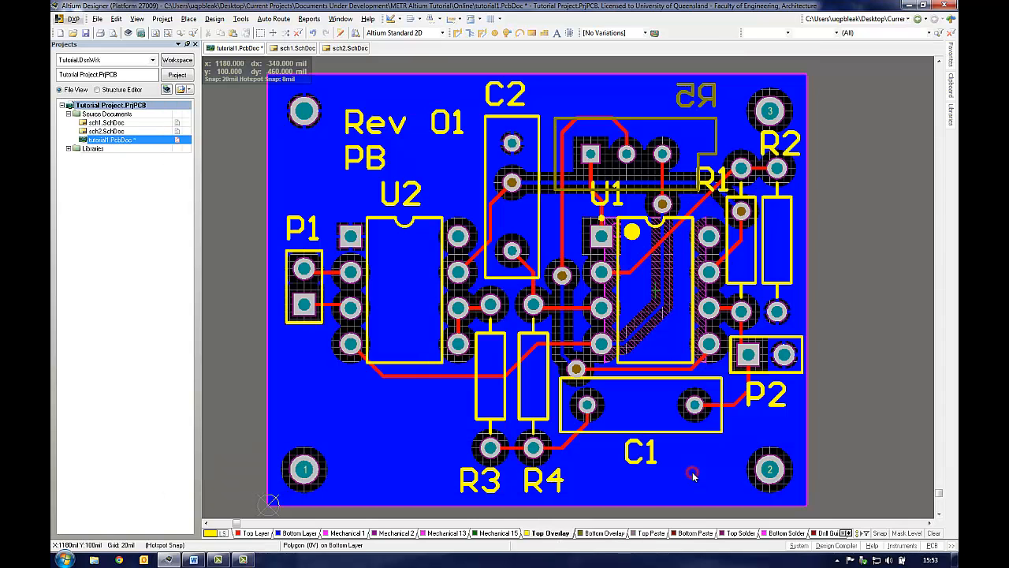
# Step: On Mechanical 2, place a standard dimension along the board's top edge spanning its 1500 mil width
pyautogui.click(398, 534)
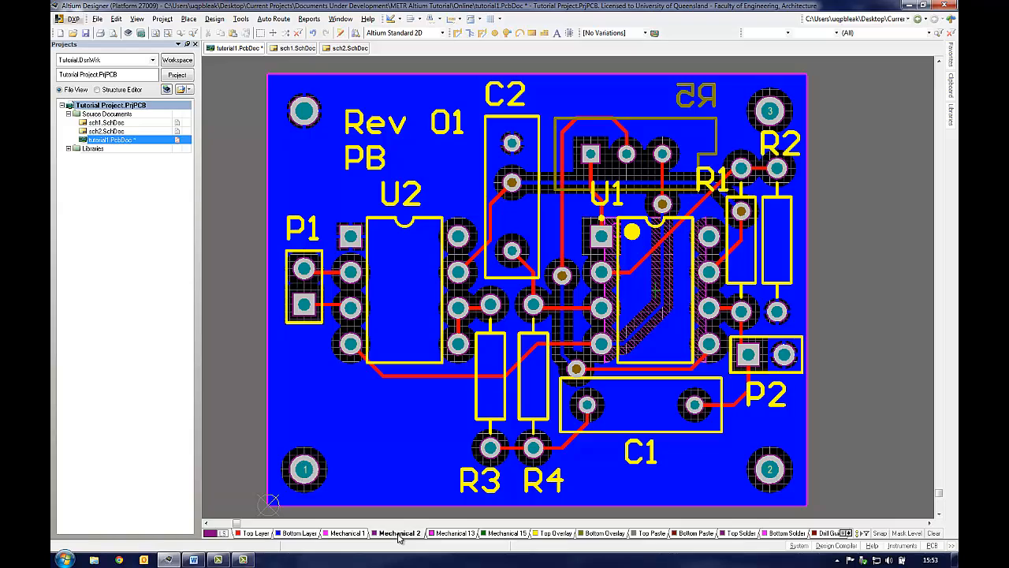
pyautogui.click(394, 19)
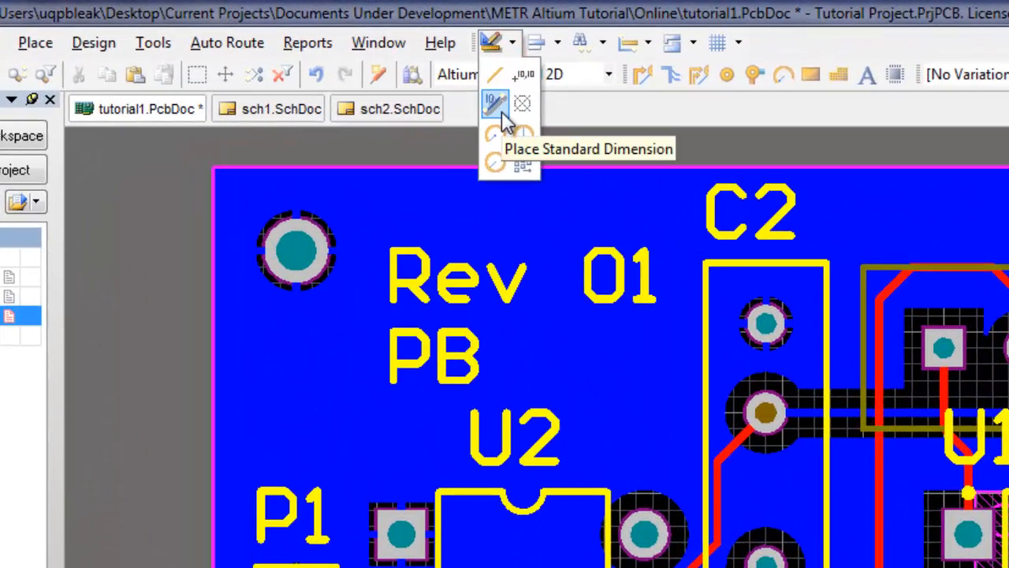
pyautogui.click(502, 113)
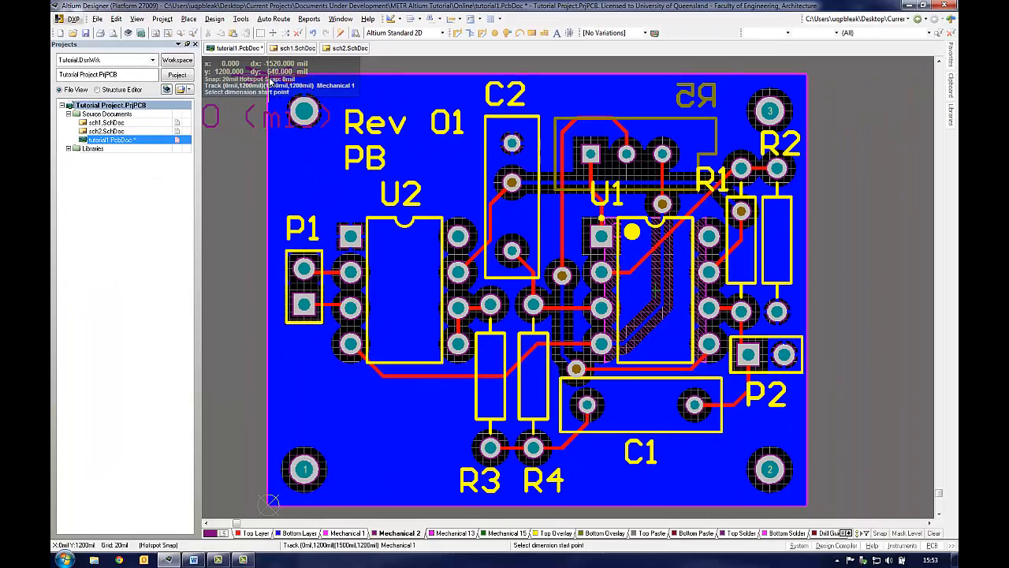
pyautogui.click(268, 75)
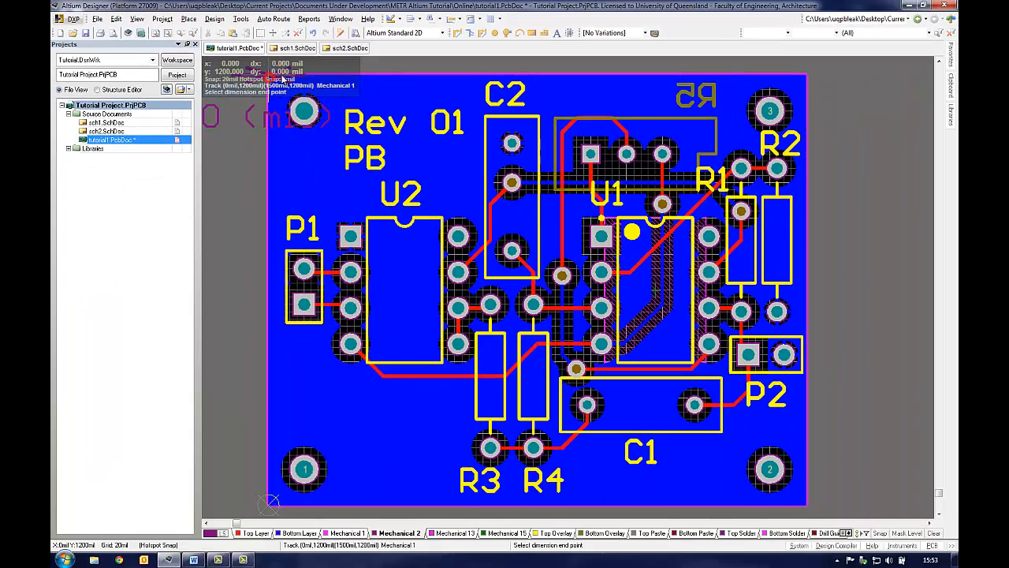
pyautogui.click(804, 76)
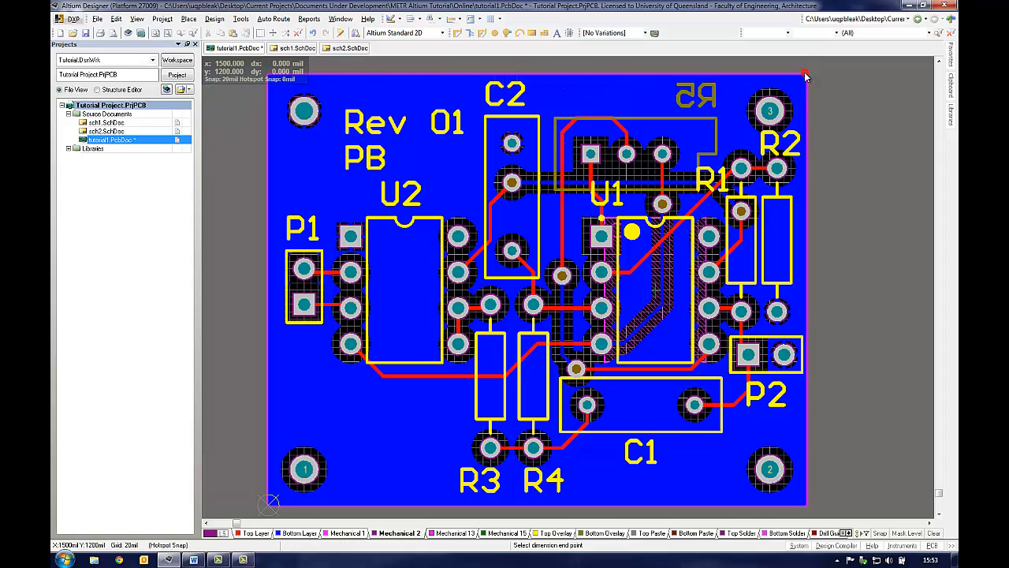
pyautogui.rightClick(845, 183)
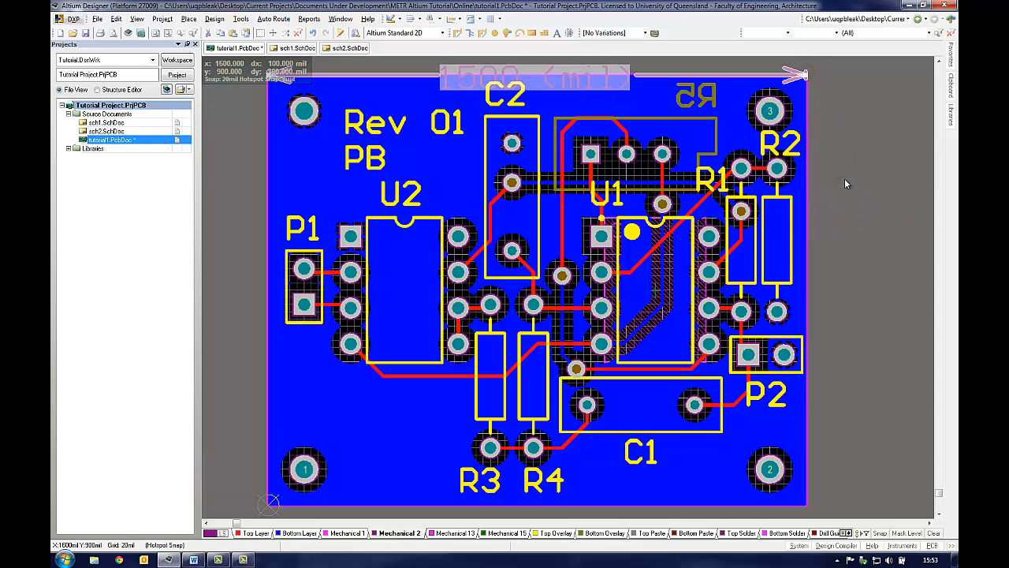